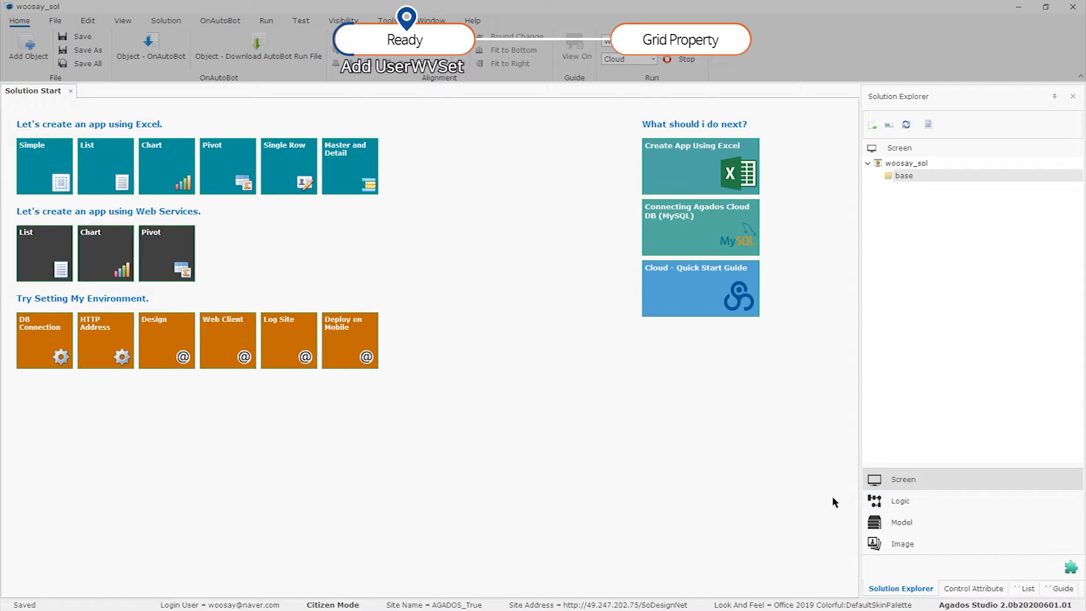
- Add a WebViewDataSet object named UserWVSet to the base folder of the solution's models
{"action": "left_click", "coordinate": [907, 520]}
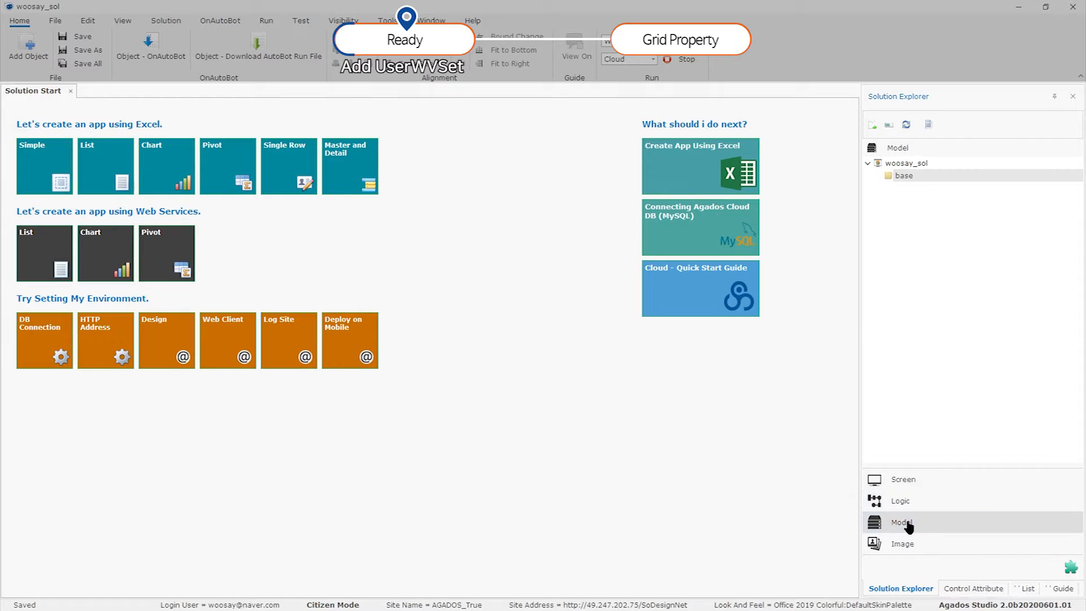
{"action": "right_click", "coordinate": [902, 175]}
{"action": "left_click", "coordinate": [933, 180]}
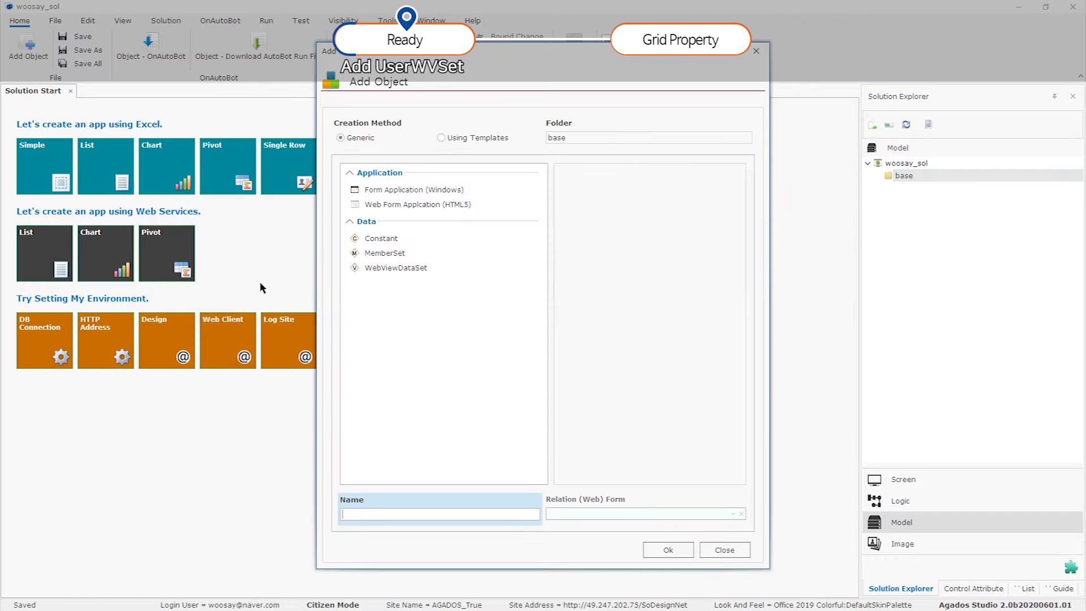
{"action": "left_click", "coordinate": [395, 268]}
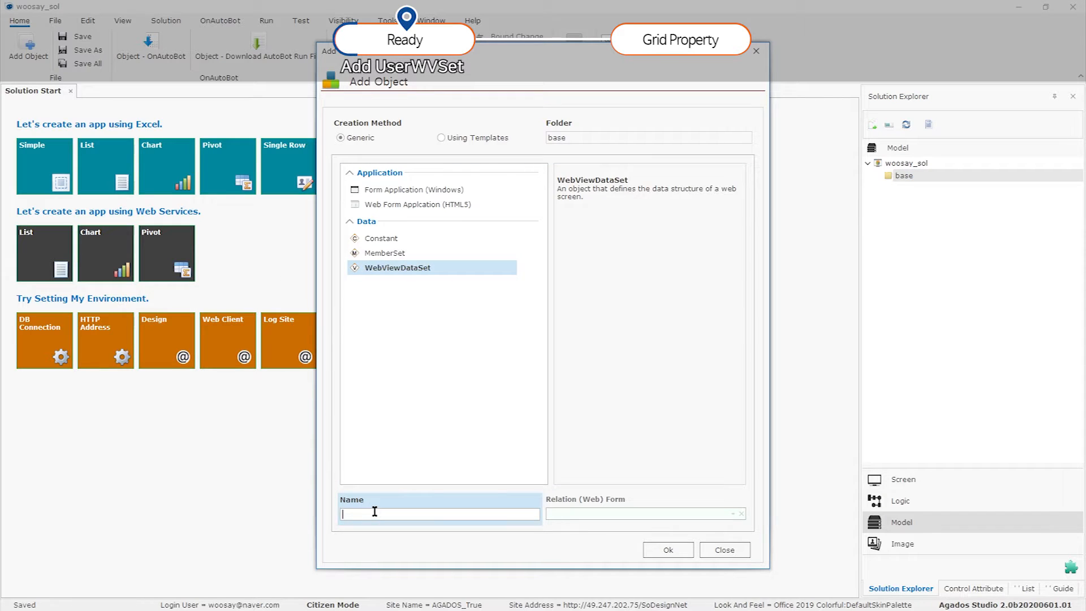
{"action": "type", "text": "UserWVSet"}
{"action": "left_click", "coordinate": [676, 551]}
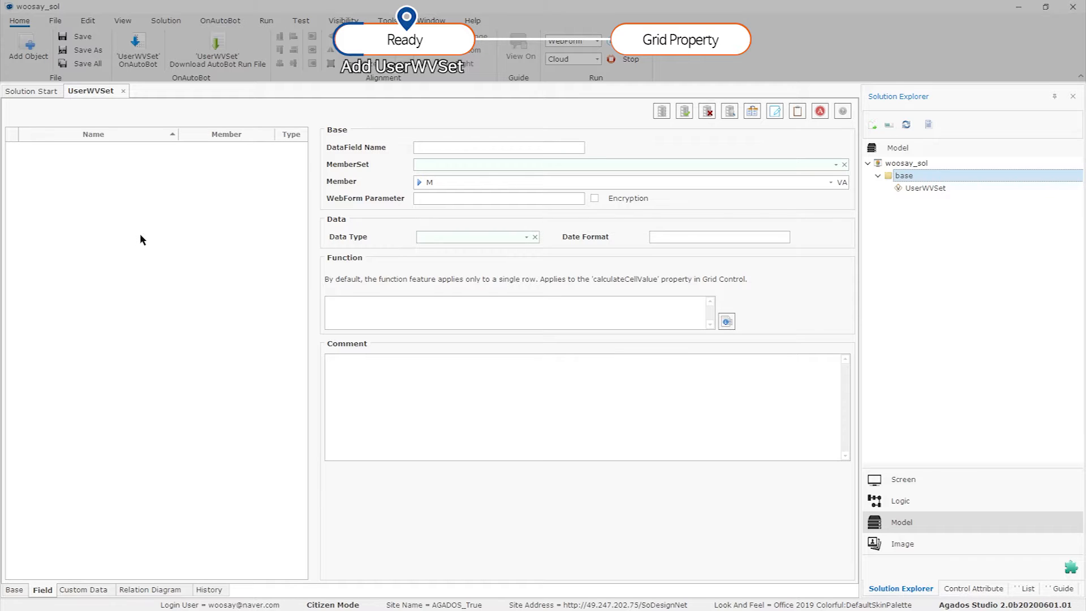
- Add a data field called NAME with data type String to UserWVSet
{"action": "left_click", "coordinate": [525, 147]}
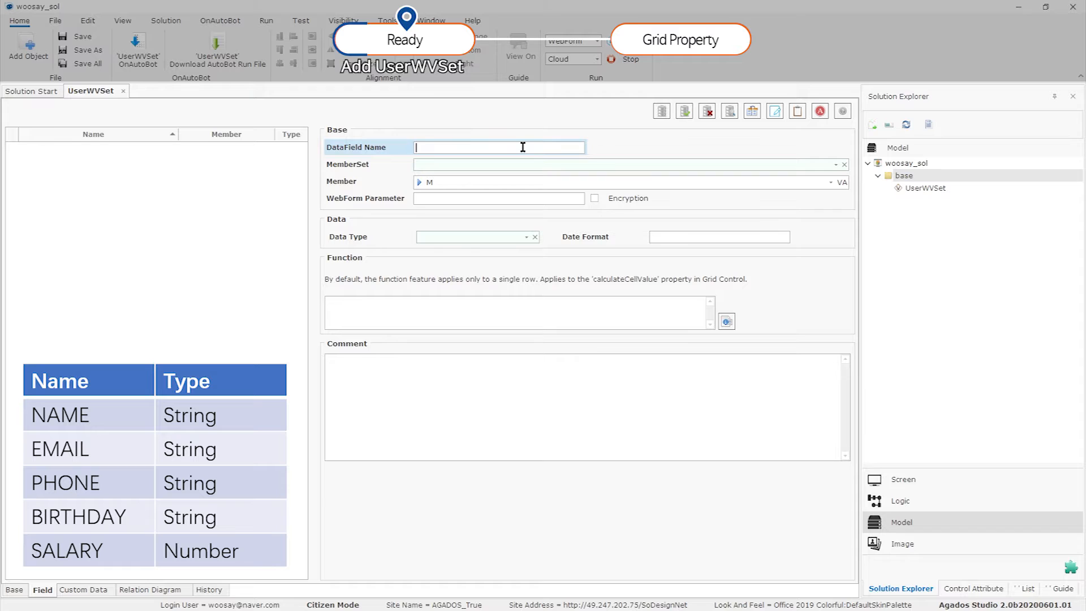
{"action": "type", "text": "NAME"}
{"action": "left_click", "coordinate": [526, 238]}
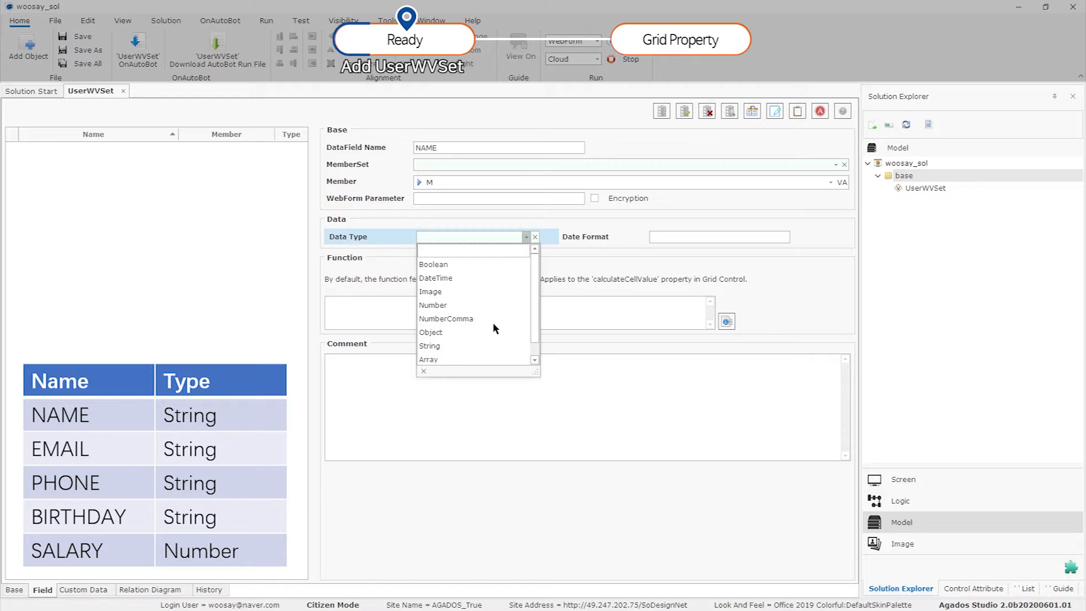
{"action": "left_click", "coordinate": [446, 344]}
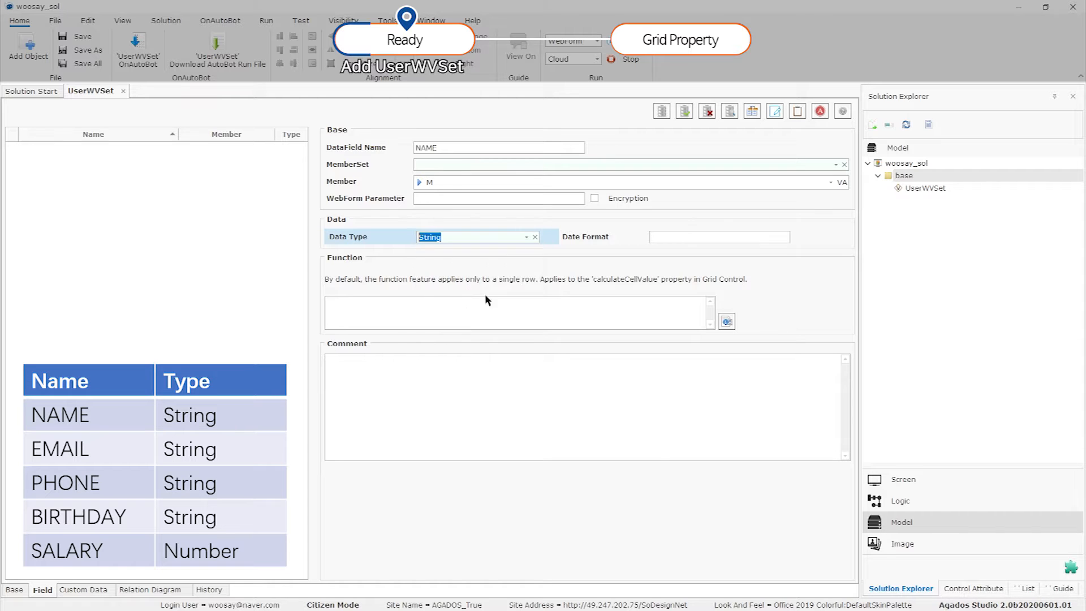
{"action": "left_click", "coordinate": [683, 111]}
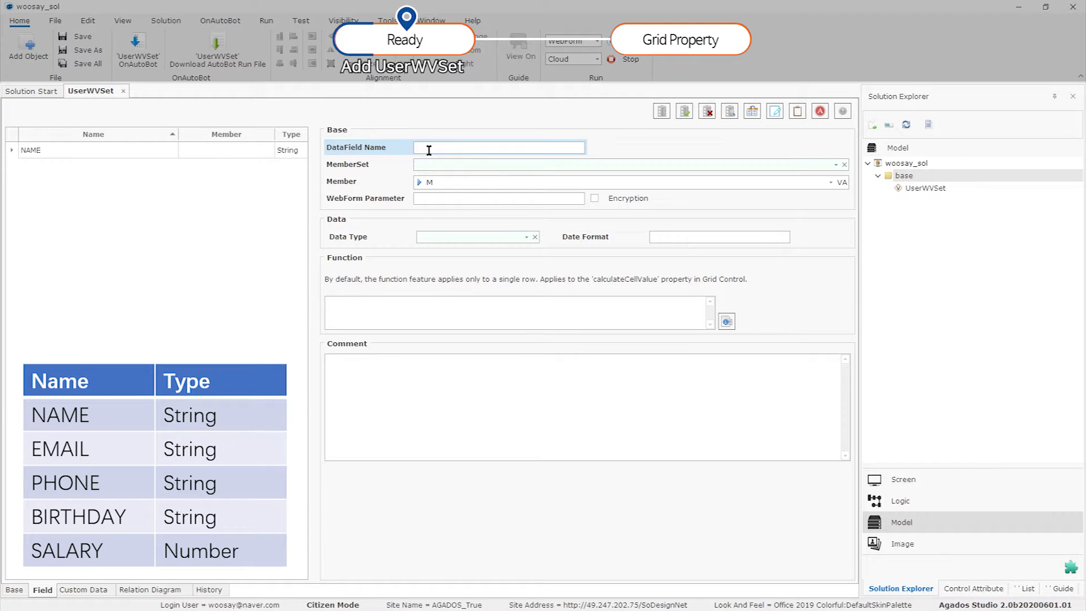
- Add a data field called EMAIL with data type String to UserWVSet
{"action": "type", "text": "EMAIL"}
{"action": "left_click", "coordinate": [469, 237]}
{"action": "left_click", "coordinate": [466, 346]}
{"action": "left_click", "coordinate": [684, 111]}
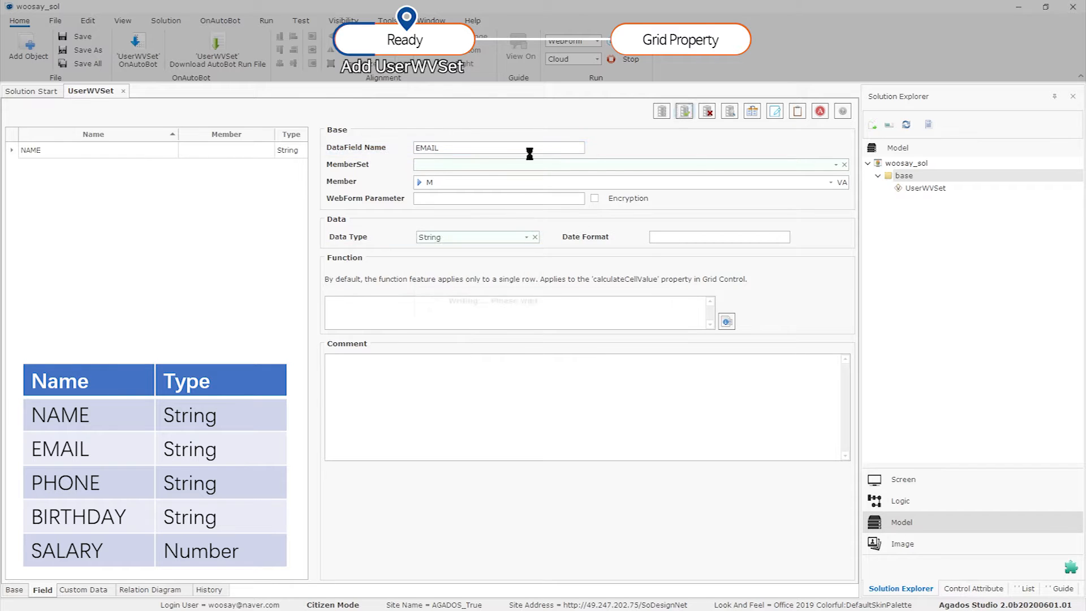
- Add a data field called PHONE with data type String to UserWVSet
{"action": "left_click", "coordinate": [470, 148]}
{"action": "type", "text": "PHONE"}
{"action": "left_click", "coordinate": [461, 237]}
{"action": "left_click", "coordinate": [448, 344]}
{"action": "left_click", "coordinate": [685, 111]}
- Add a data field called BIRTHDAY with data type String to UserWVSet
{"action": "left_click", "coordinate": [465, 149]}
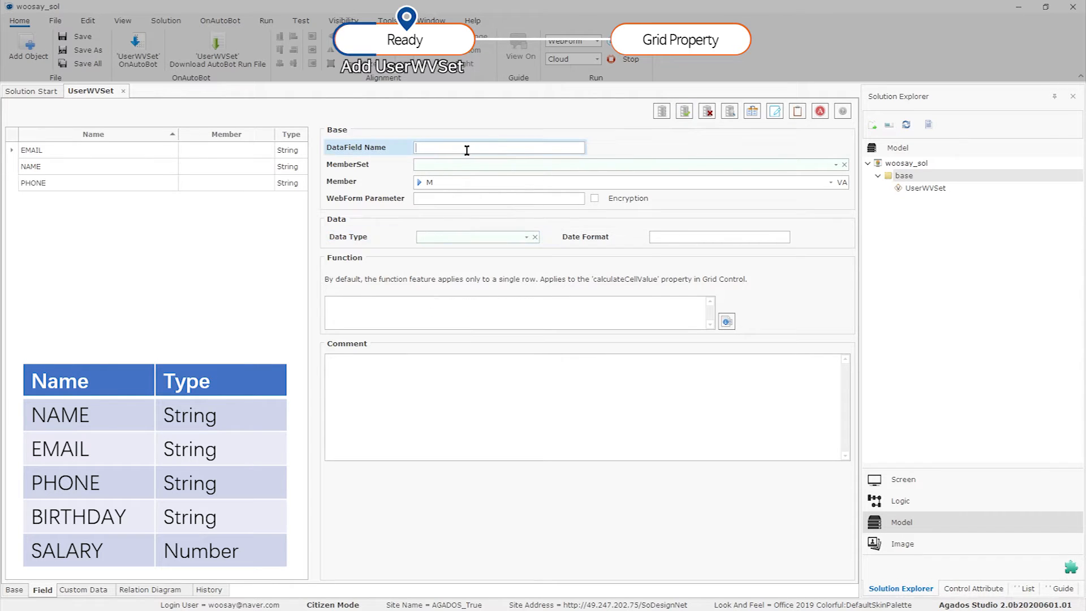
{"action": "type", "text": "BIRTHDAY"}
{"action": "left_click", "coordinate": [526, 237]}
{"action": "left_click", "coordinate": [469, 345]}
{"action": "left_click", "coordinate": [684, 111]}
- Add a data field called SALARY with data type Number to UserWVSet
{"action": "left_click", "coordinate": [504, 149]}
{"action": "type", "text": "SALARY"}
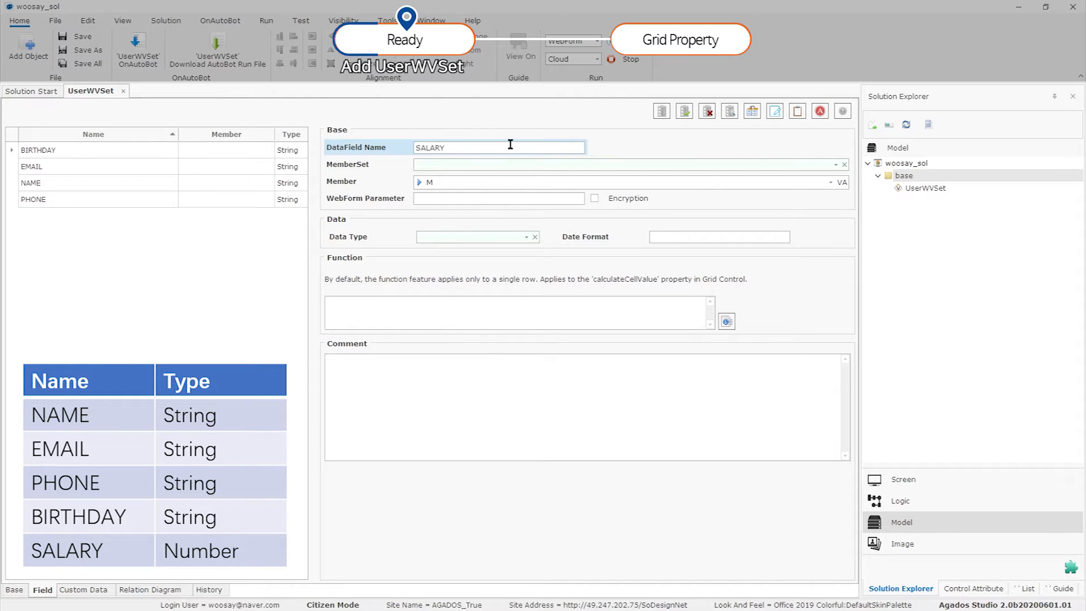
{"action": "left_click", "coordinate": [526, 237]}
{"action": "left_click", "coordinate": [446, 316]}
{"action": "left_click", "coordinate": [685, 110]}
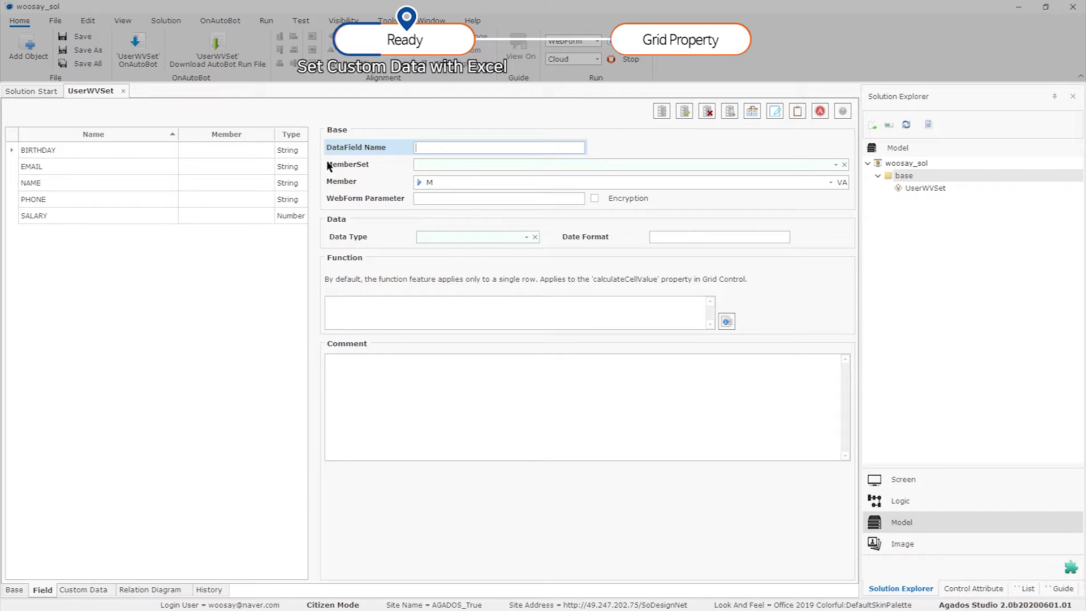
- Import the grid-data Excel file as UserWVSet's custom data, treating the first row as header, and save the data
{"action": "left_click", "coordinate": [86, 589]}
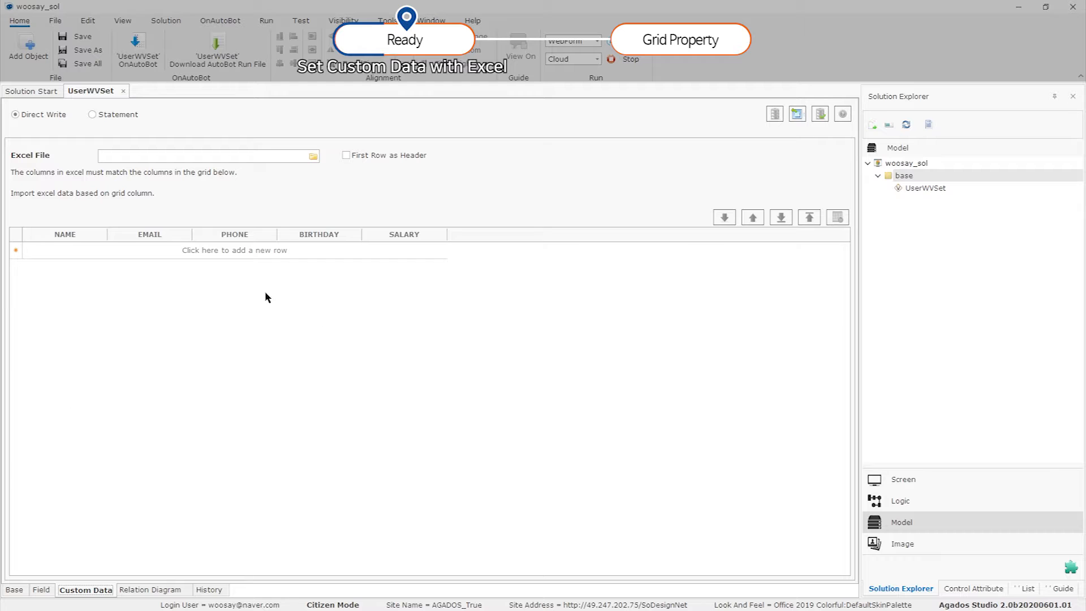
{"action": "left_click", "coordinate": [312, 156]}
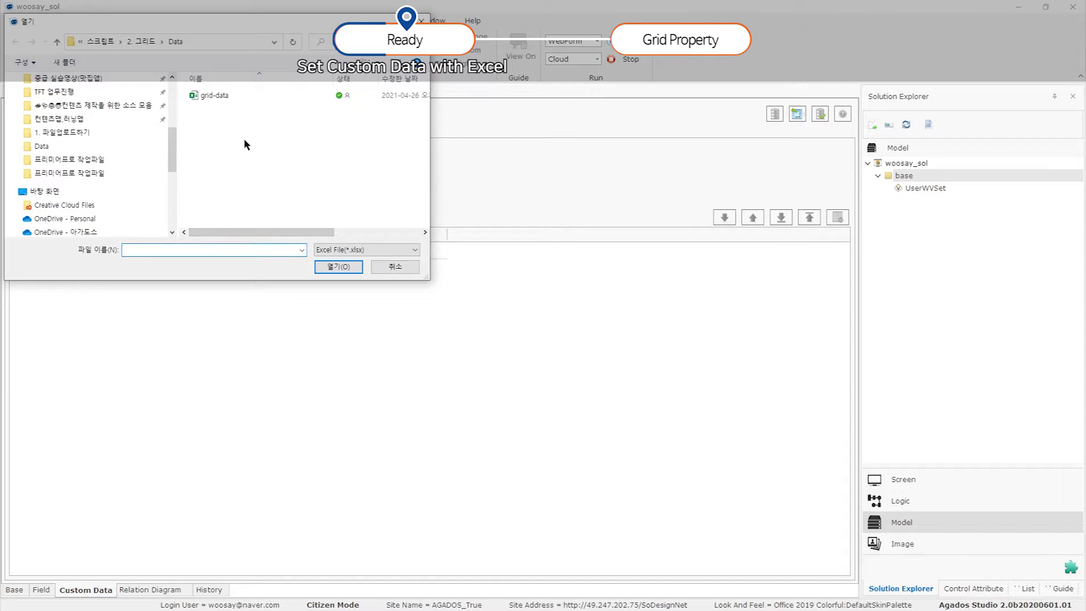
{"action": "left_click", "coordinate": [207, 98]}
{"action": "left_click", "coordinate": [337, 269]}
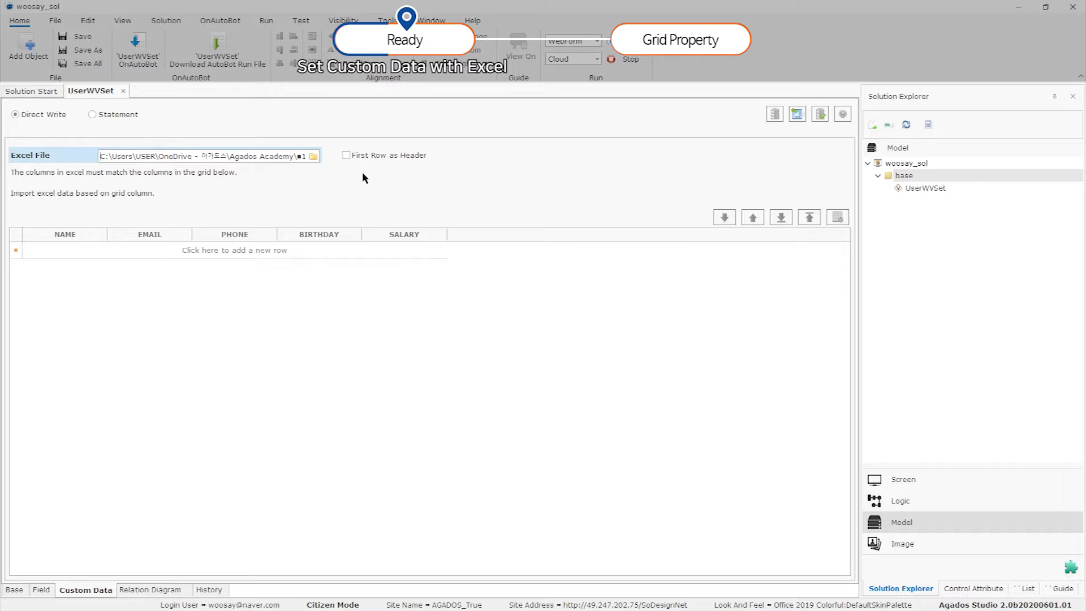
{"action": "left_click", "coordinate": [346, 154]}
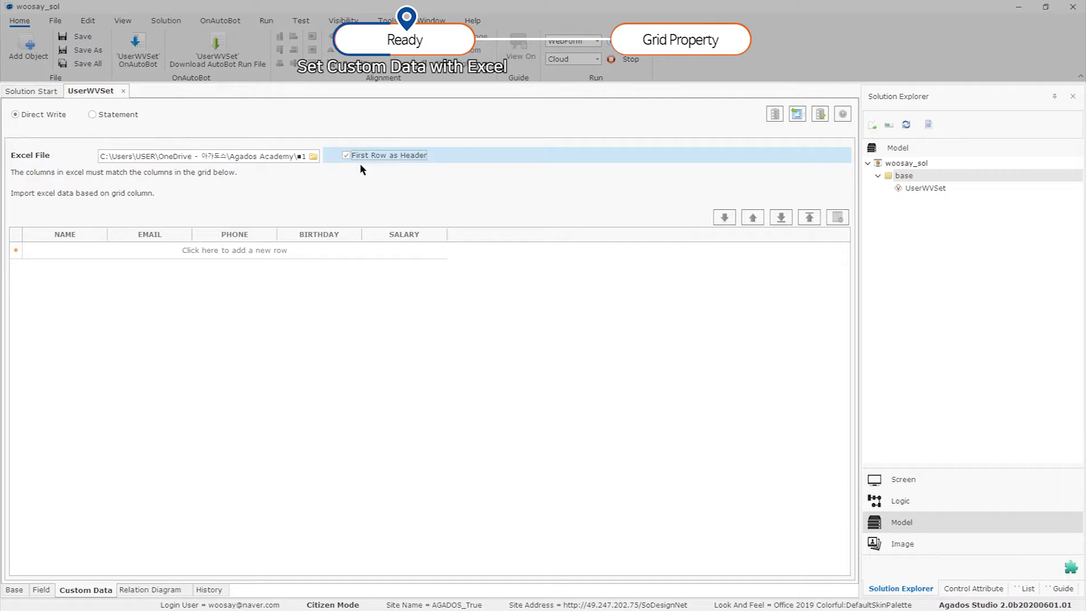
{"action": "left_click", "coordinate": [797, 113]}
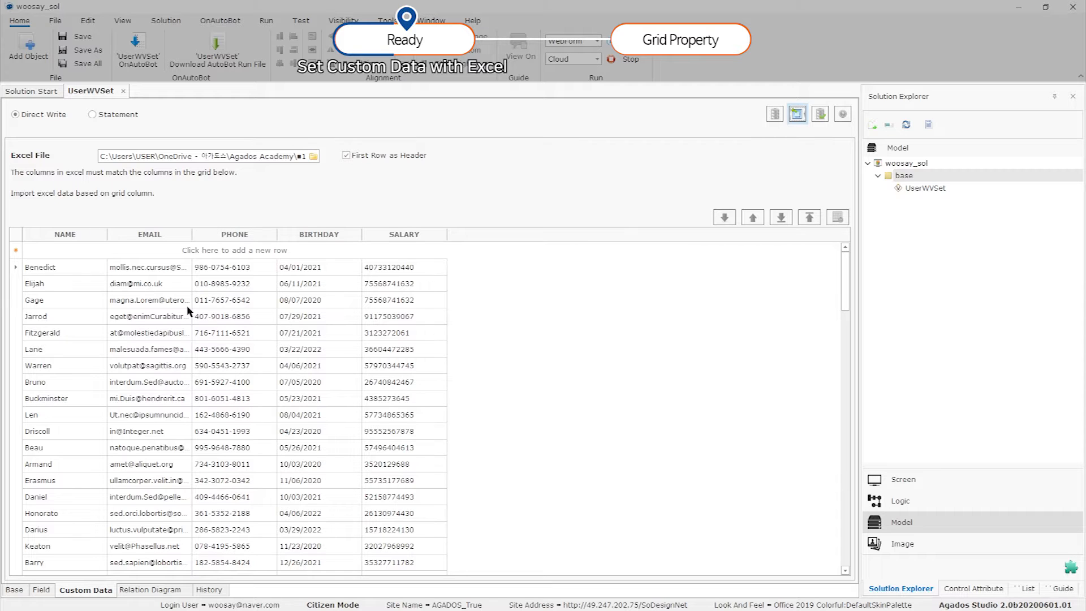
{"action": "left_click", "coordinate": [818, 114]}
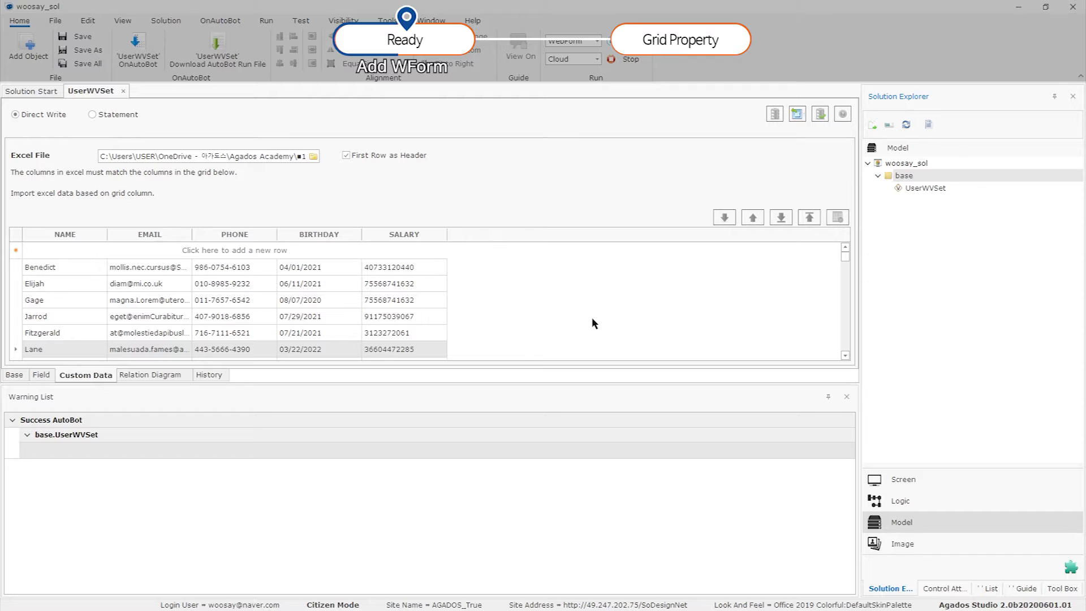
- Add a WebForm (HTML5) object named UserWForm to the base folder of the solution's screens
{"action": "left_click", "coordinate": [882, 481]}
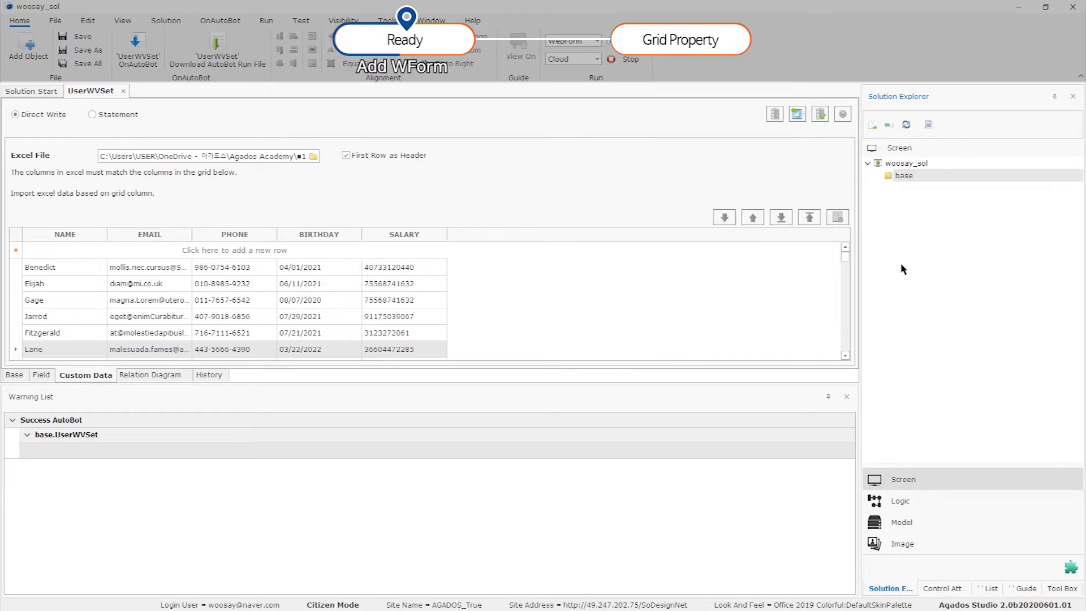
{"action": "right_click", "coordinate": [904, 177]}
{"action": "left_click", "coordinate": [944, 184]}
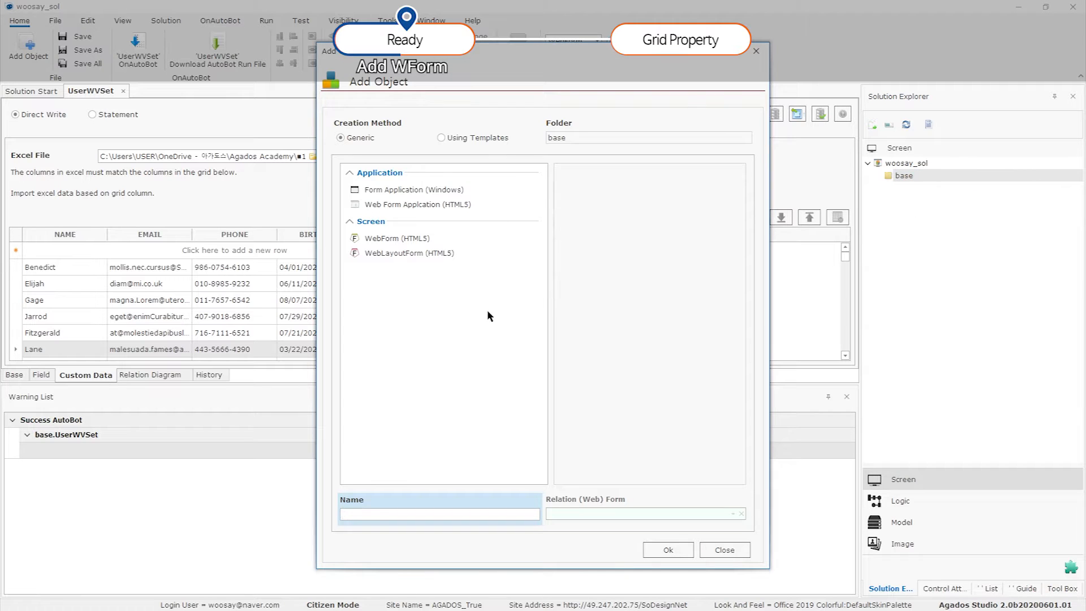
{"action": "type", "text": "Us"}
{"action": "left_click", "coordinate": [396, 239]}
{"action": "type", "text": "UserW"}
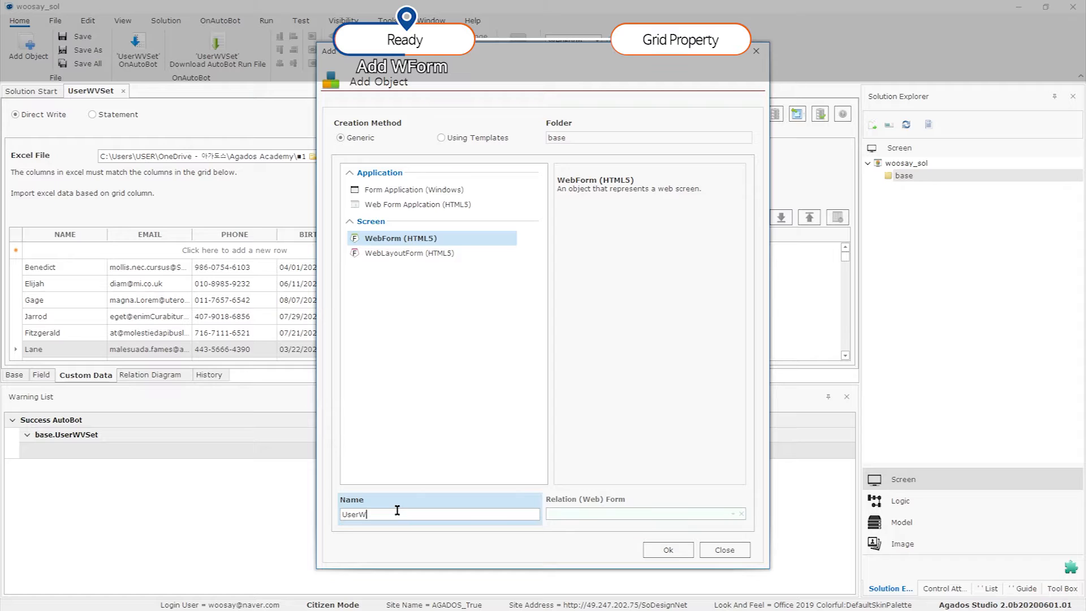
{"action": "type", "text": "orm"}
{"action": "left_click", "coordinate": [669, 546]}
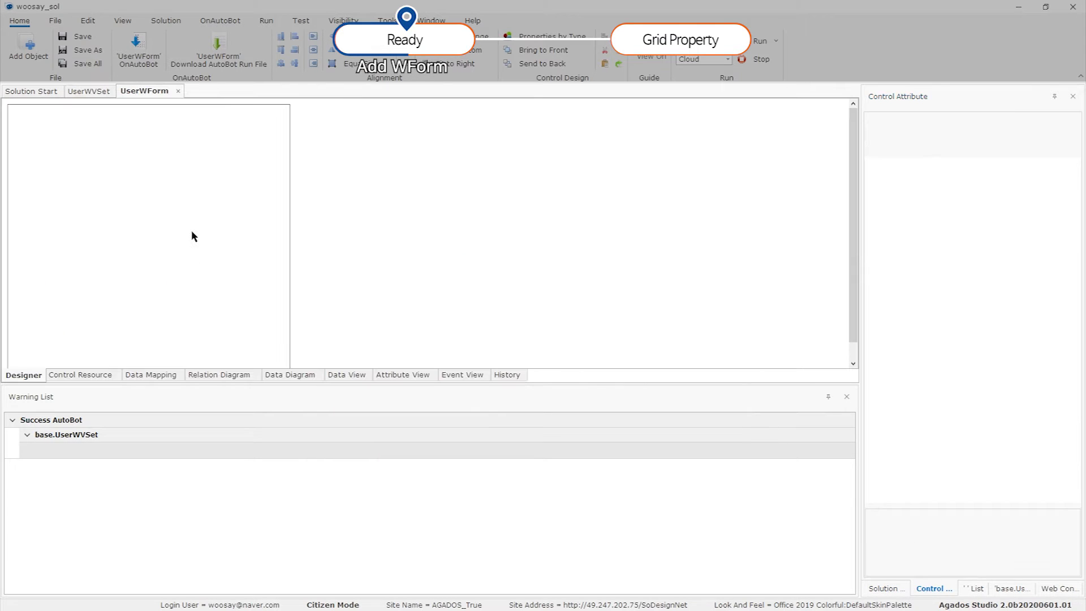
- Close the Warning List and set the size of the UserWForm web form to 1000,900
{"action": "left_click", "coordinate": [191, 232]}
{"action": "left_click", "coordinate": [847, 396]}
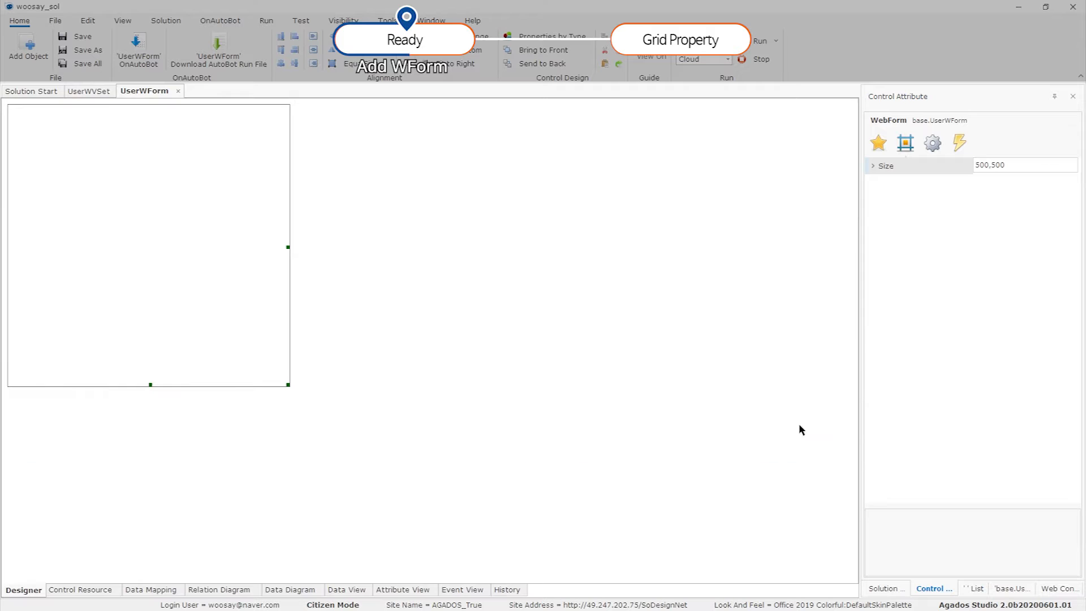
{"action": "left_click", "coordinate": [1010, 165]}
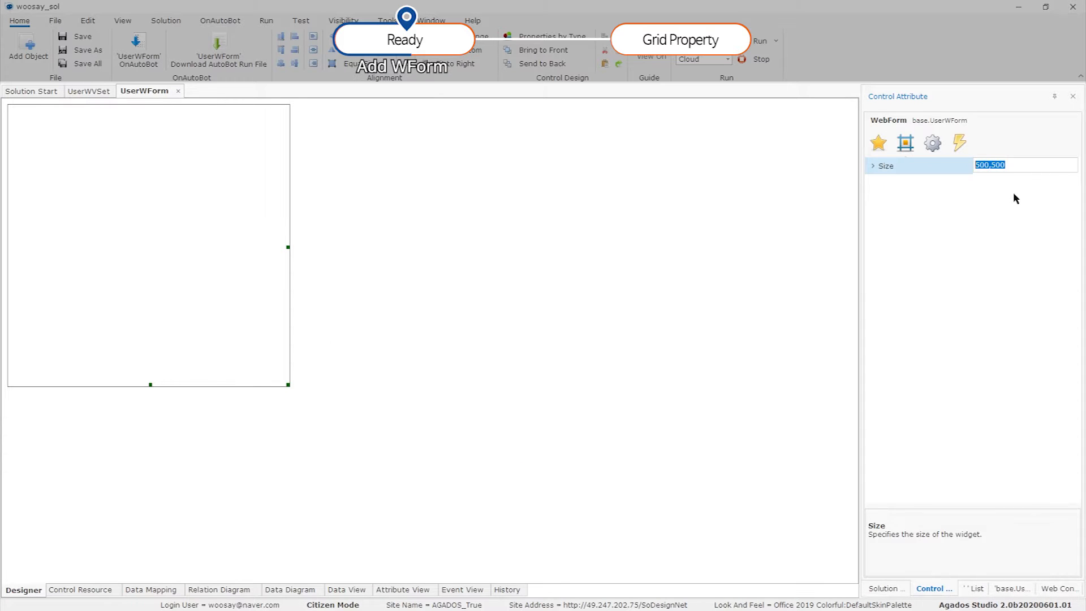
{"action": "type", "text": "1000,900"}
{"action": "key", "text": "Return"}
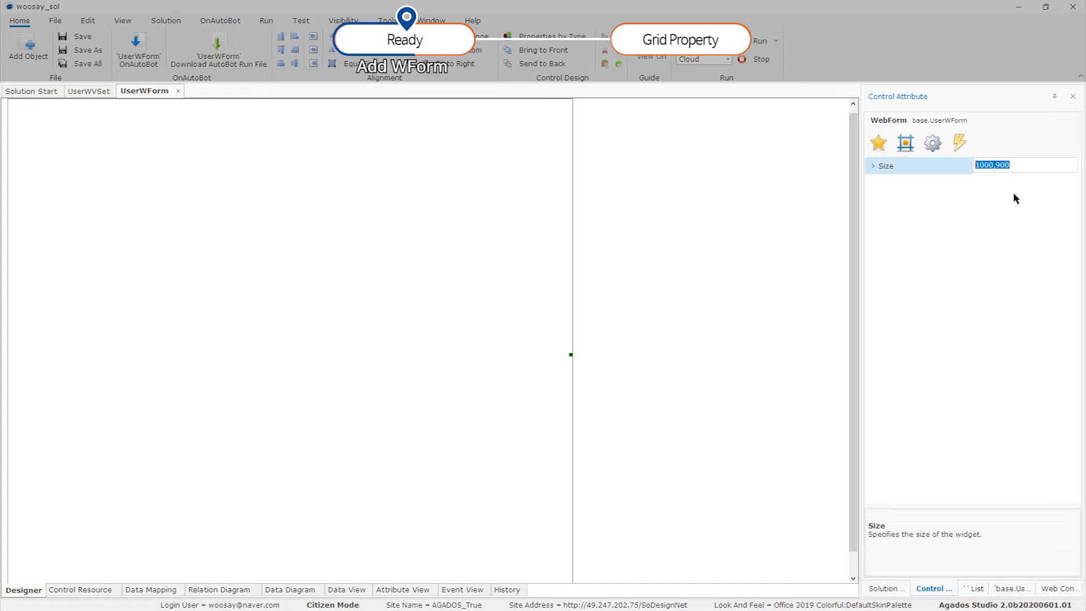
- Add a WebViewDataSetBind control resource to UserWForm and name it UserListWVData
{"action": "left_click", "coordinate": [93, 589]}
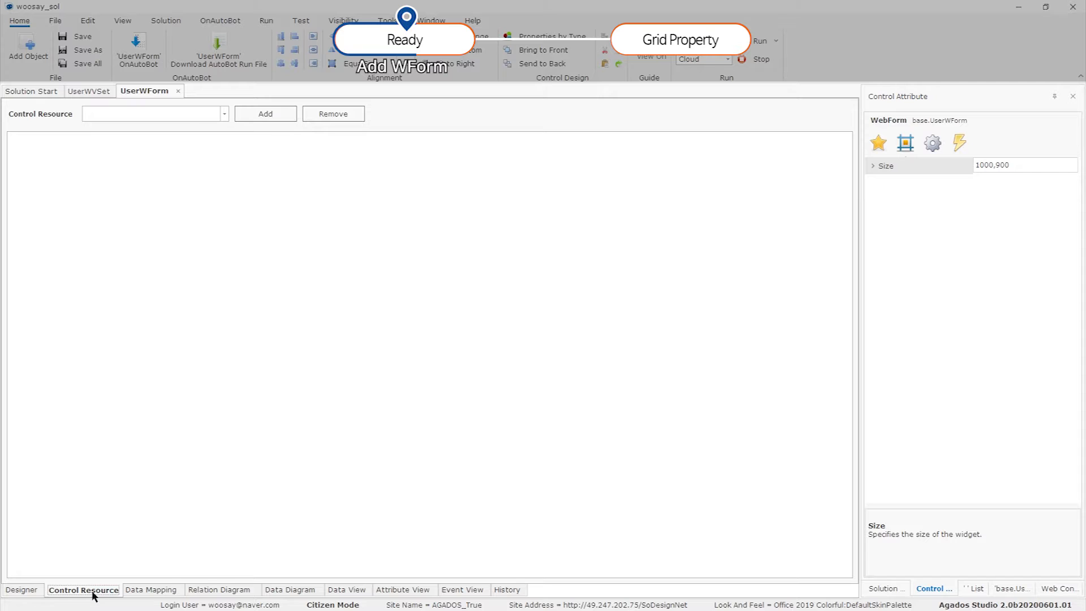
{"action": "left_click", "coordinate": [224, 114]}
{"action": "left_click", "coordinate": [187, 127]}
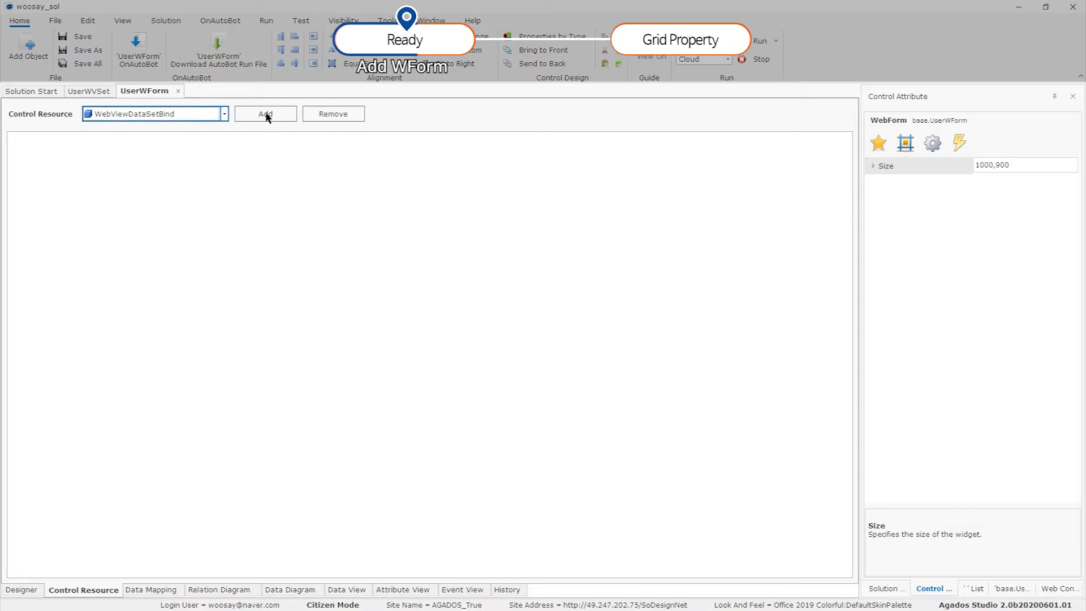
{"action": "left_click", "coordinate": [266, 115]}
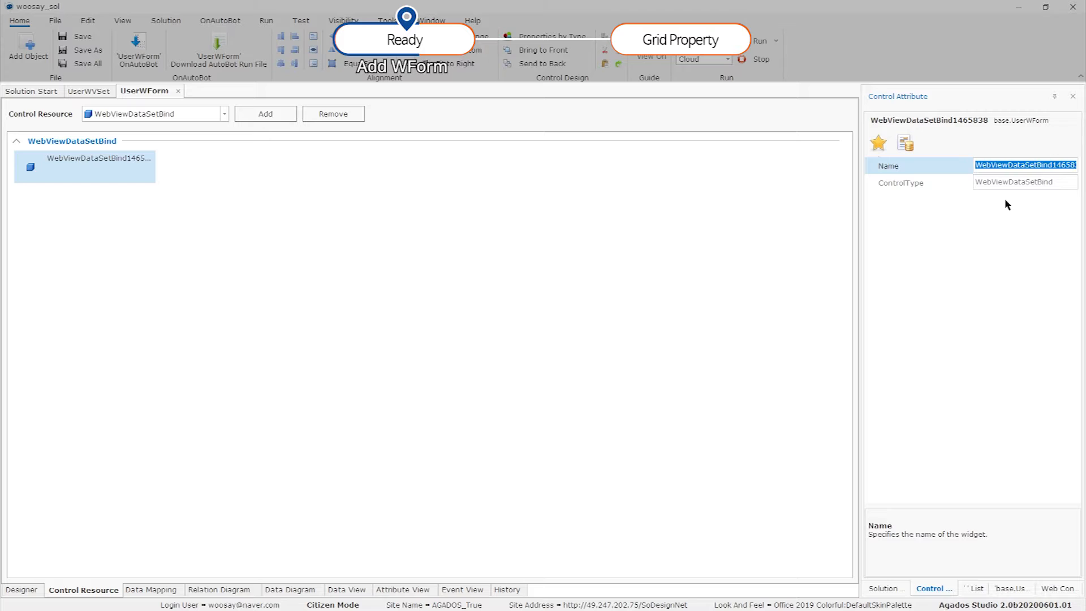
{"action": "type", "text": "UserList"}
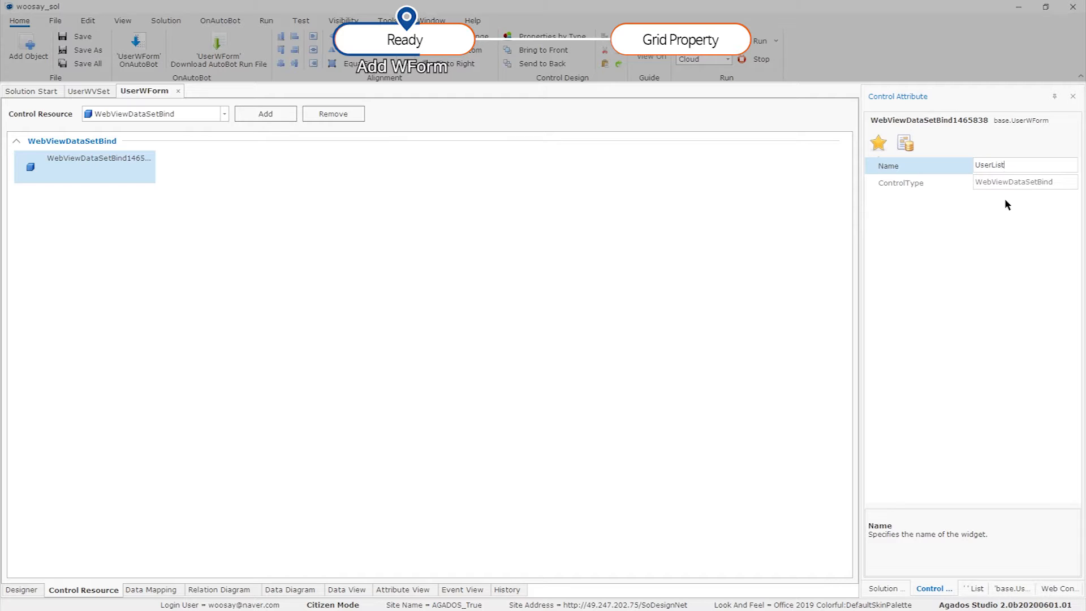
{"action": "type", "text": "WVData"}
{"action": "key", "text": "Tab"}
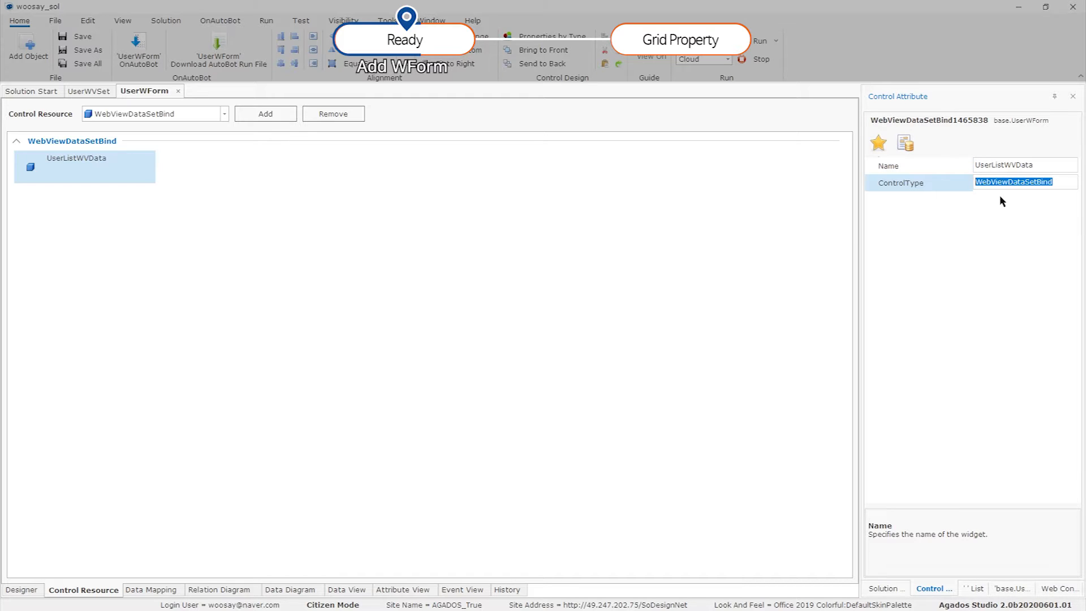
- Set UserListWVData's SingleRow to False and its WebViewDataSetName to base.UserWVSet, and return to the form designer
{"action": "left_click", "coordinate": [911, 144]}
{"action": "left_click", "coordinate": [1040, 199]}
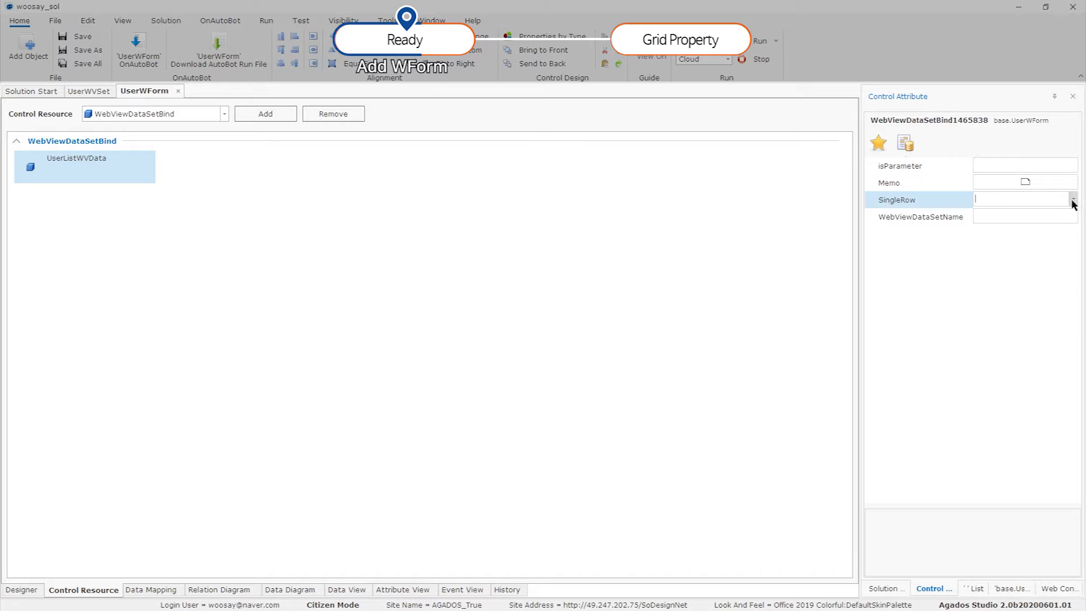
{"action": "left_click", "coordinate": [1072, 199]}
{"action": "left_click", "coordinate": [1011, 238]}
{"action": "key", "text": "Tab"}
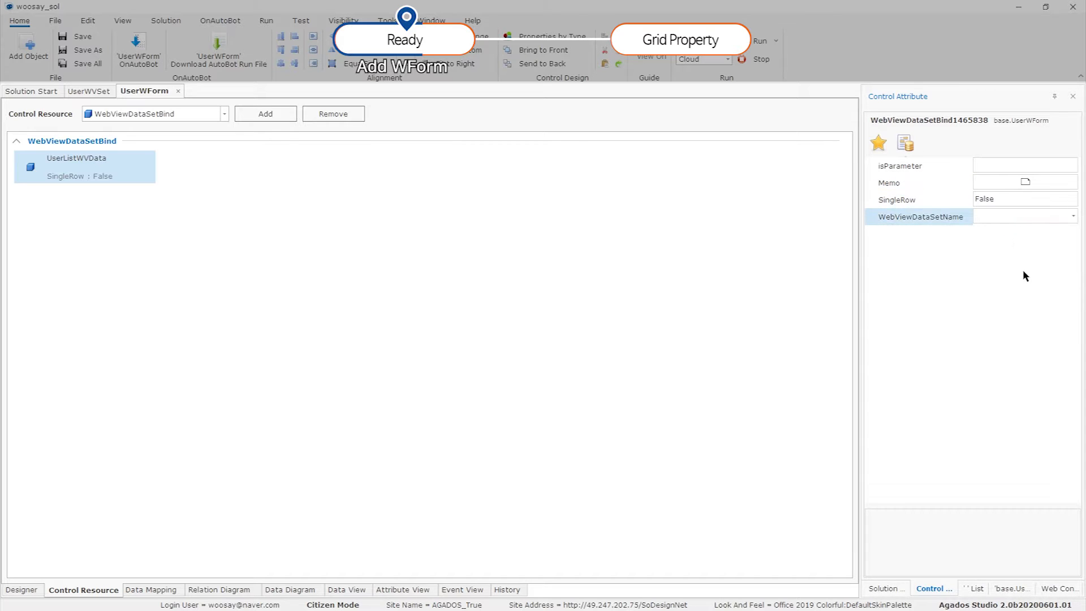
{"action": "left_click", "coordinate": [1072, 218]}
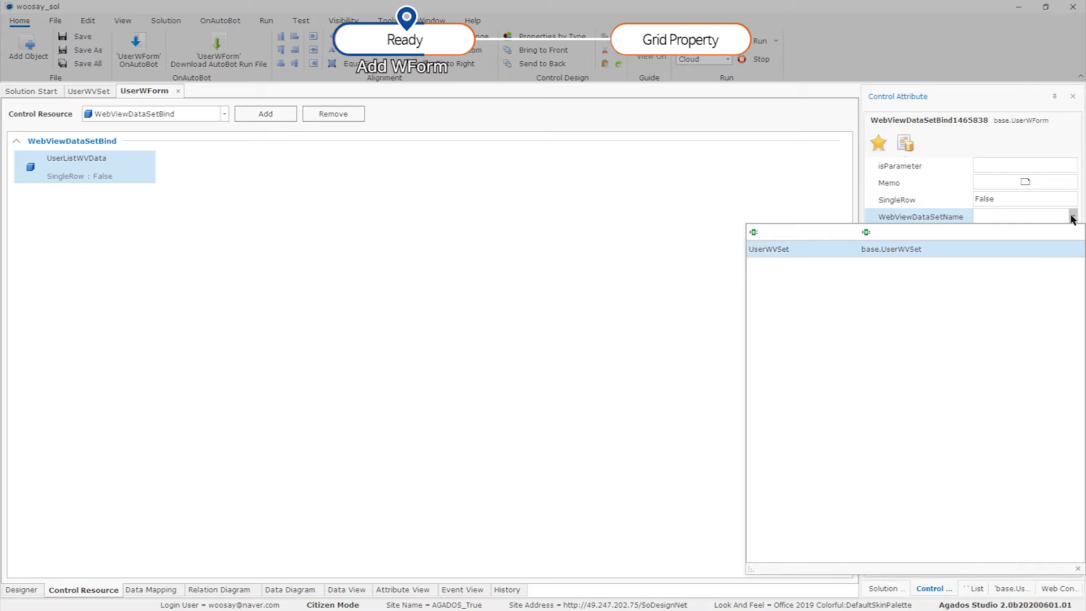
{"action": "left_click", "coordinate": [913, 254]}
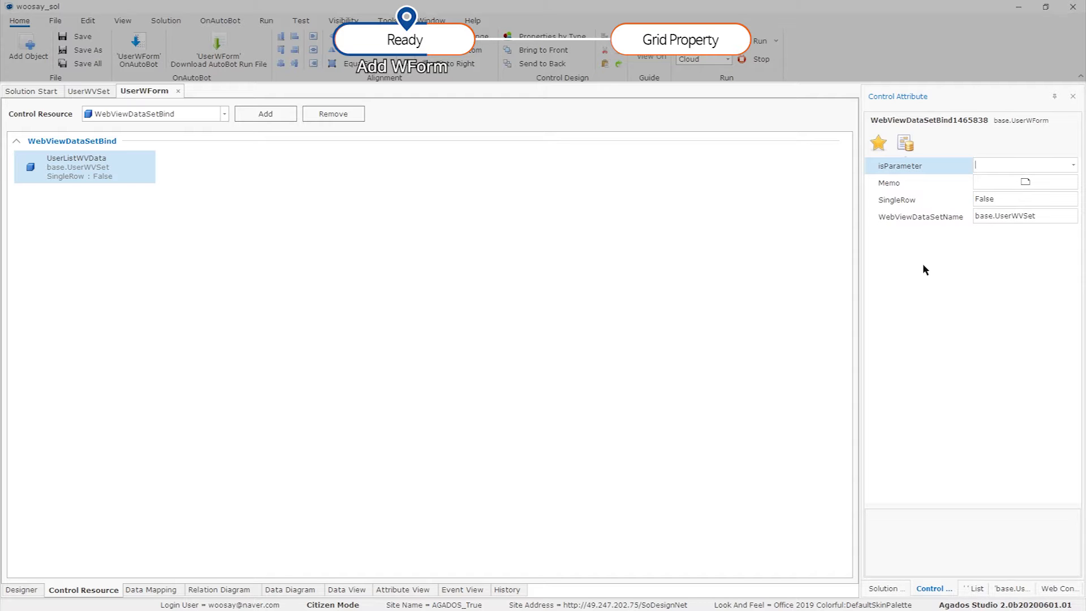
{"action": "left_click", "coordinate": [24, 591]}
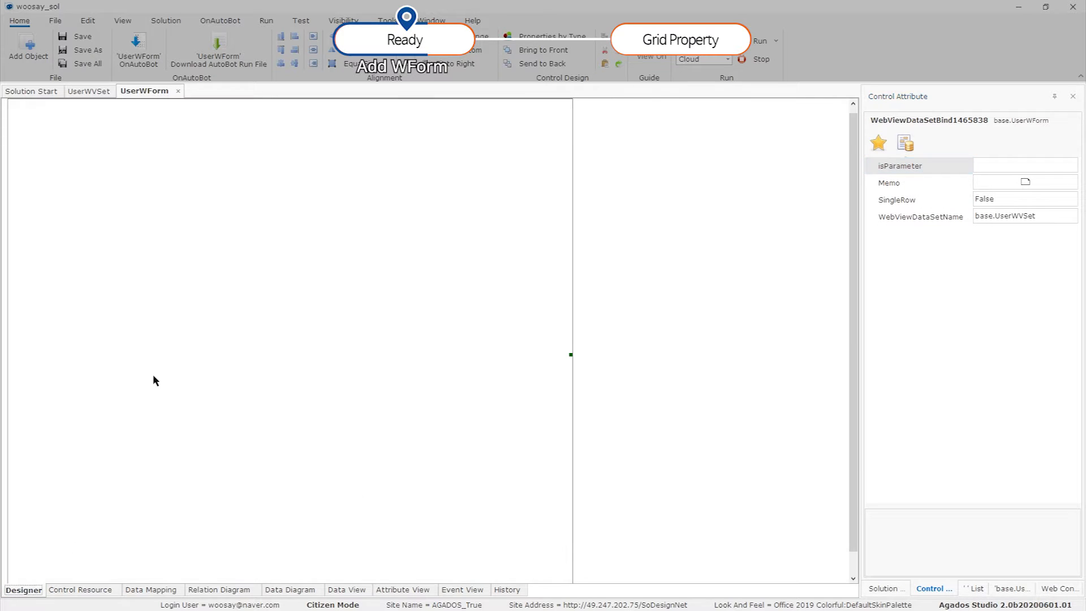
- Add a Base Grid to UserWForm, about 768 by 361 in size, near location 97,77
{"action": "left_click", "coordinate": [272, 224]}
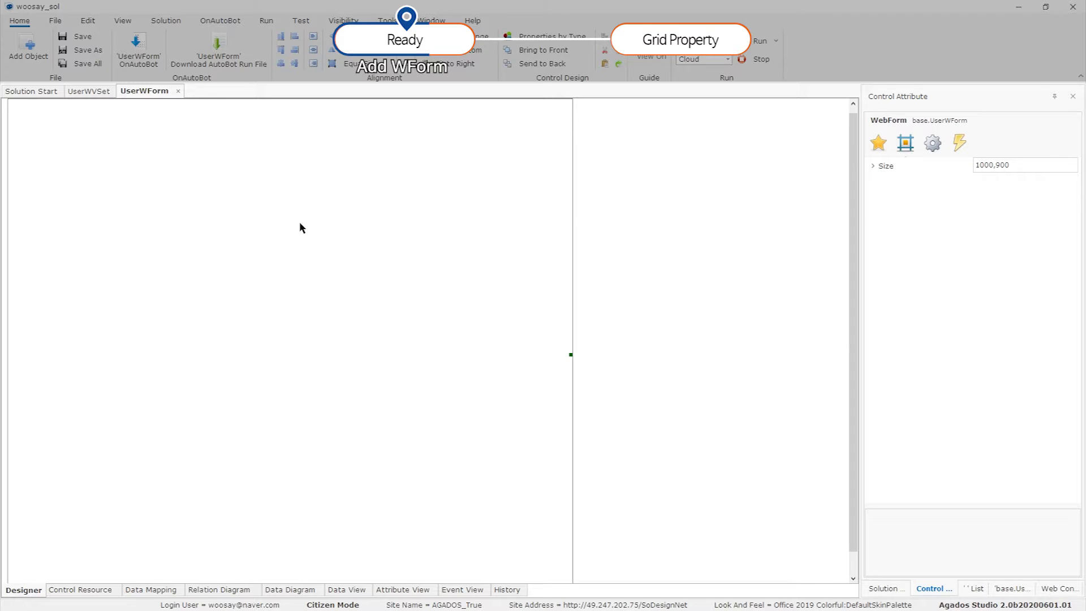
{"action": "left_click", "coordinate": [1059, 589]}
{"action": "scroll", "coordinate": [930, 416], "scroll_direction": "down", "scroll_amount": 7}
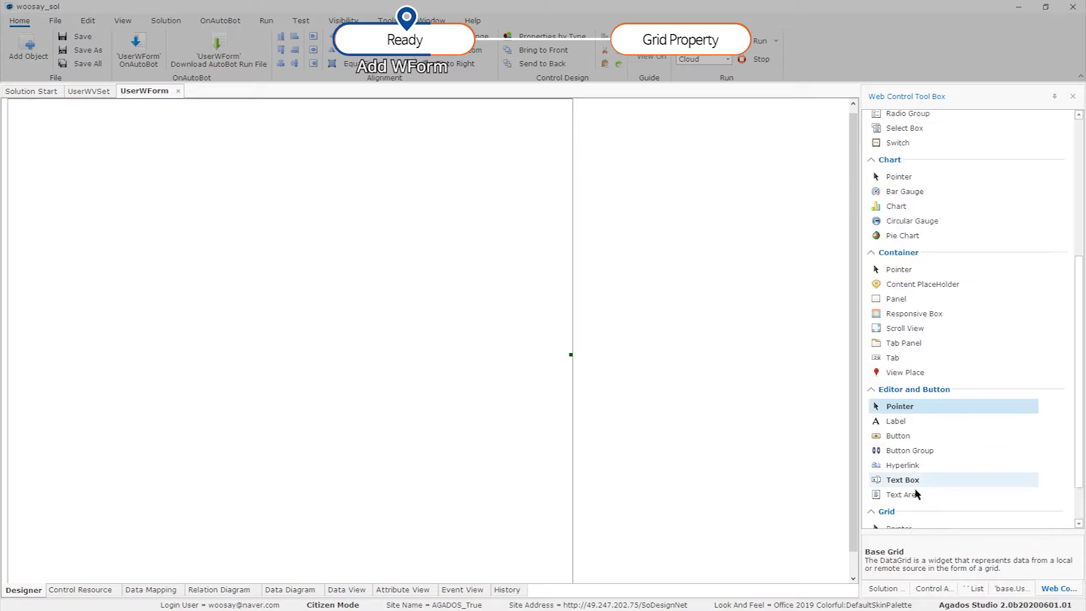
{"action": "left_click", "coordinate": [903, 506]}
{"action": "left_click_drag", "start_coordinate": [63, 143], "coordinate": [495, 344]}
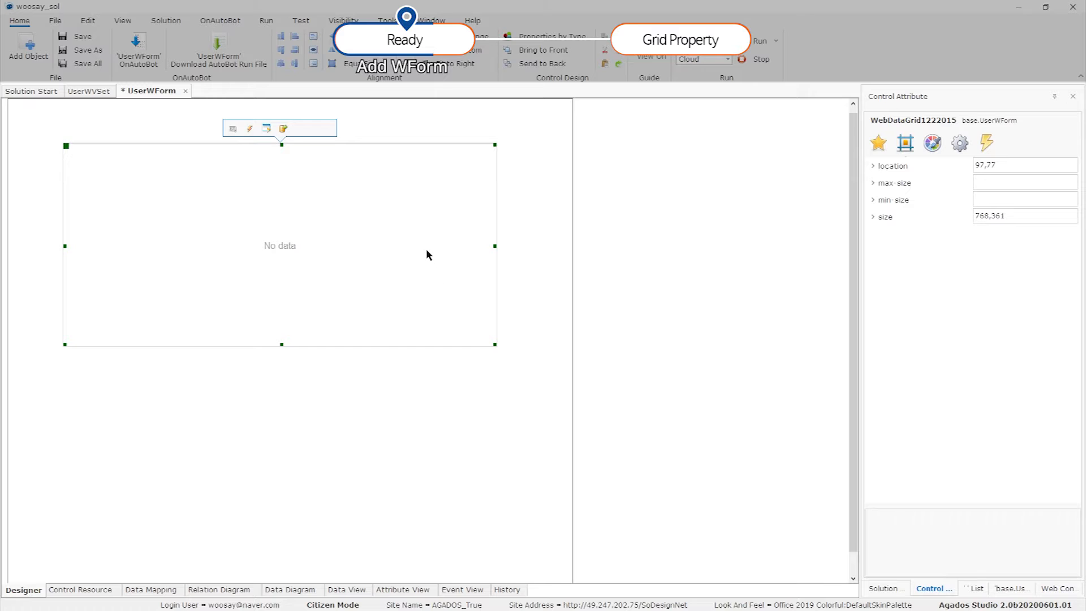
- Set the grid's location to 40,40 and its size to 900,760
{"action": "left_click", "coordinate": [999, 168]}
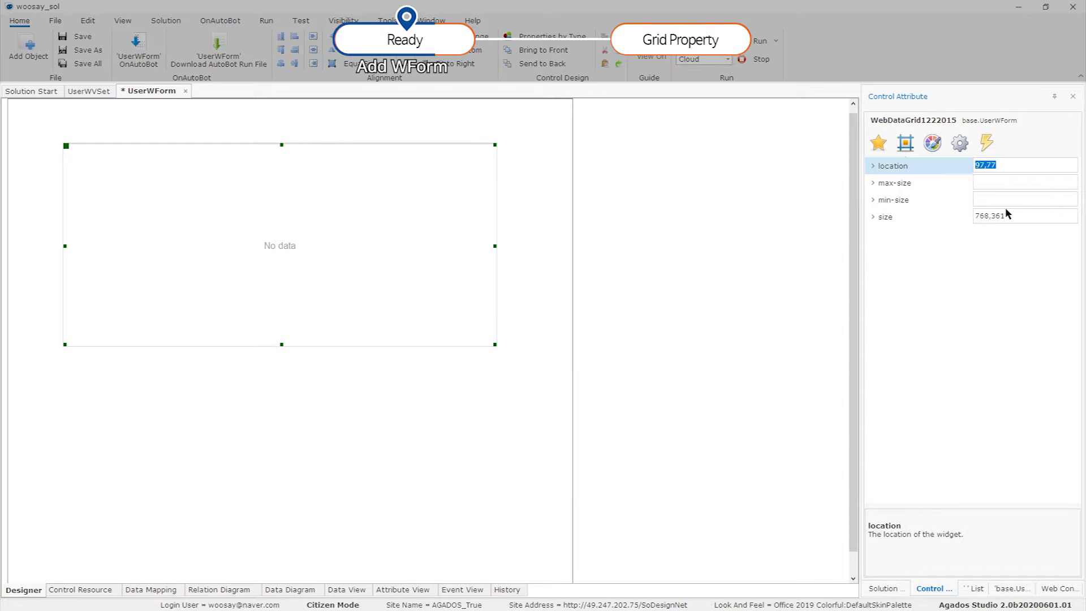
{"action": "type", "text": "40,40"}
{"action": "key", "text": "Return"}
{"action": "left_click", "coordinate": [1006, 215]}
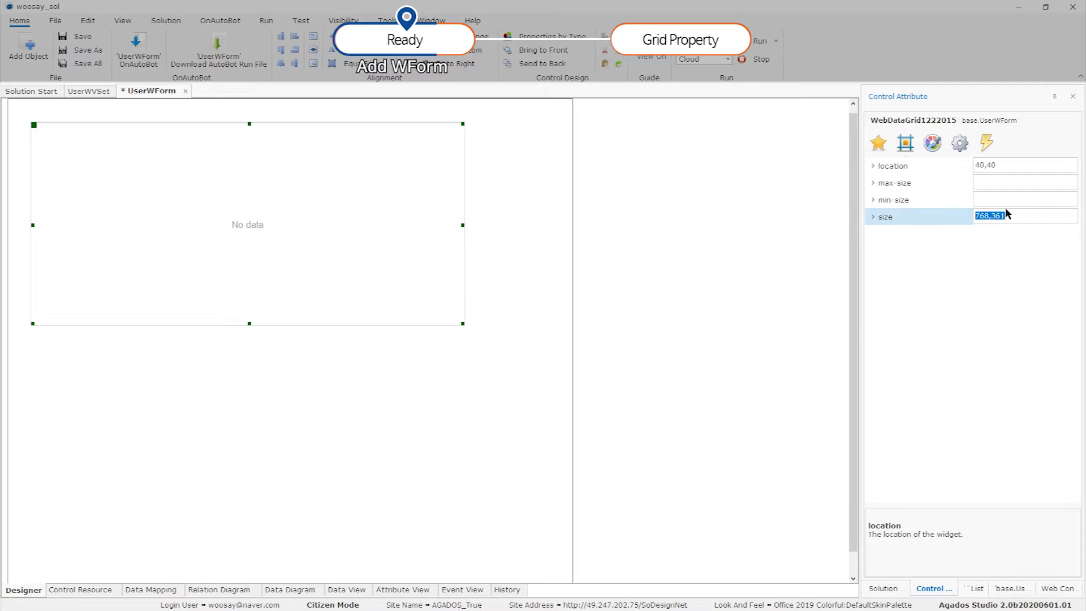
{"action": "type", "text": "900,760"}
{"action": "key", "text": "Return"}
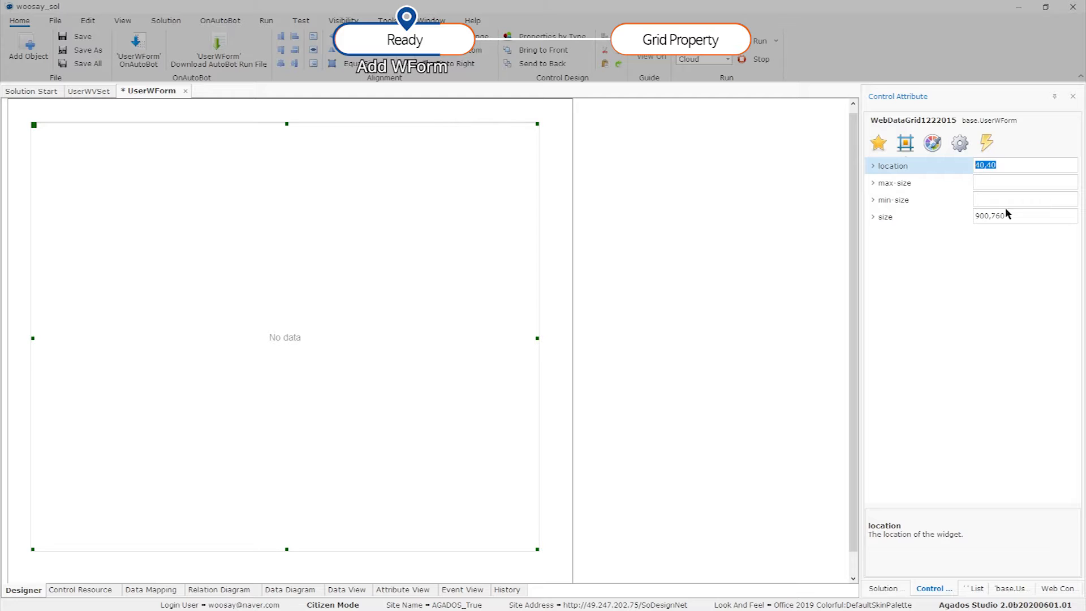
- Set the grid's dataSource to base.UserWForm.UserListWVData
{"action": "left_click", "coordinate": [459, 254]}
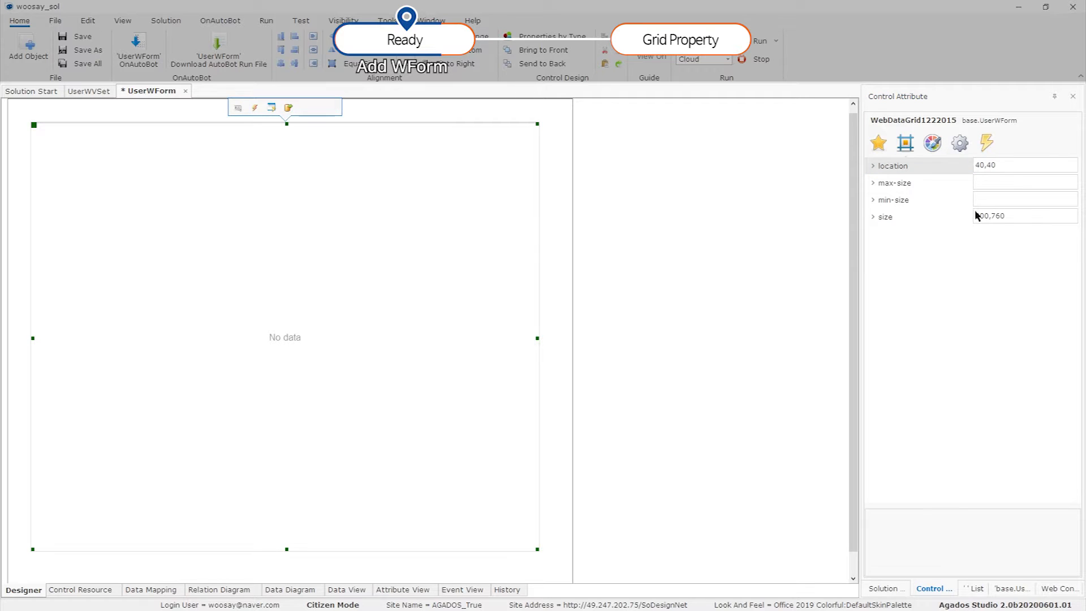
{"action": "left_click", "coordinate": [965, 148]}
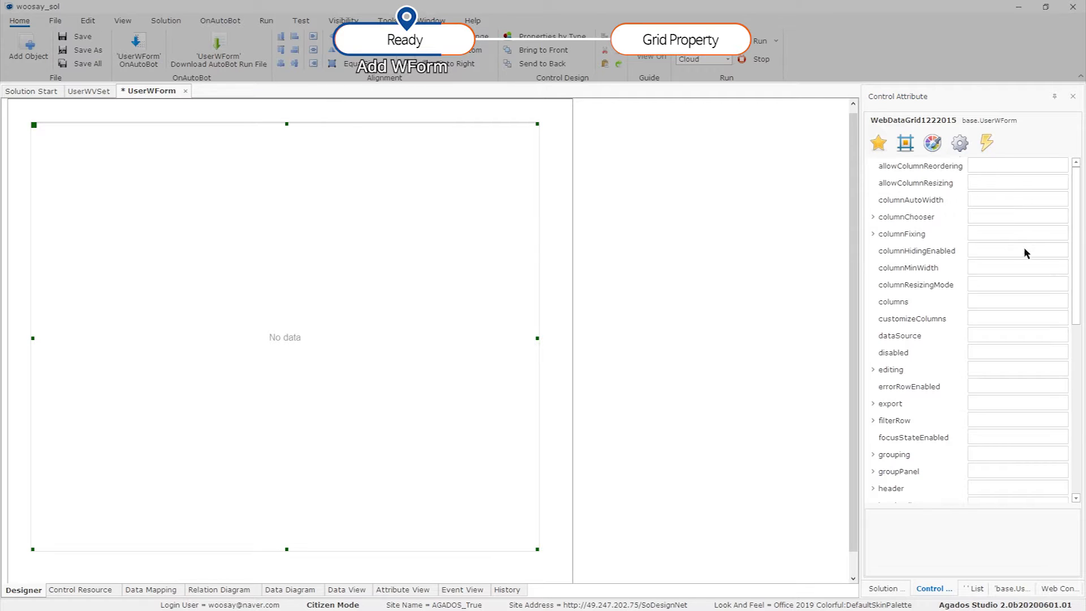
{"action": "left_click", "coordinate": [1044, 335]}
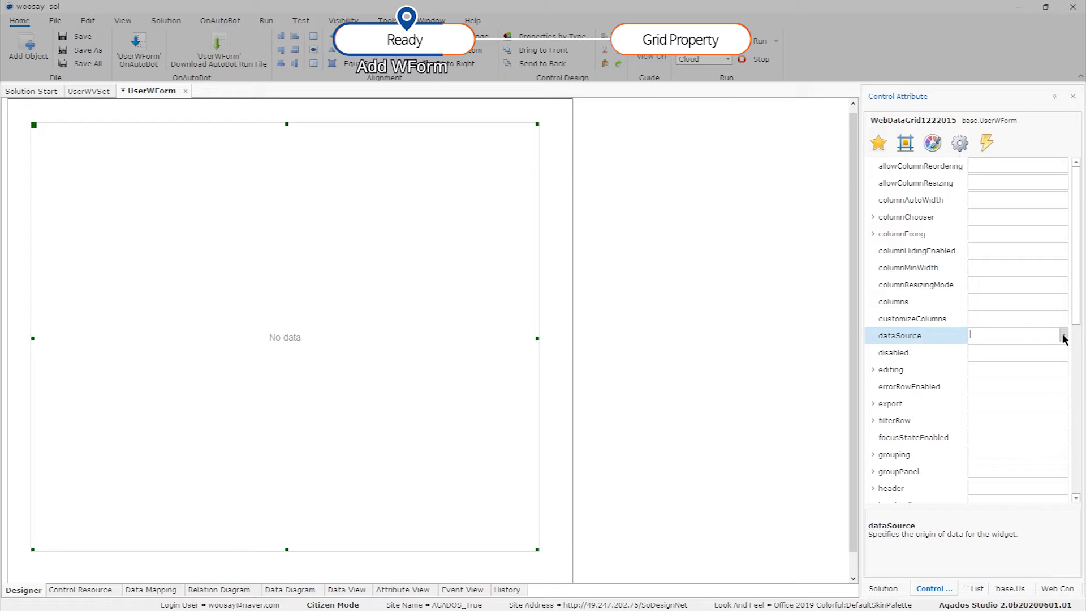
{"action": "left_click", "coordinate": [1064, 337]}
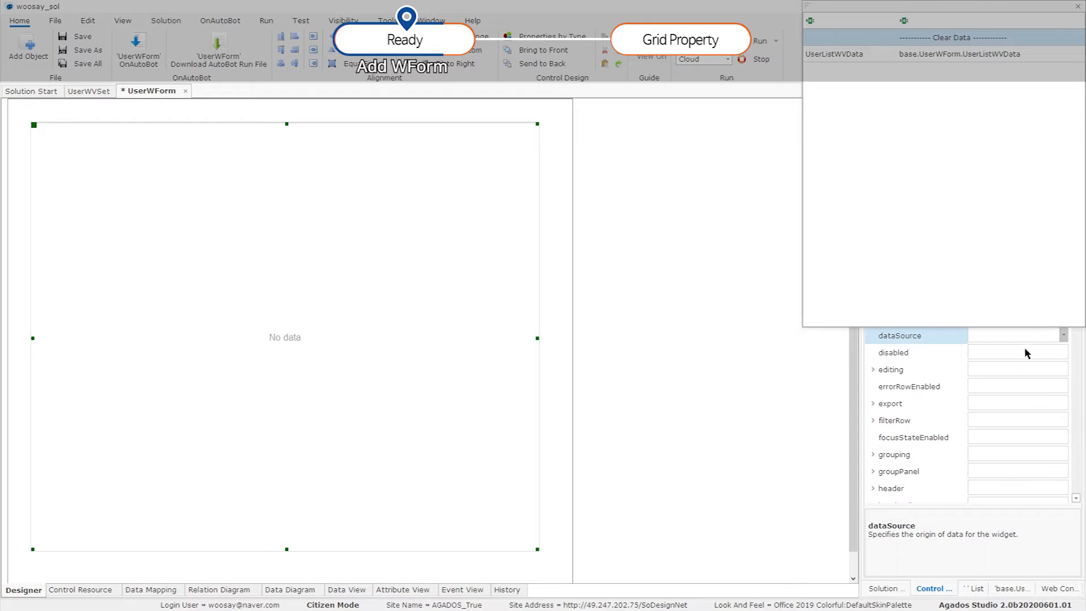
{"action": "left_click", "coordinate": [947, 55]}
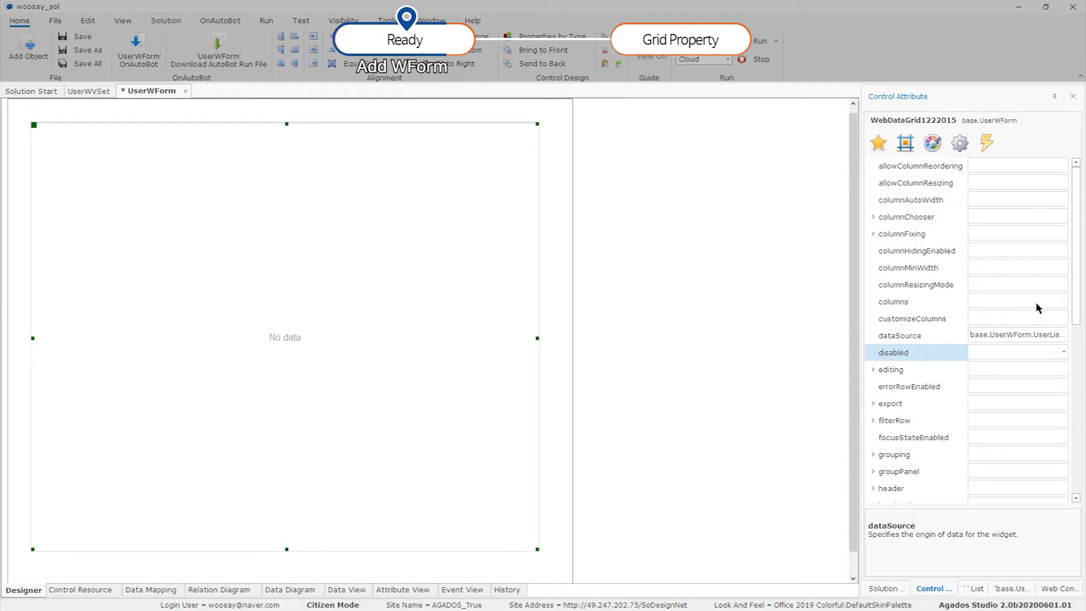
- Add all the data columns, BIRTHDAY, EMAIL, NAME, PHONE and SALARY, to the grid's columns collection
{"action": "left_click", "coordinate": [1058, 302]}
{"action": "left_click", "coordinate": [1062, 302]}
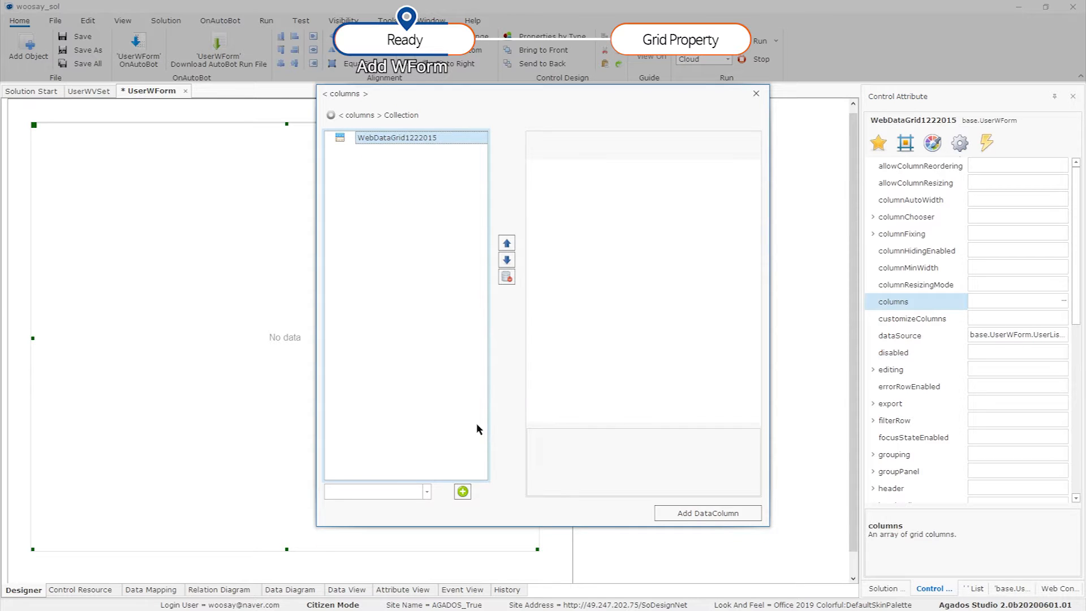
{"action": "left_click", "coordinate": [702, 512]}
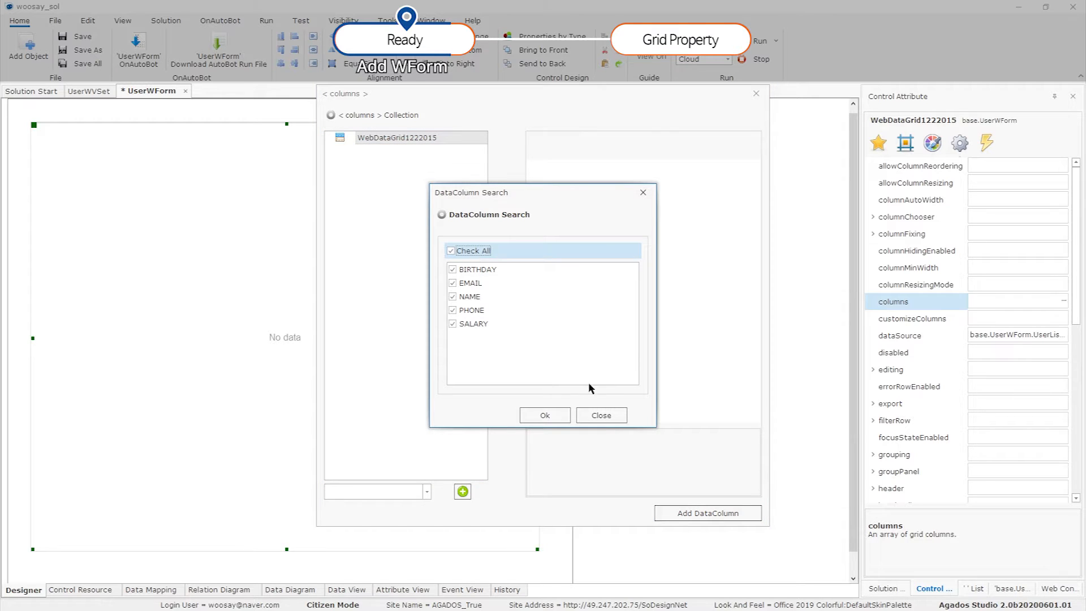
{"action": "left_click", "coordinate": [561, 416]}
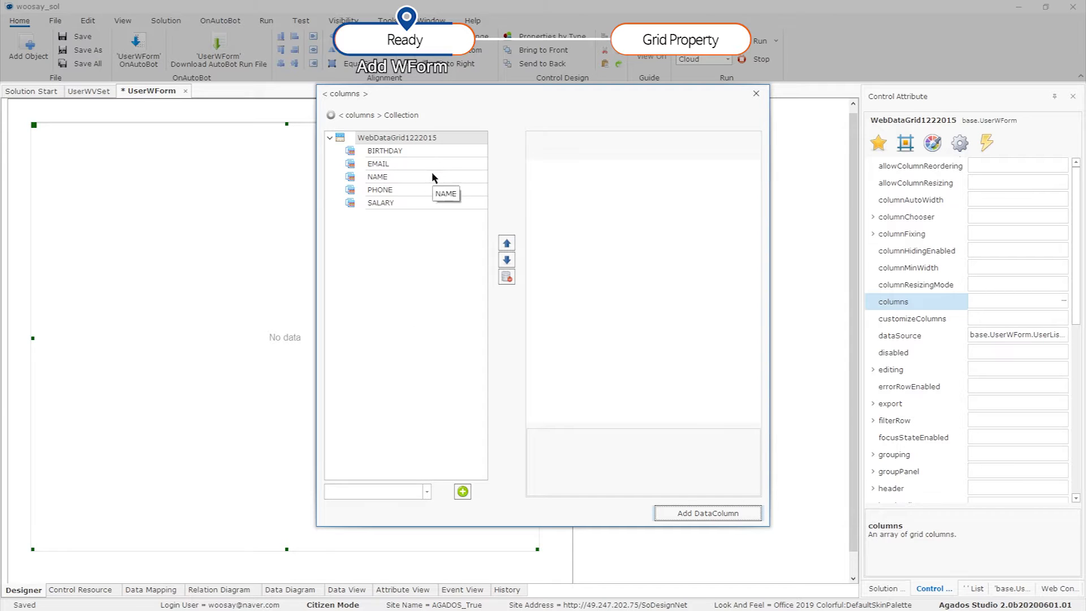
- Order the grid columns as NAME, EMAIL, PHONE, BIRTHDAY, SALARY, and save UserWForm with OnAutoBot
{"action": "left_click", "coordinate": [393, 164]}
{"action": "left_click", "coordinate": [395, 177]}
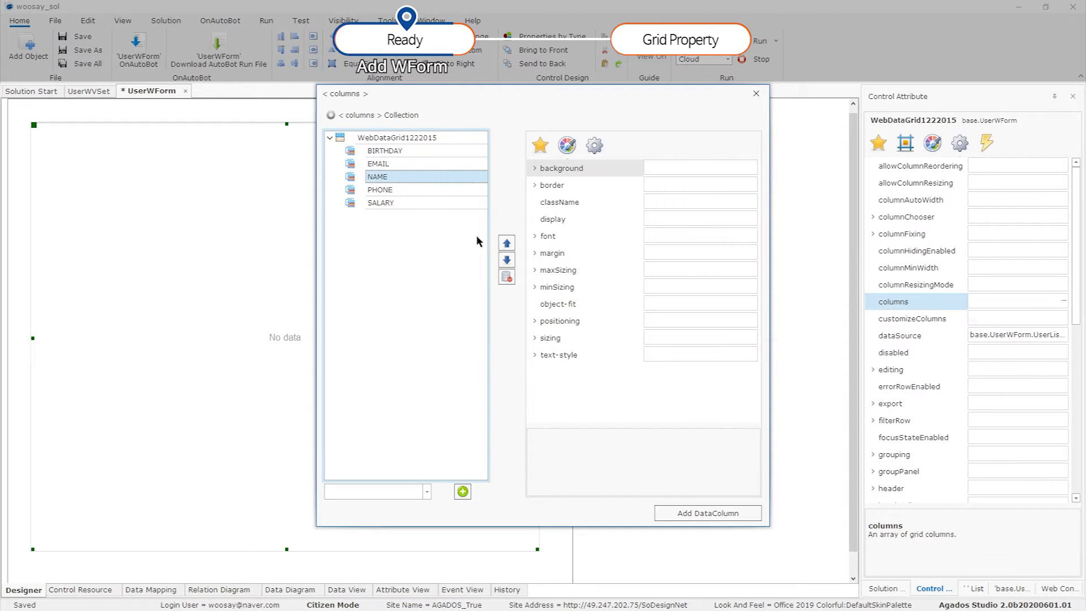
{"action": "left_click", "coordinate": [506, 244]}
{"action": "left_click", "coordinate": [506, 244]}
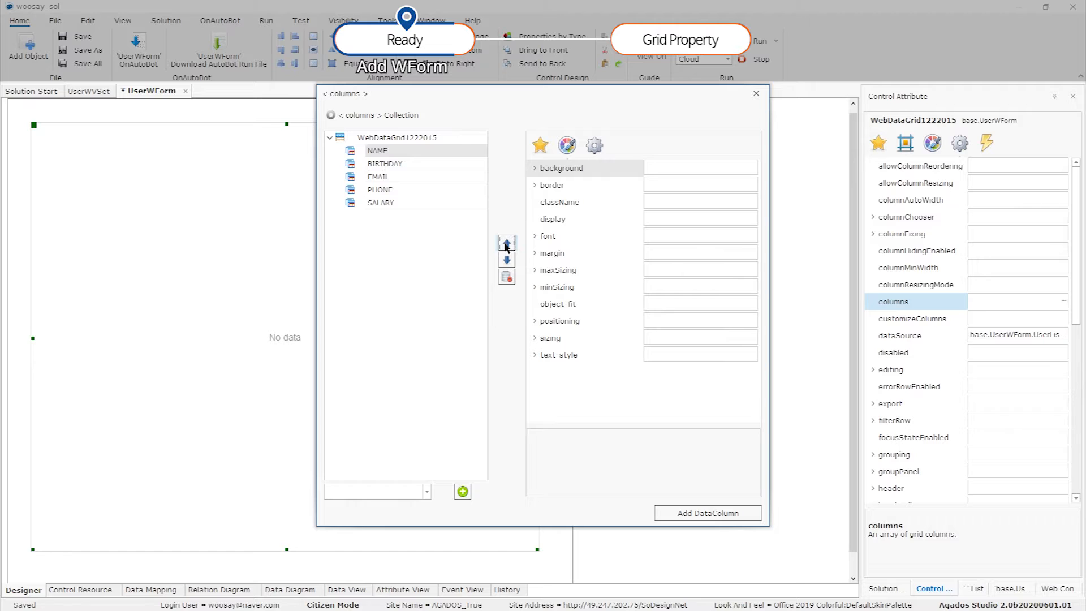
{"action": "left_click", "coordinate": [389, 175]}
{"action": "left_click", "coordinate": [506, 243]}
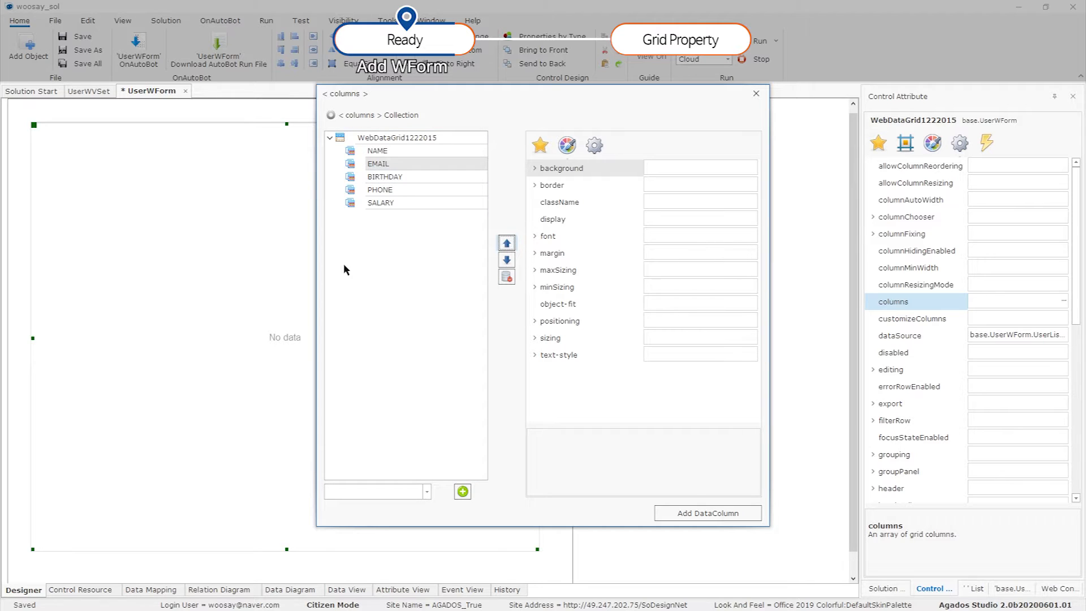
{"action": "left_click", "coordinate": [395, 191]}
{"action": "left_click", "coordinate": [507, 244]}
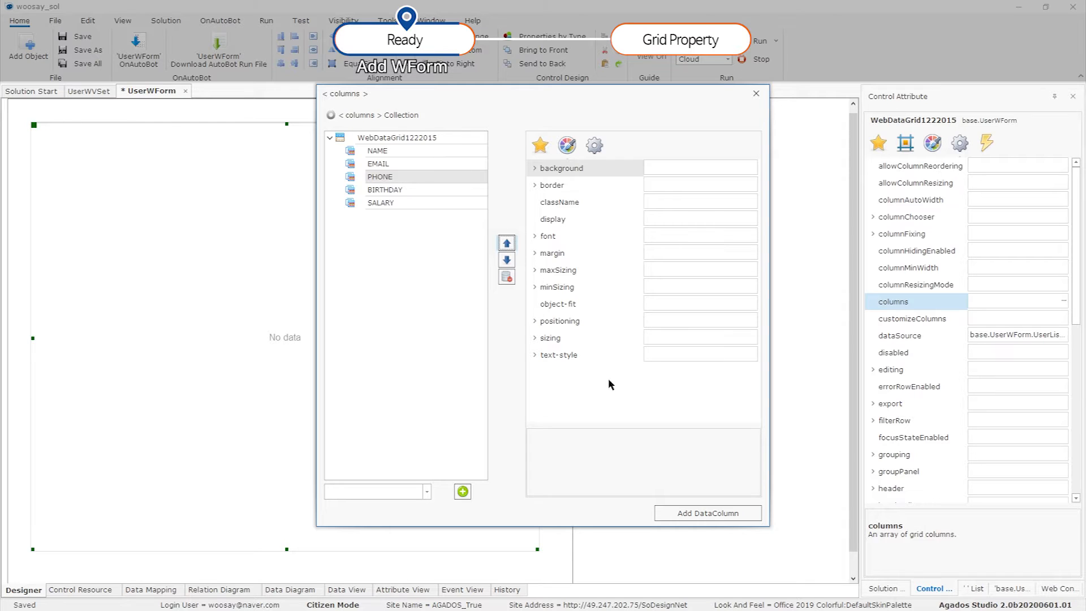
{"action": "left_click", "coordinate": [753, 97]}
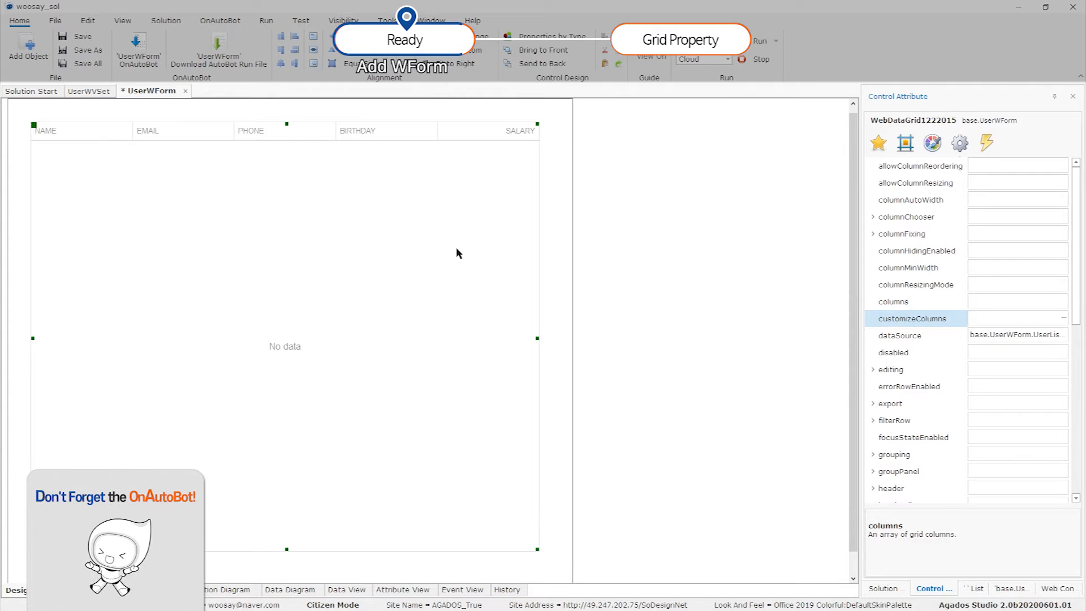
{"action": "key", "text": "ctrl+s"}
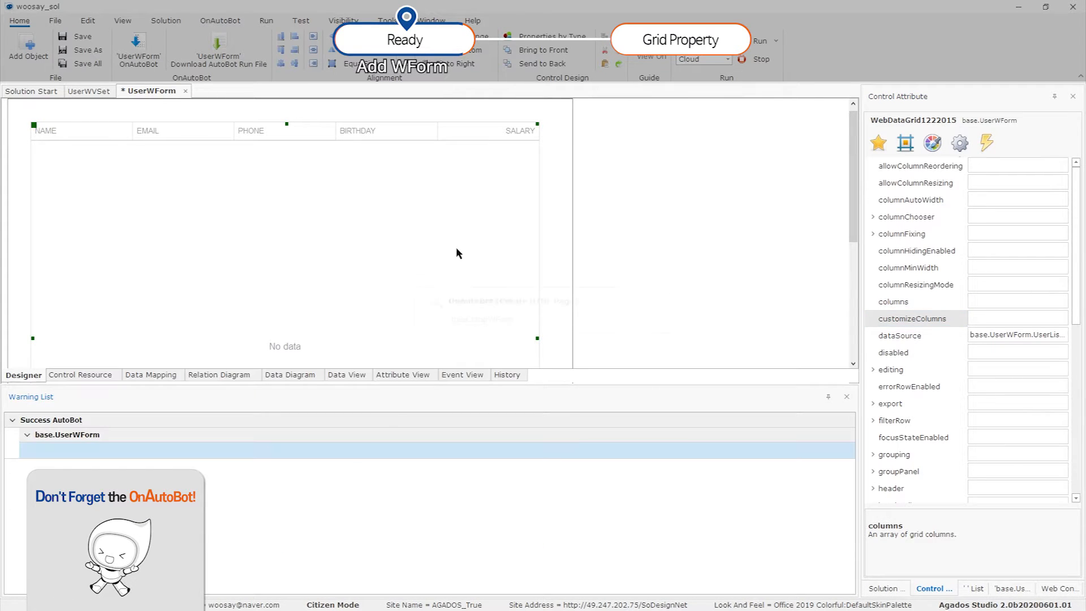
{"action": "left_click", "coordinate": [322, 225]}
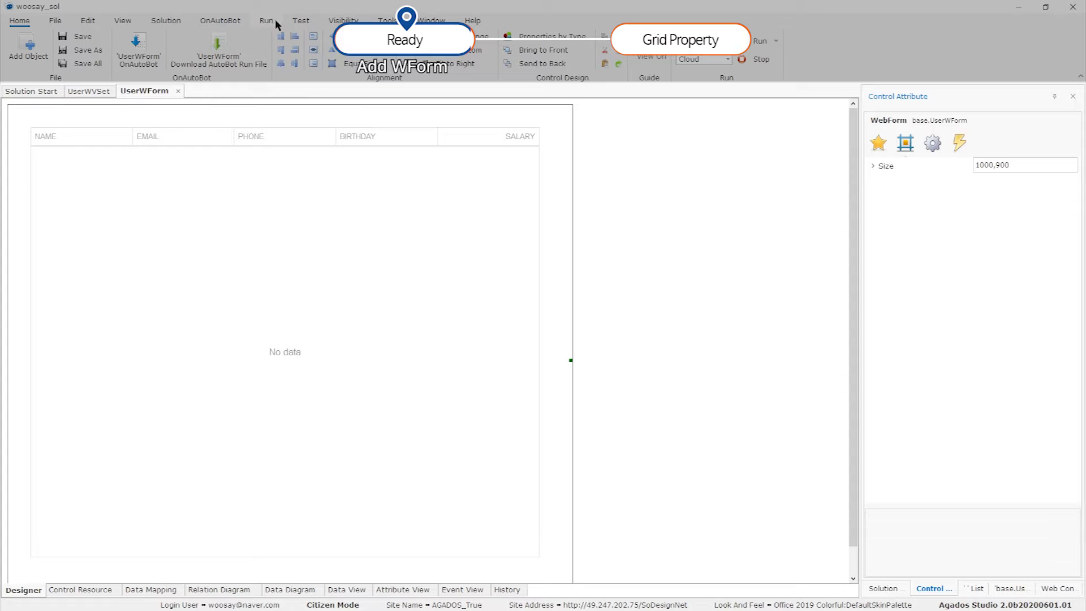
- Set Use Sample Data to Yes for the solution's Default web module, and save it with OnAutoBot
{"action": "left_click", "coordinate": [172, 21]}
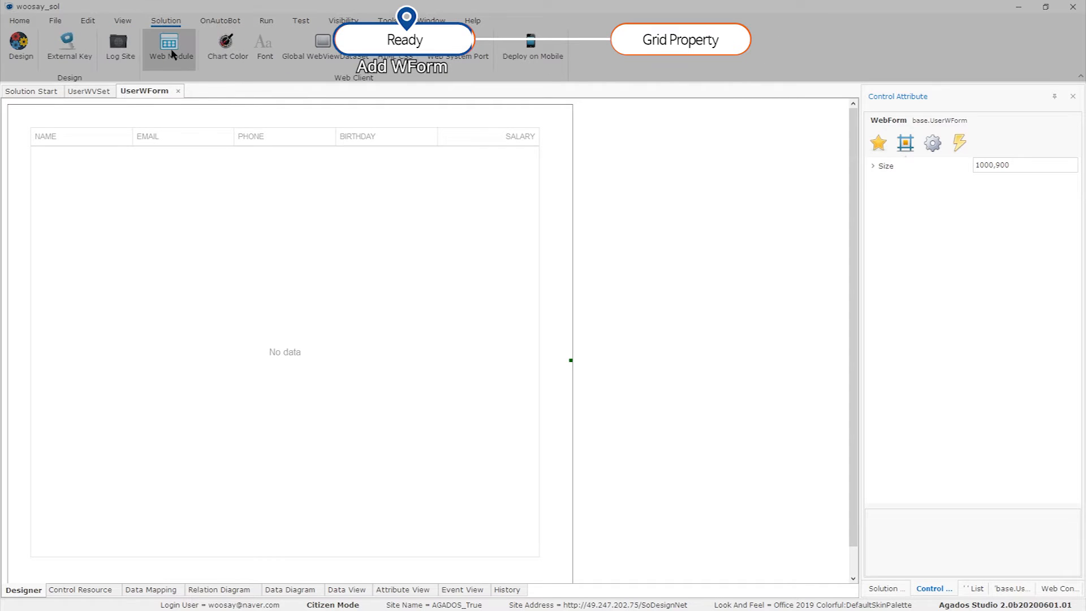
{"action": "left_click", "coordinate": [173, 65]}
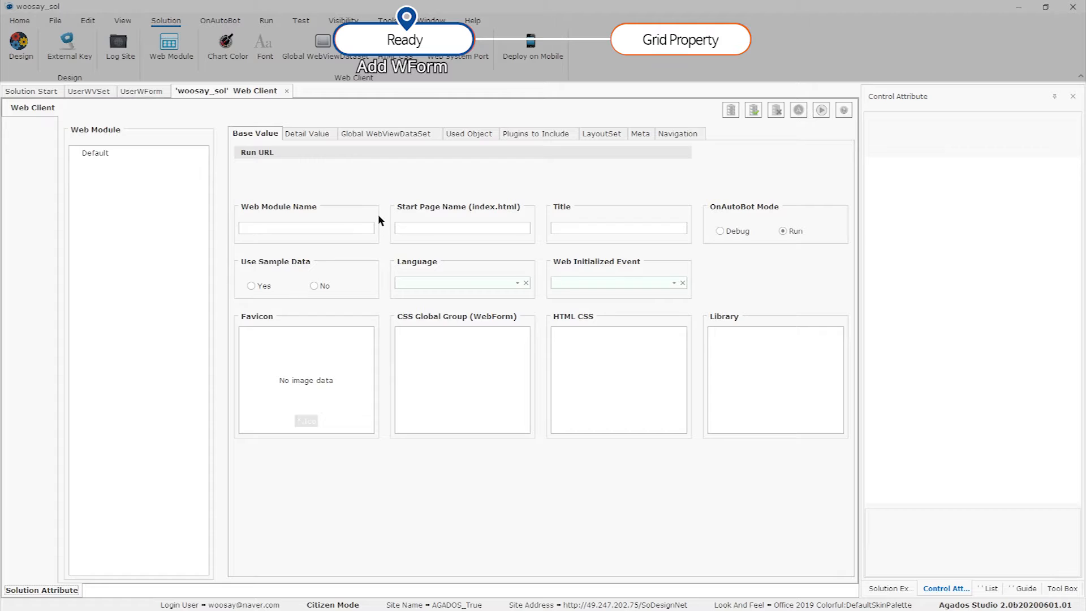
{"action": "left_click", "coordinate": [119, 153]}
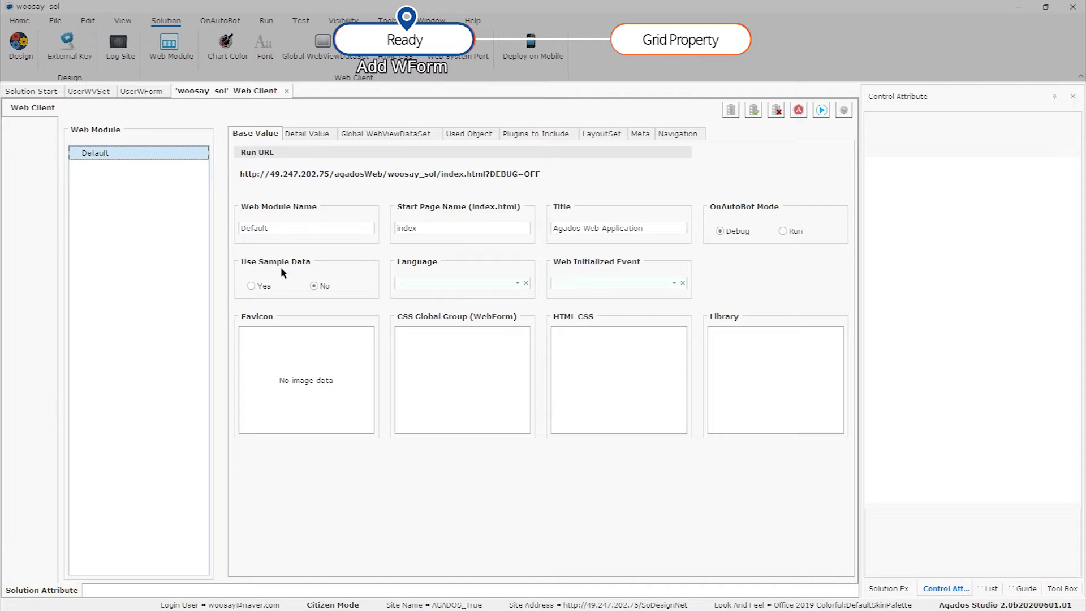
{"action": "left_click", "coordinate": [255, 285]}
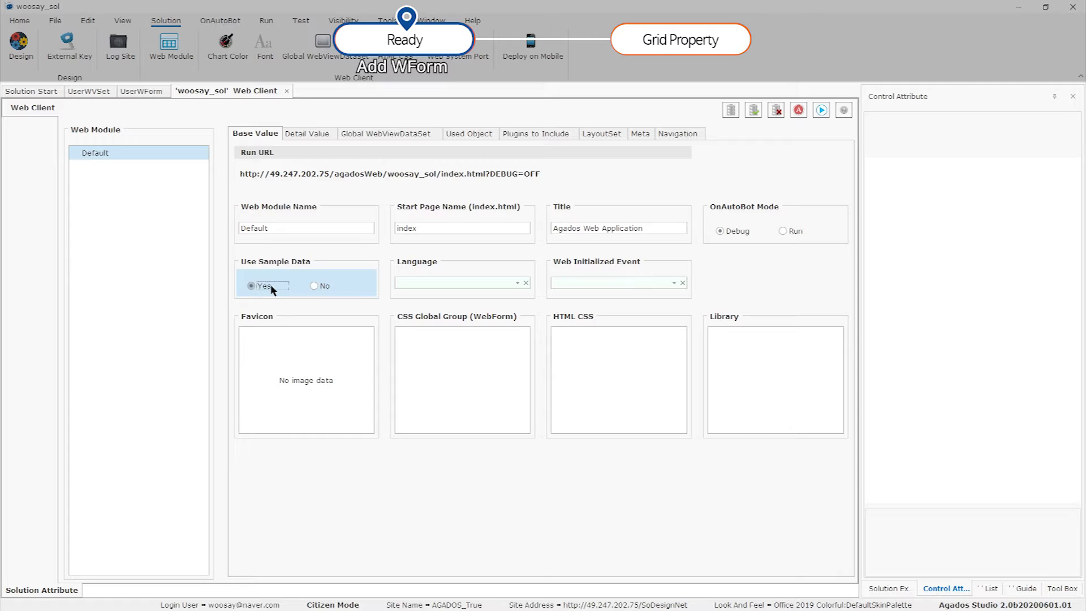
{"action": "left_click", "coordinate": [753, 110]}
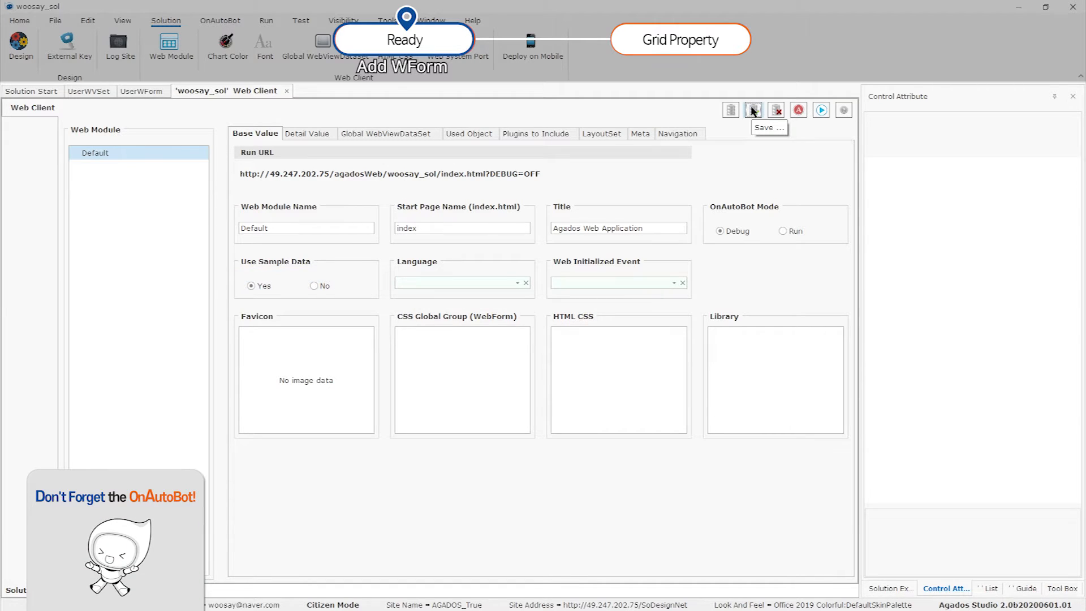
{"action": "left_click", "coordinate": [798, 110]}
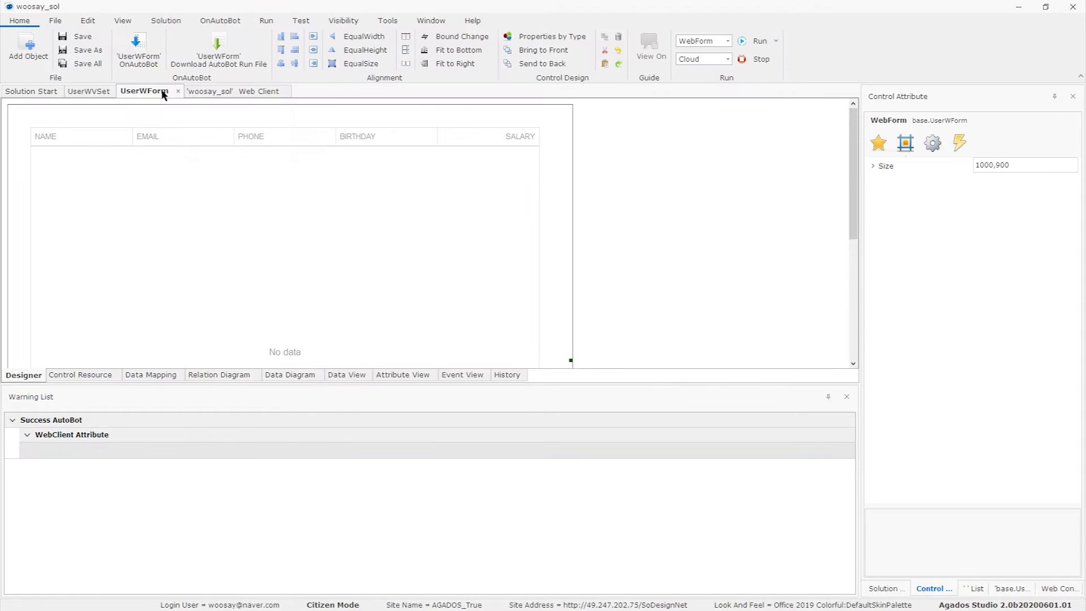
- Run UserWForm in the browser to check the grid's records, and close the browser and the Warning List
{"action": "right_click", "coordinate": [163, 91]}
{"action": "left_click", "coordinate": [249, 273]}
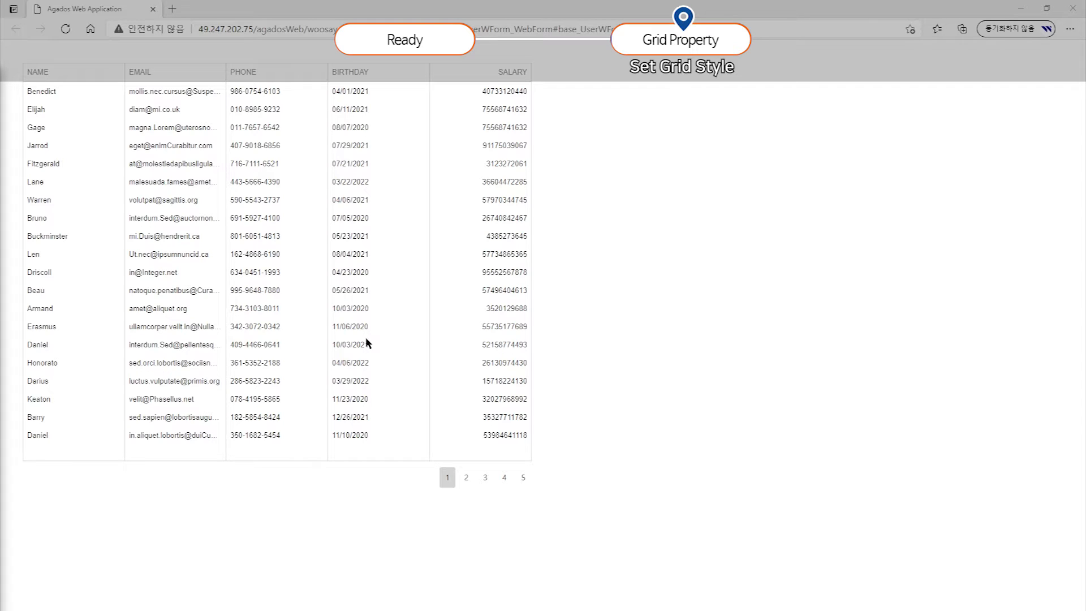
{"action": "left_click", "coordinate": [1063, 10]}
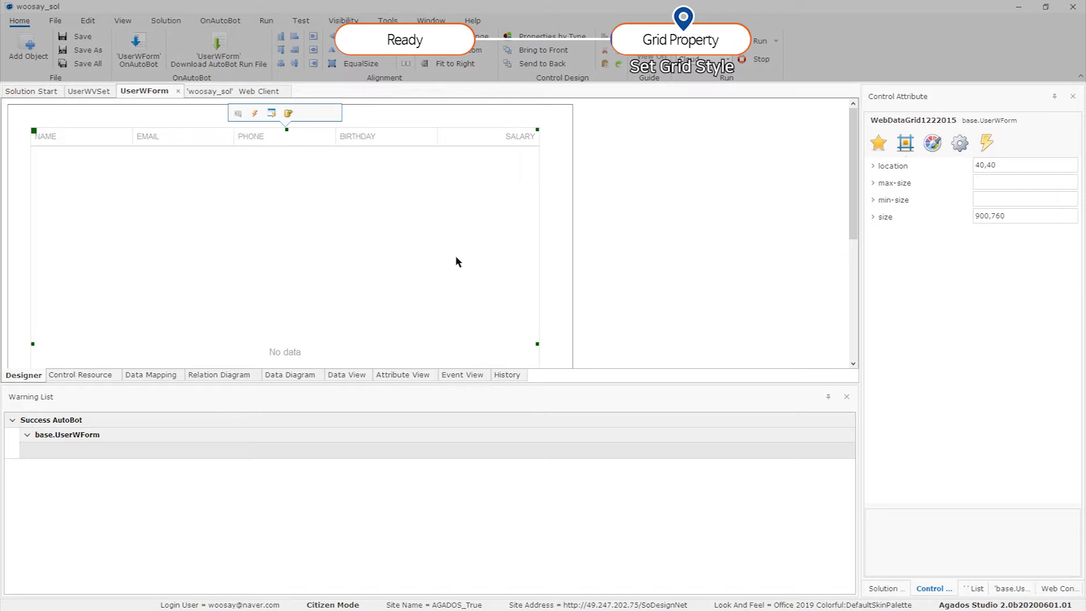
{"action": "left_click", "coordinate": [846, 397]}
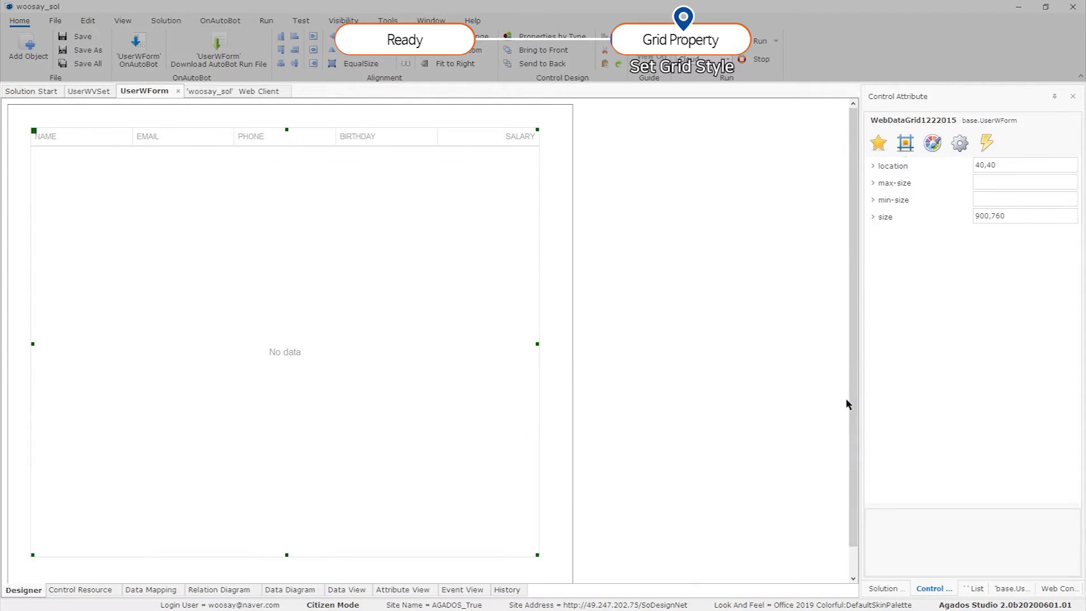
- Set the grid's rowAlternationEnabled property to true and run OnAutoBot on UserWForm
{"action": "left_click", "coordinate": [956, 144]}
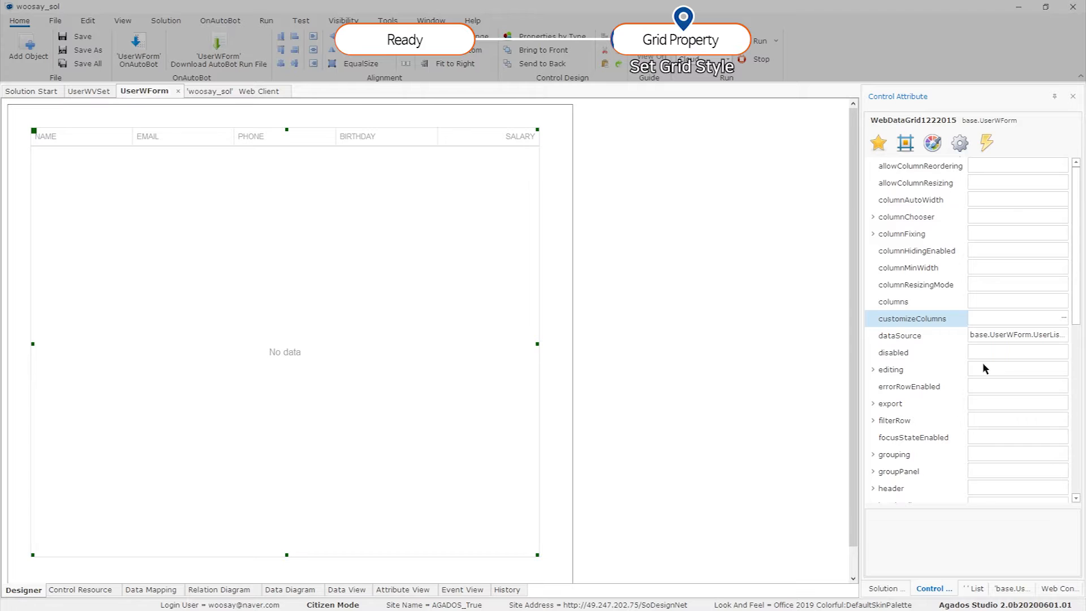
{"action": "scroll", "coordinate": [983, 388], "scroll_direction": "down", "scroll_amount": 5}
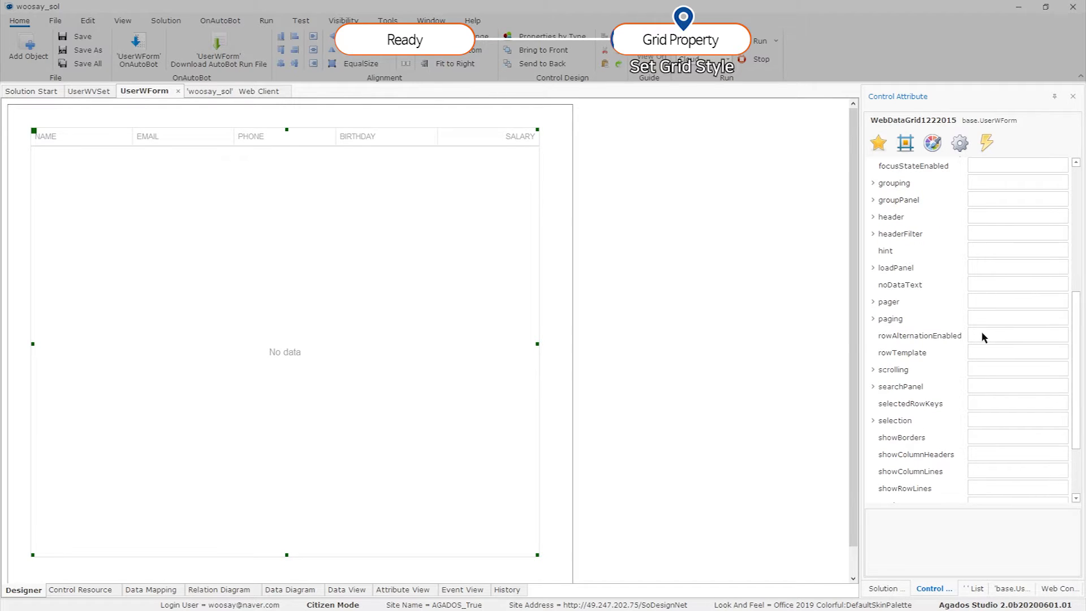
{"action": "left_click", "coordinate": [1030, 334]}
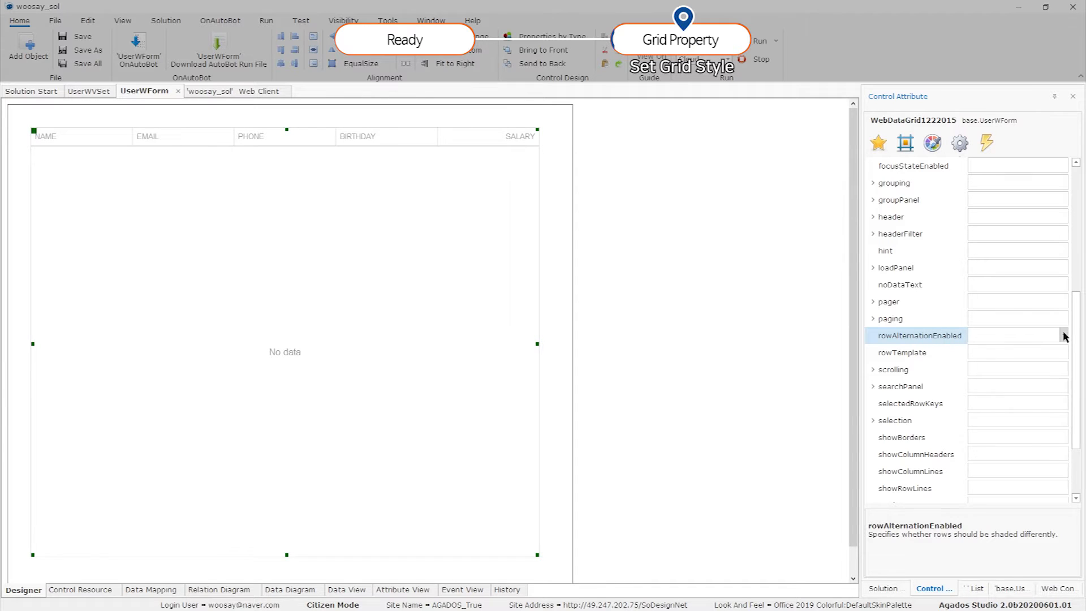
{"action": "left_click", "coordinate": [1063, 334]}
{"action": "left_click", "coordinate": [1010, 350]}
{"action": "left_click", "coordinate": [1012, 353]}
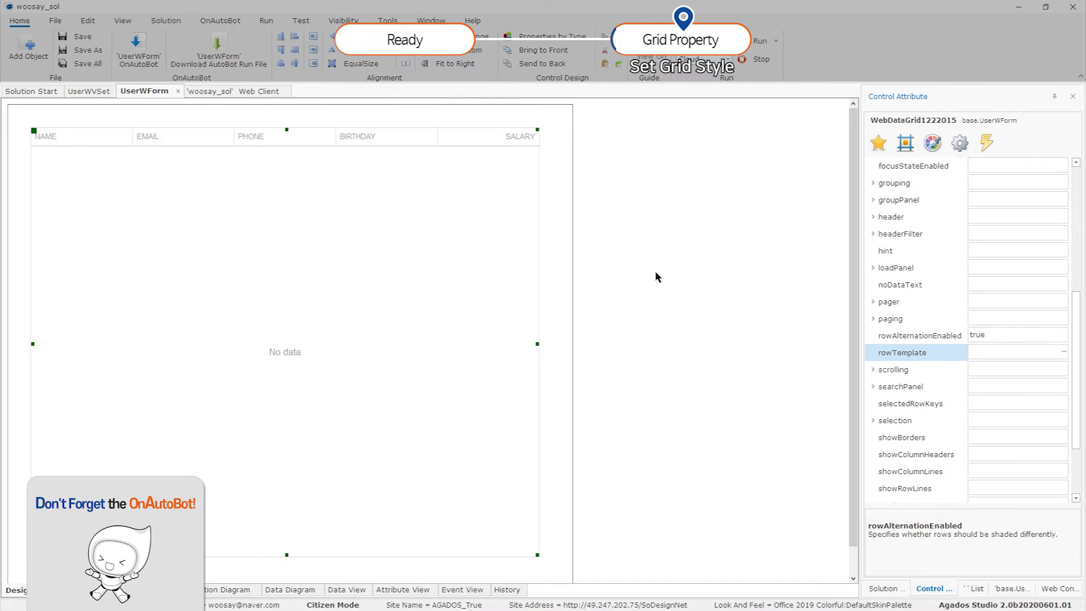
{"action": "key", "text": "F6"}
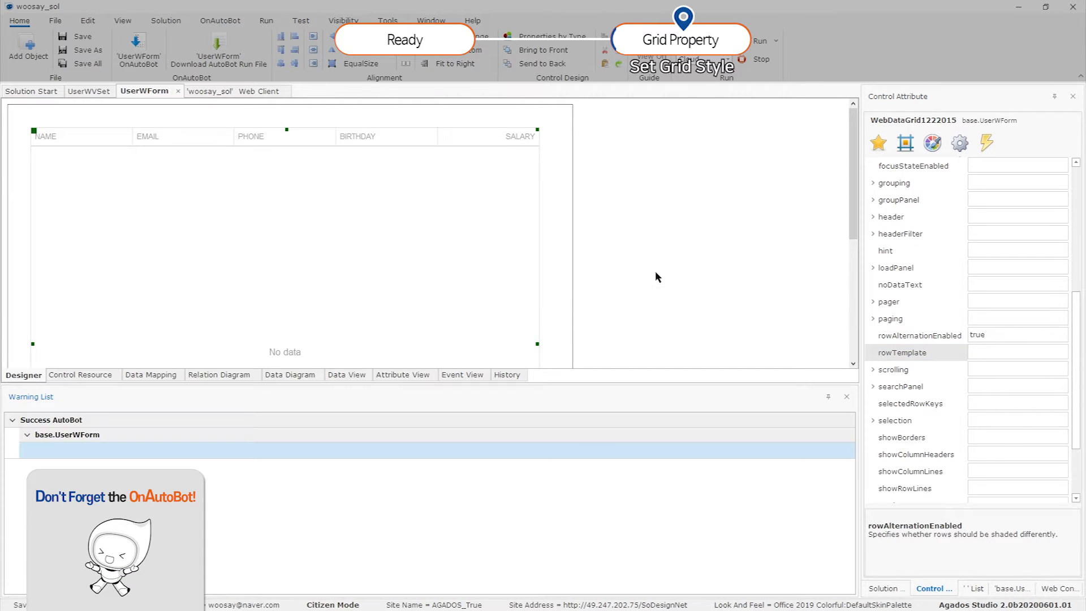
- View UserWForm in the browser to check the alternating row shading, and close the Warning List
{"action": "right_click", "coordinate": [147, 94]}
{"action": "left_click", "coordinate": [230, 273]}
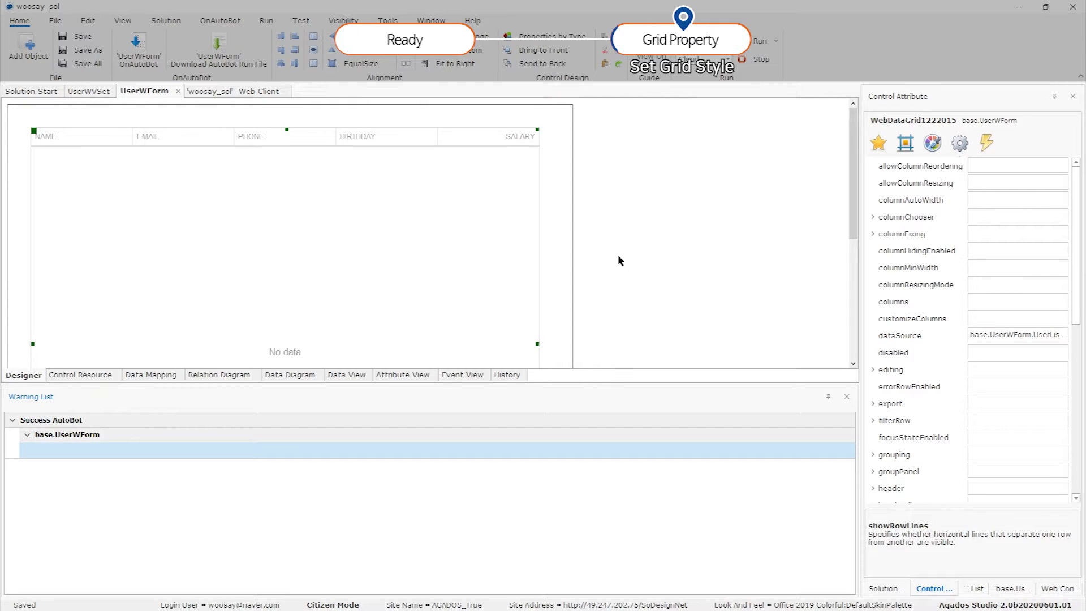
{"action": "left_click", "coordinate": [846, 396]}
- Set the data grid's showRowLines property to true
{"action": "left_click", "coordinate": [383, 247]}
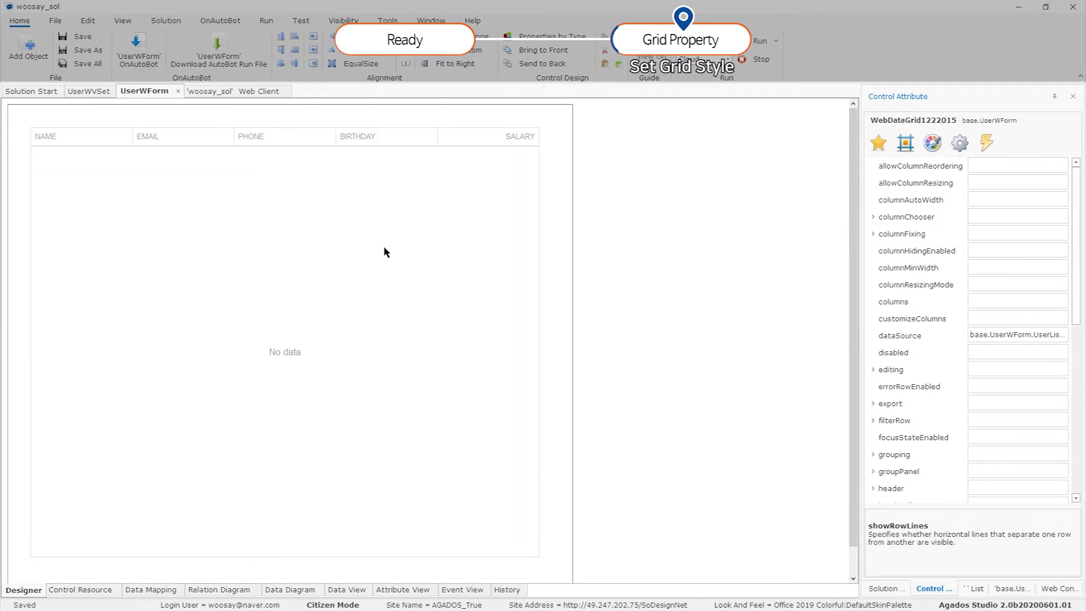
{"action": "left_click", "coordinate": [962, 148]}
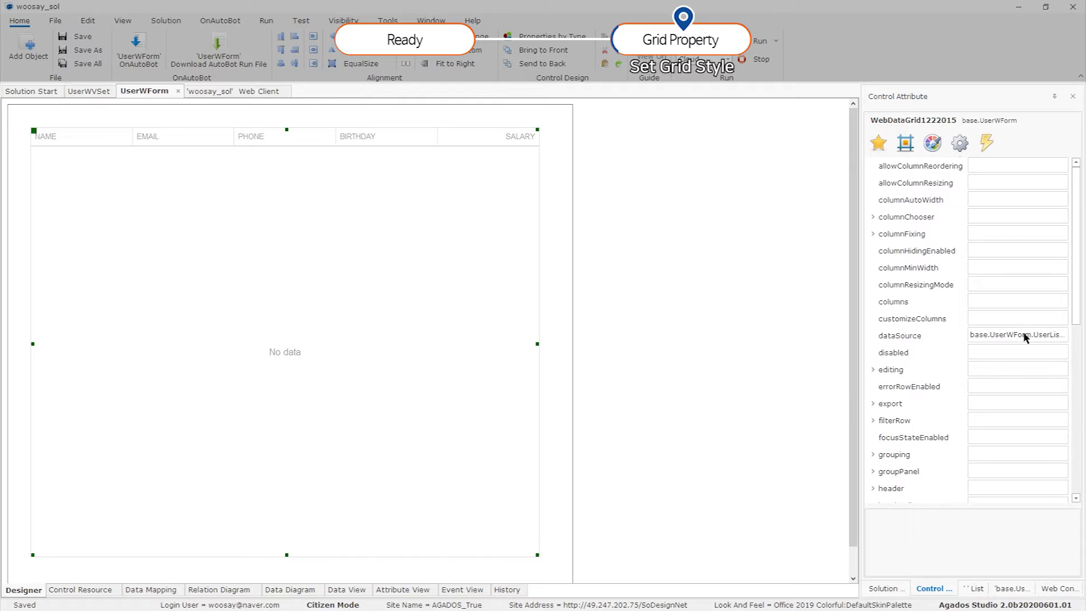
{"action": "scroll", "coordinate": [1025, 337], "scroll_direction": "down", "scroll_amount": 8}
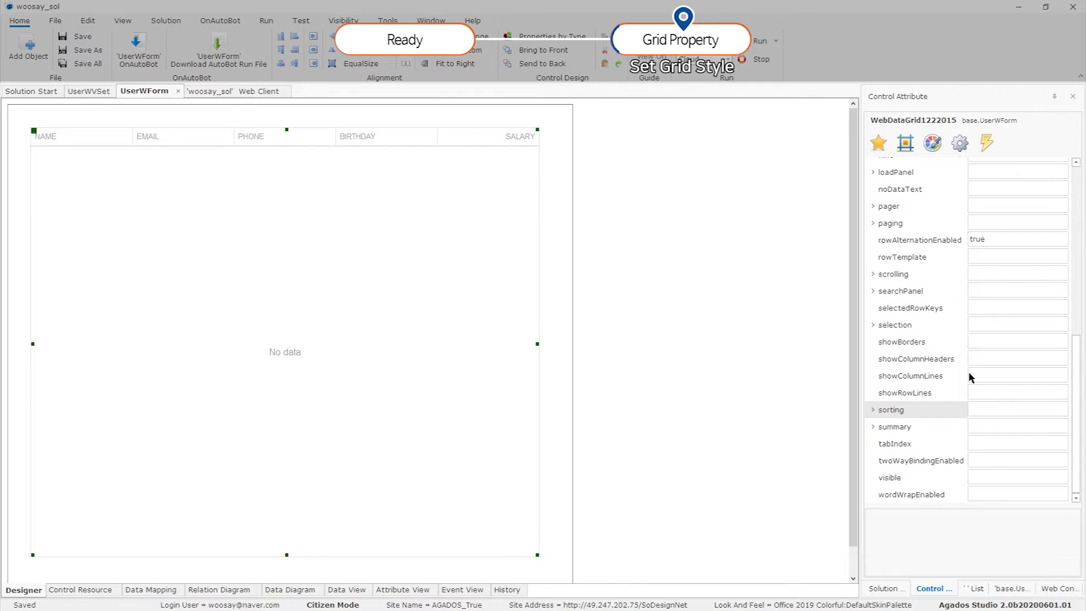
{"action": "left_click", "coordinate": [1061, 388]}
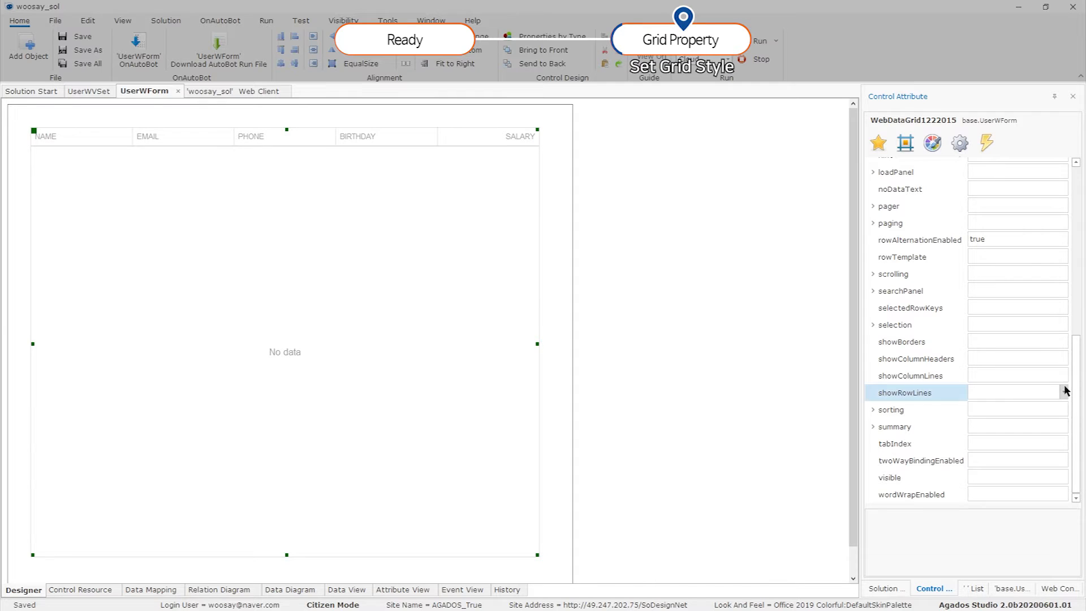
{"action": "left_click", "coordinate": [1062, 390]}
{"action": "left_click", "coordinate": [1028, 402]}
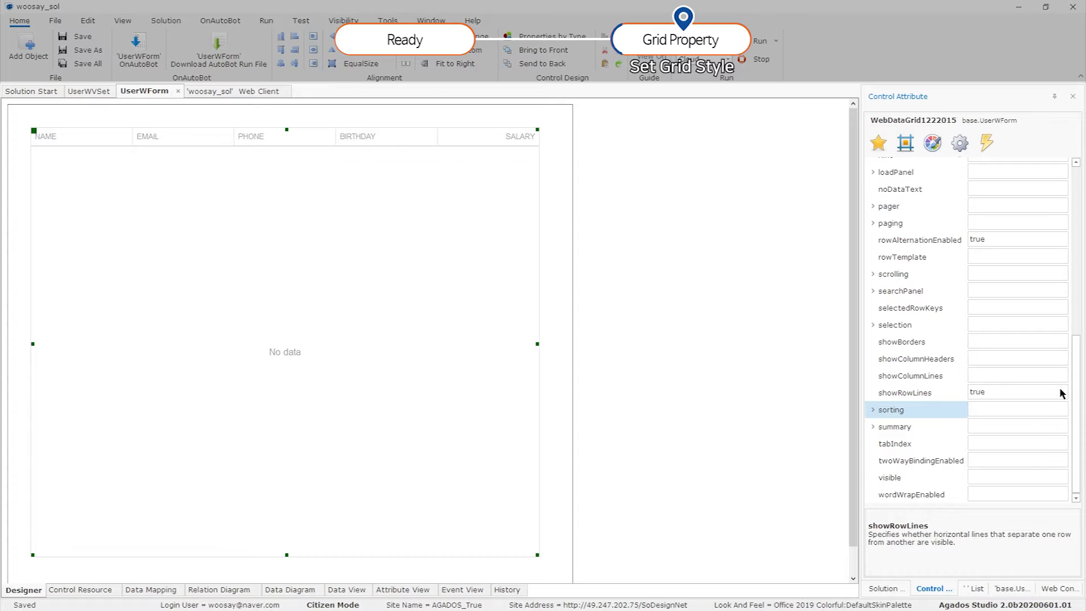
- Set the grid's showColumnLines and showBorders properties to true
{"action": "left_click", "coordinate": [1061, 380]}
{"action": "left_click", "coordinate": [1062, 376]}
{"action": "left_click", "coordinate": [1033, 385]}
{"action": "left_click", "coordinate": [1060, 341]}
{"action": "left_click", "coordinate": [1062, 342]}
{"action": "left_click", "coordinate": [1028, 351]}
{"action": "left_click", "coordinate": [1024, 358]}
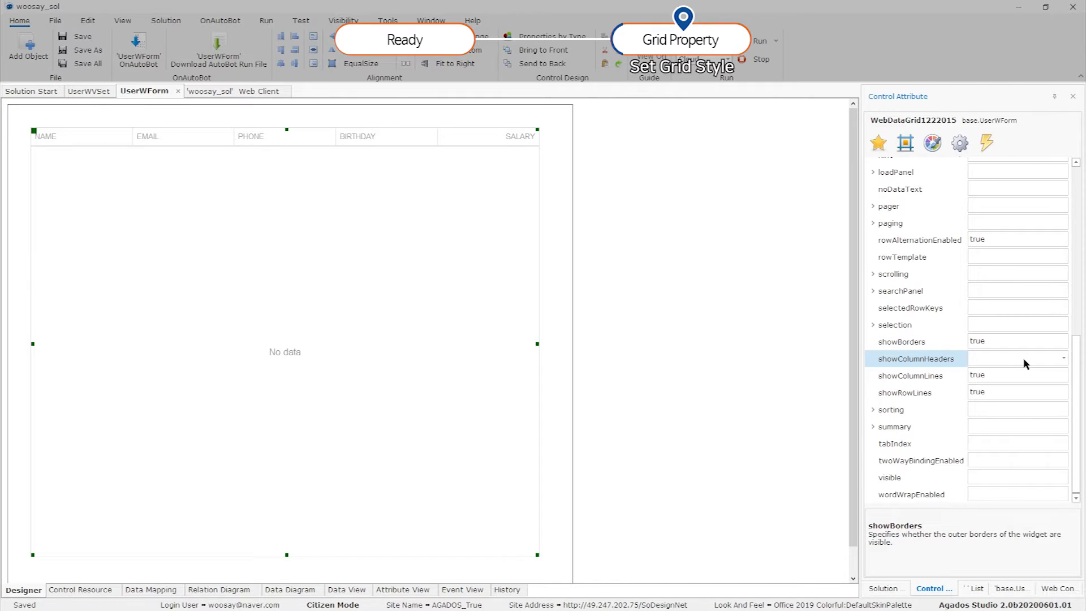
- Run OnAutoBot on UserWForm, check the grid's lines and borders in the browser, and close the browser
{"action": "key", "text": "F5"}
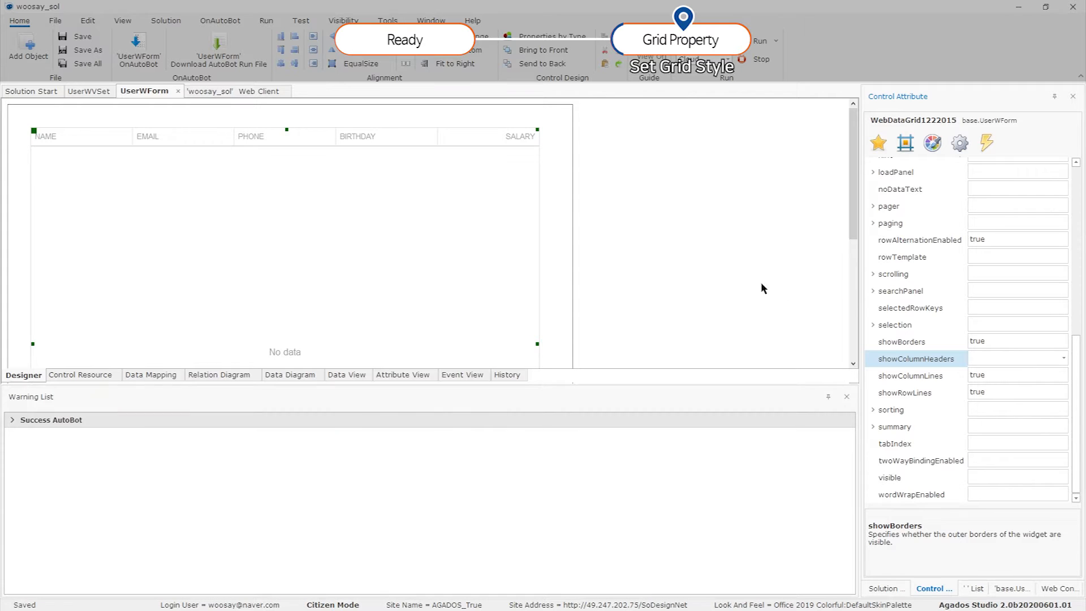
{"action": "right_click", "coordinate": [144, 91]}
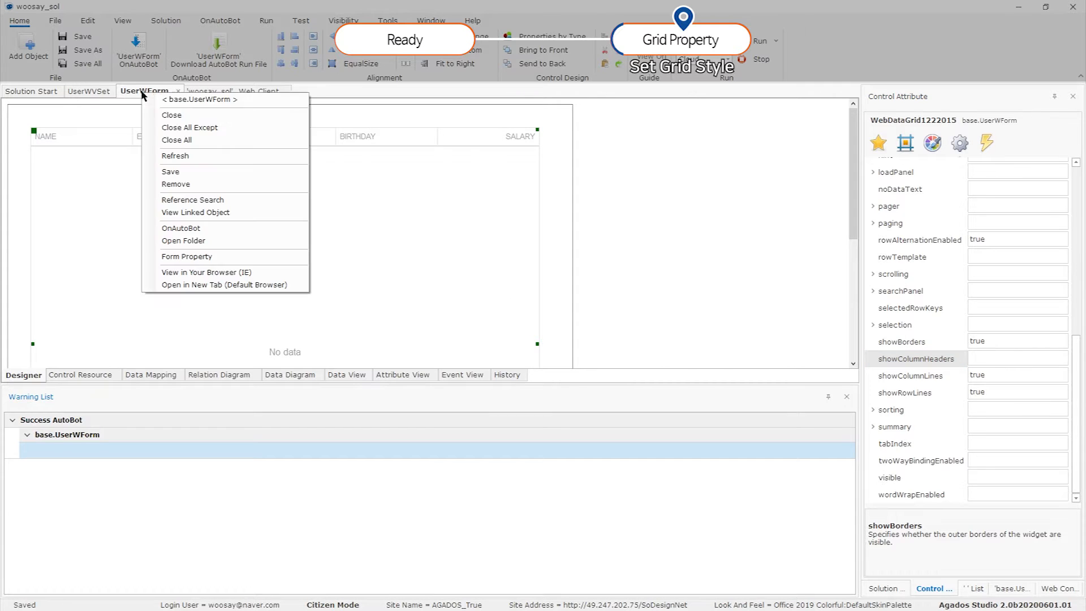
{"action": "left_click", "coordinate": [235, 276]}
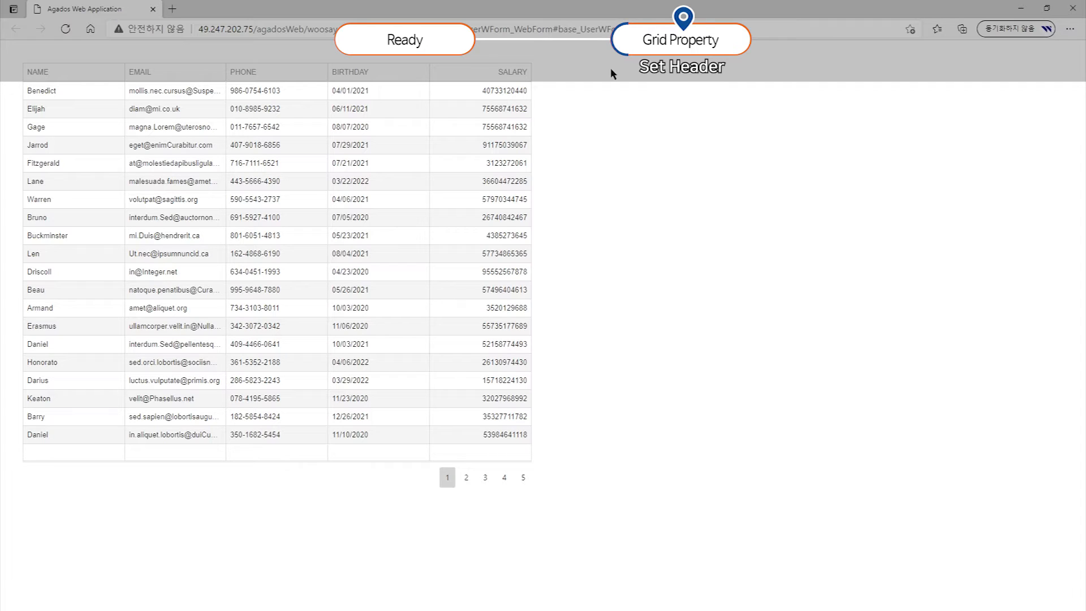
{"action": "left_click", "coordinate": [1073, 9]}
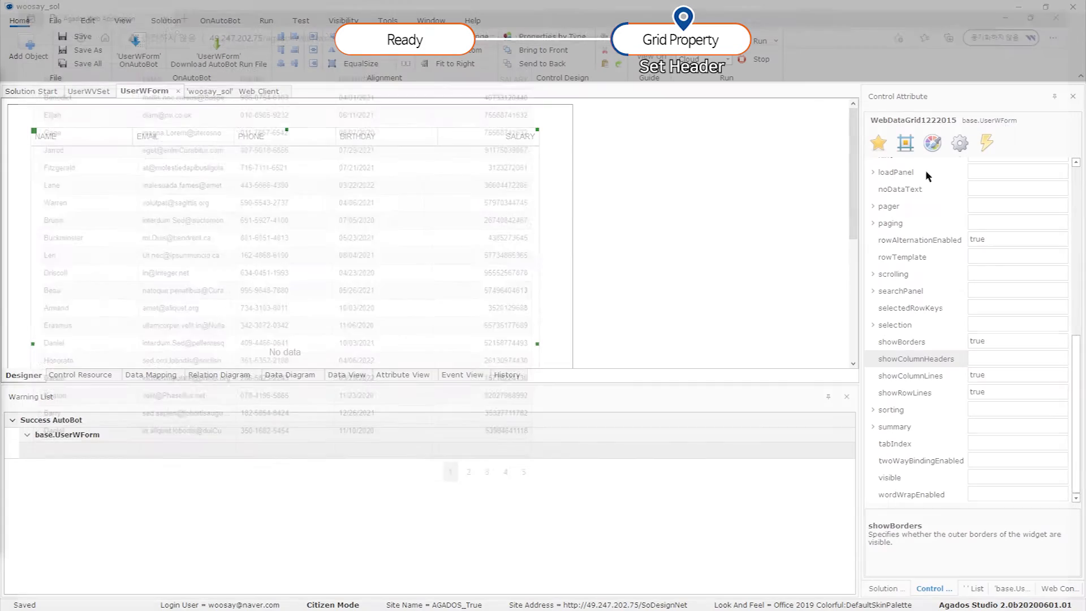
- Set the height of the grid's header to 60px
{"action": "left_click", "coordinate": [963, 143]}
{"action": "scroll", "coordinate": [1009, 323], "scroll_direction": "down", "scroll_amount": 3}
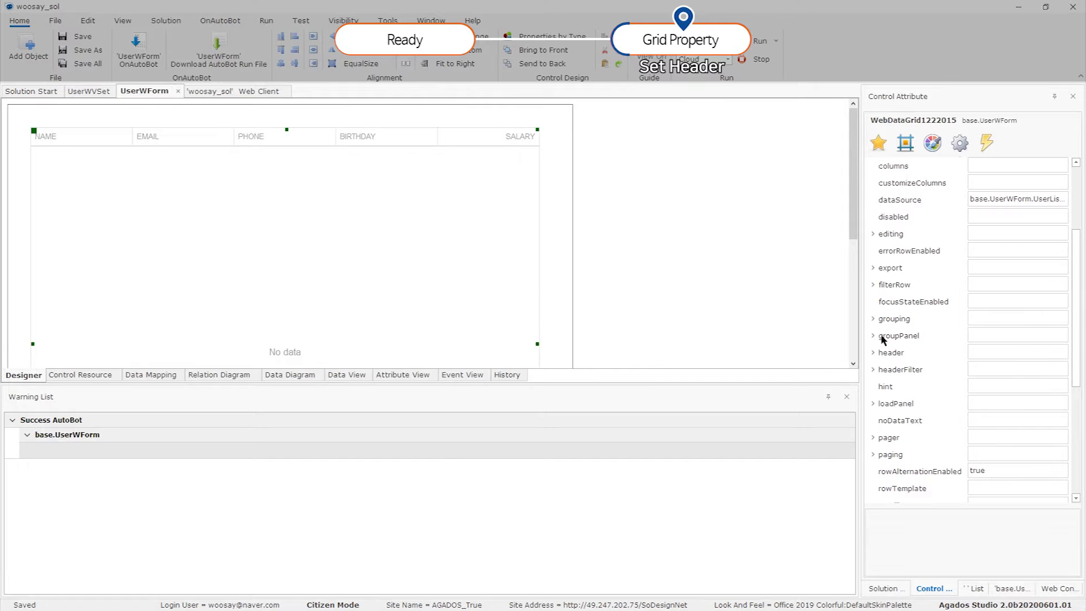
{"action": "left_click", "coordinate": [873, 353]}
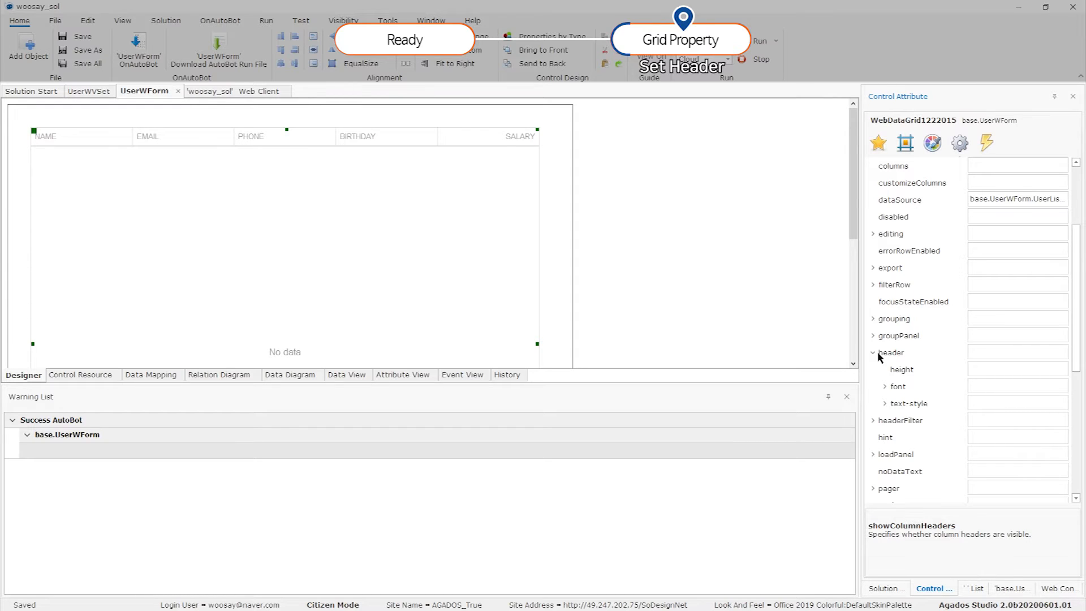
{"action": "left_click", "coordinate": [1045, 369]}
{"action": "left_click", "coordinate": [1064, 370]}
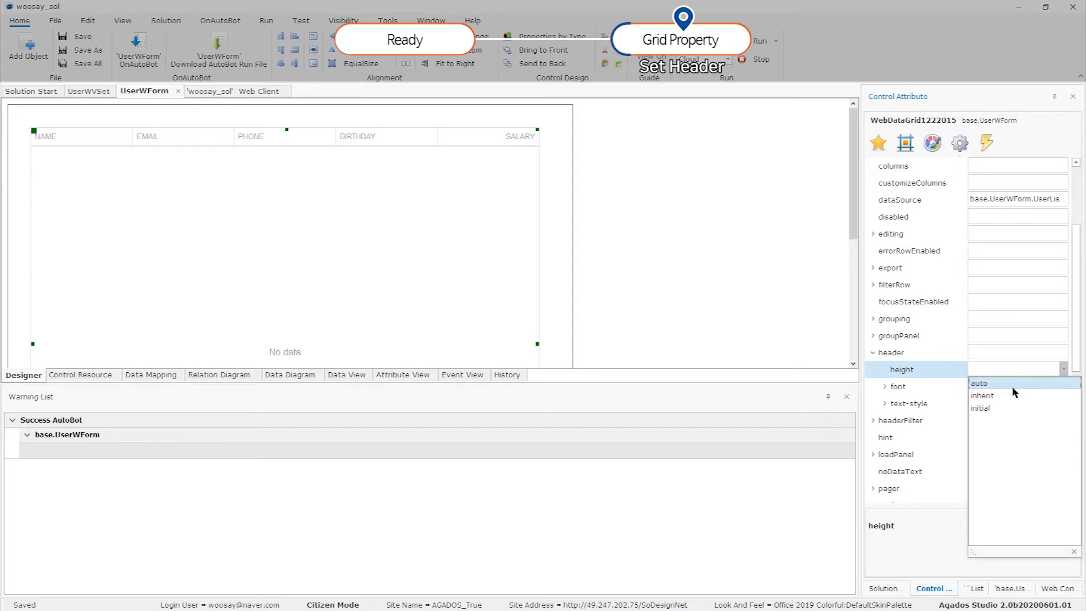
{"action": "left_click", "coordinate": [1062, 372]}
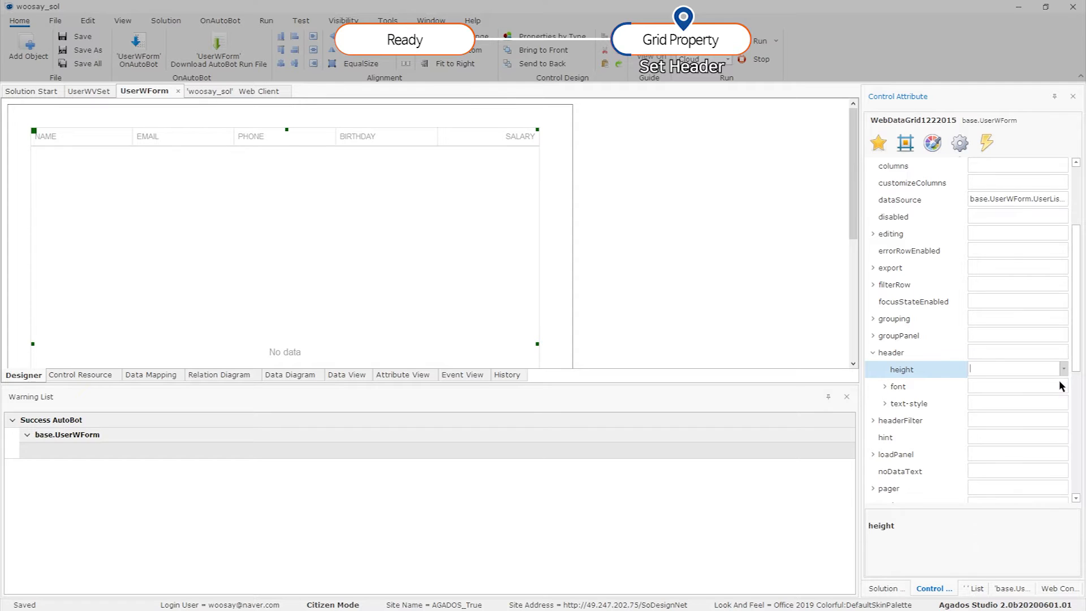
{"action": "left_click", "coordinate": [1063, 384]}
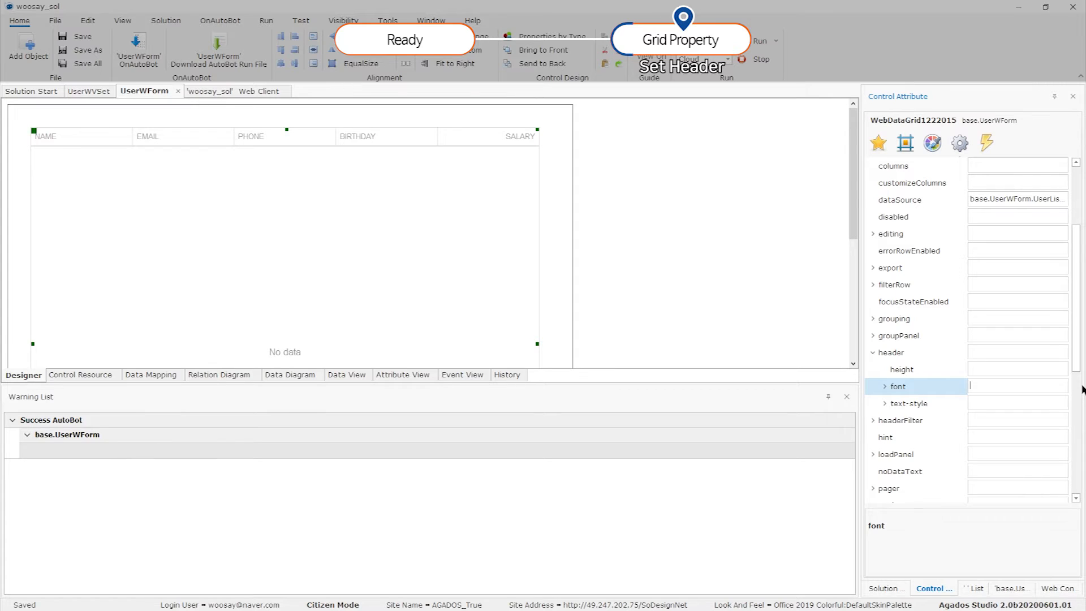
{"action": "left_click", "coordinate": [1040, 370]}
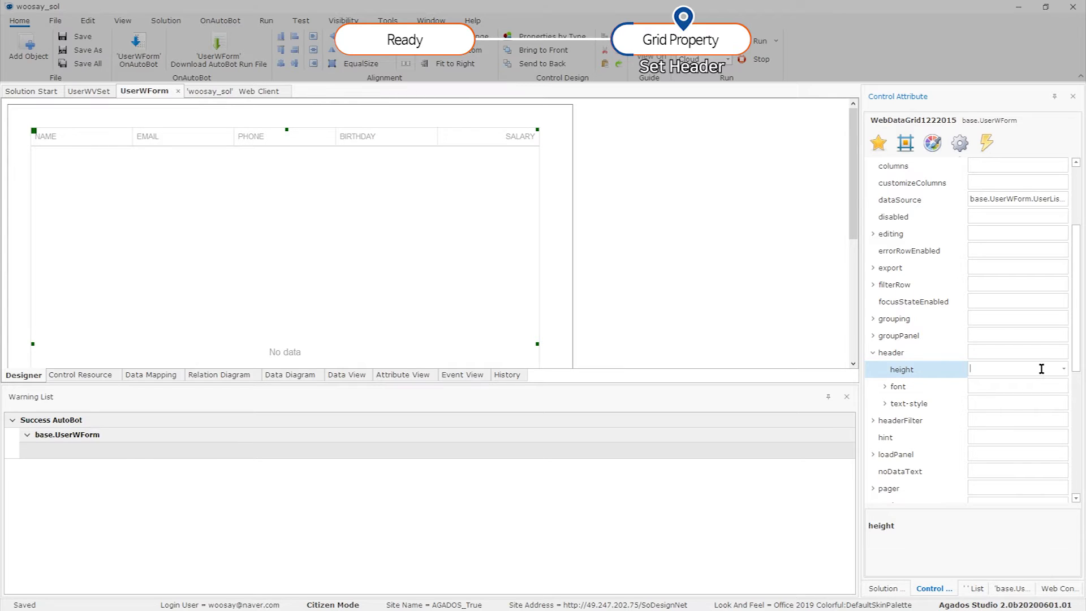
{"action": "type", "text": "60px"}
{"action": "key", "text": "Return"}
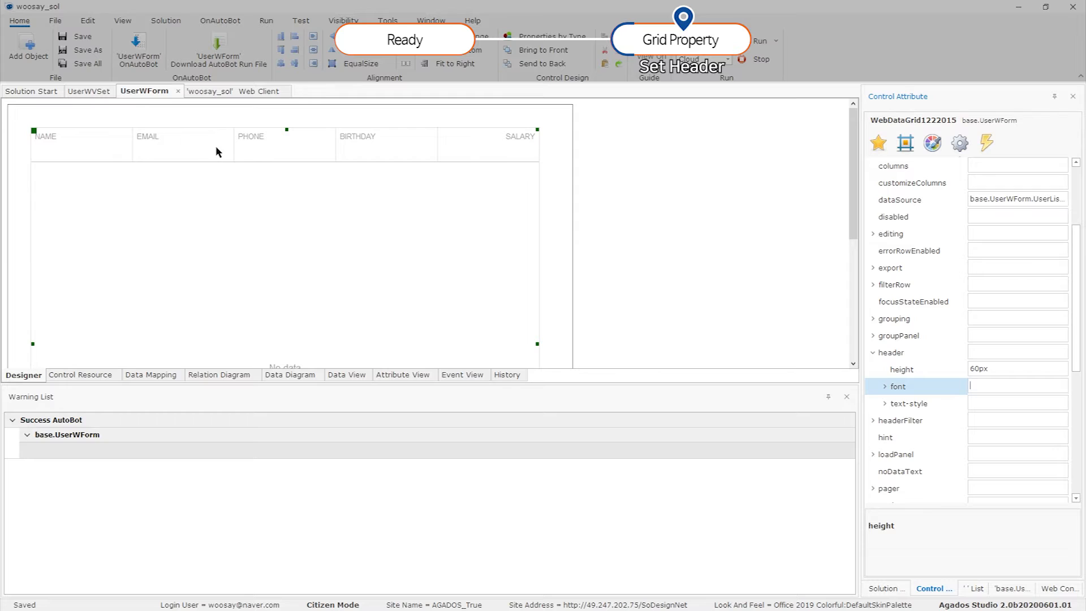
- Set the grid header's font-size to 18px and its font-weight to bold
{"action": "left_click", "coordinate": [885, 387]}
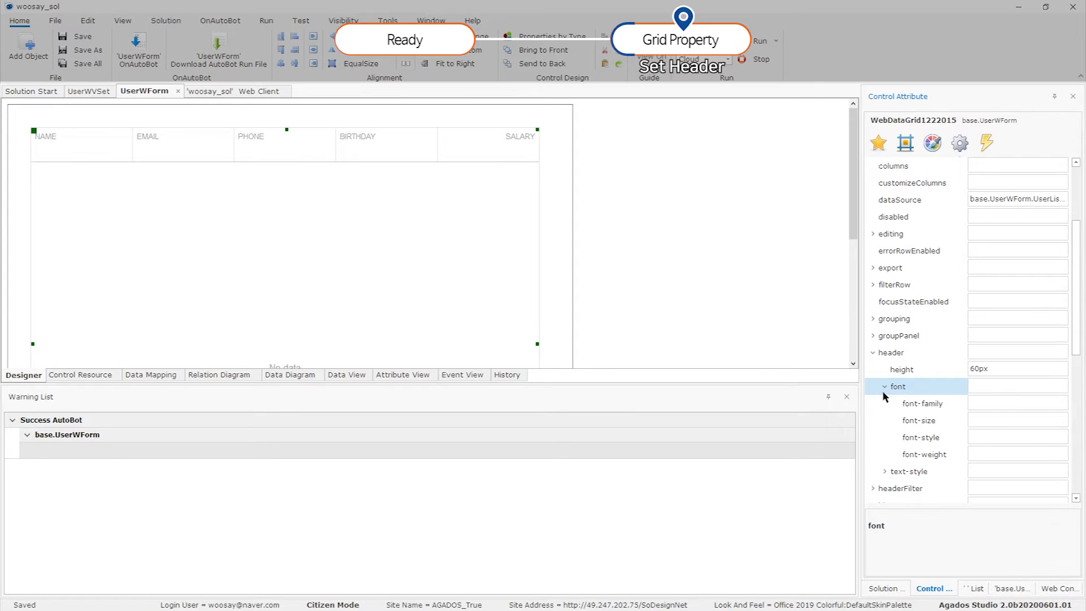
{"action": "left_click", "coordinate": [1026, 422]}
{"action": "type", "text": "18px"}
{"action": "key", "text": "Return"}
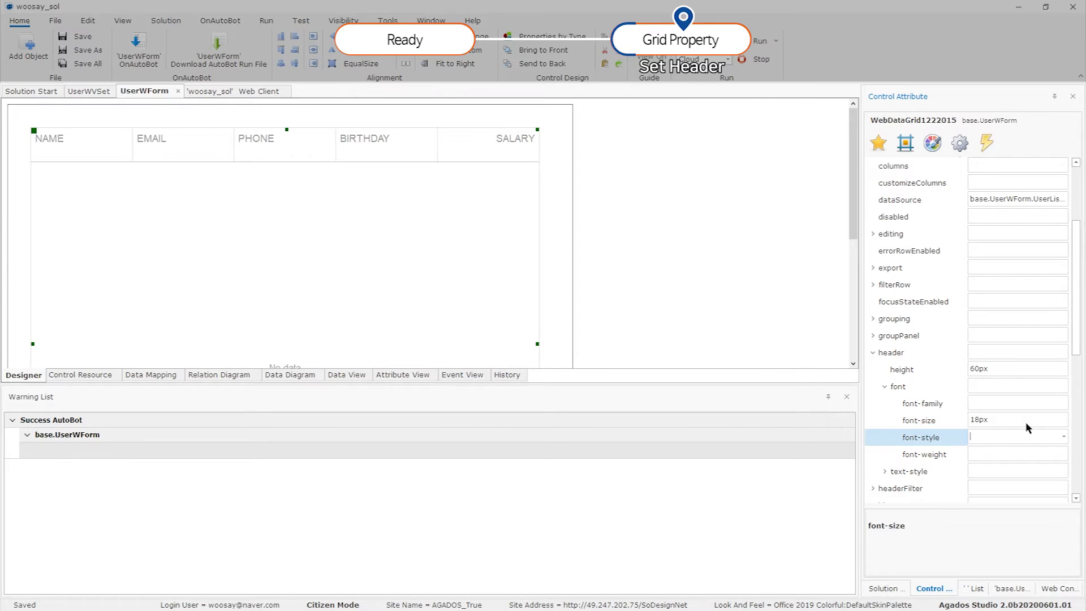
{"action": "left_click", "coordinate": [1055, 455]}
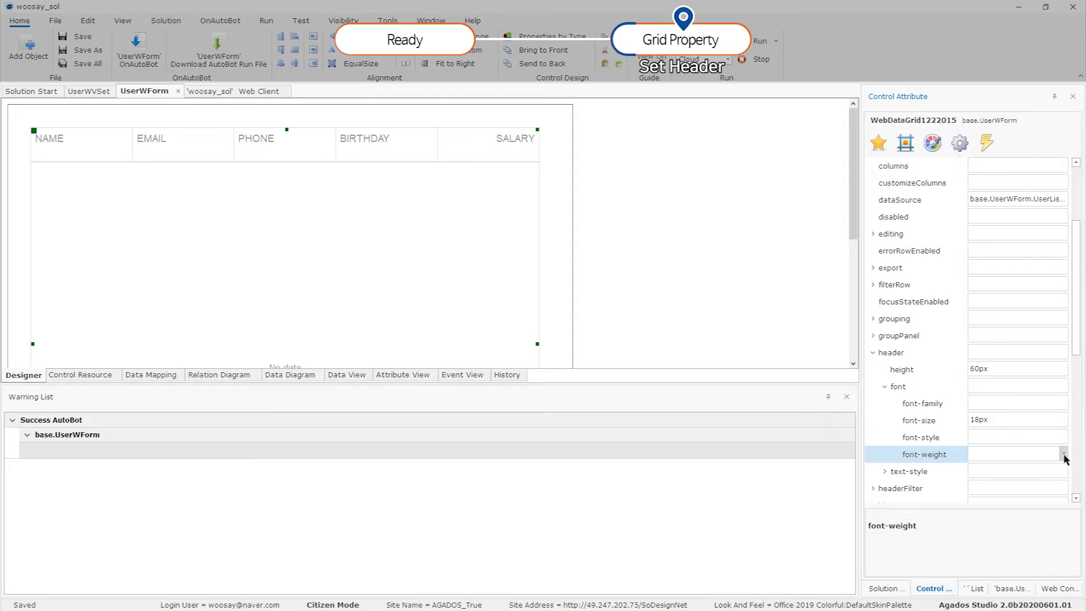
{"action": "left_click", "coordinate": [1063, 455]}
{"action": "left_click", "coordinate": [987, 396]}
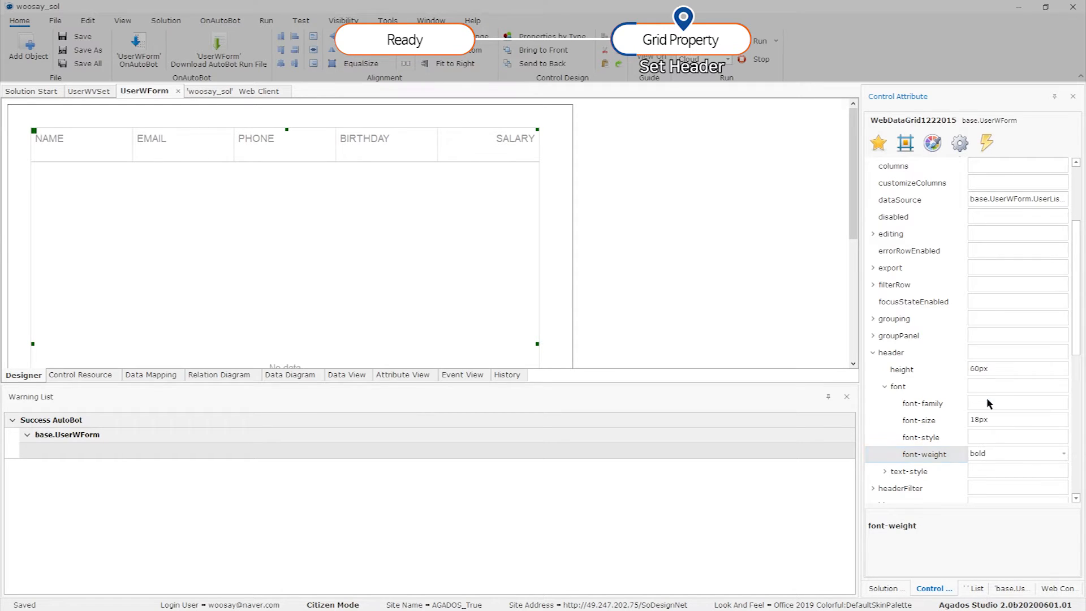
{"action": "key", "text": "Return"}
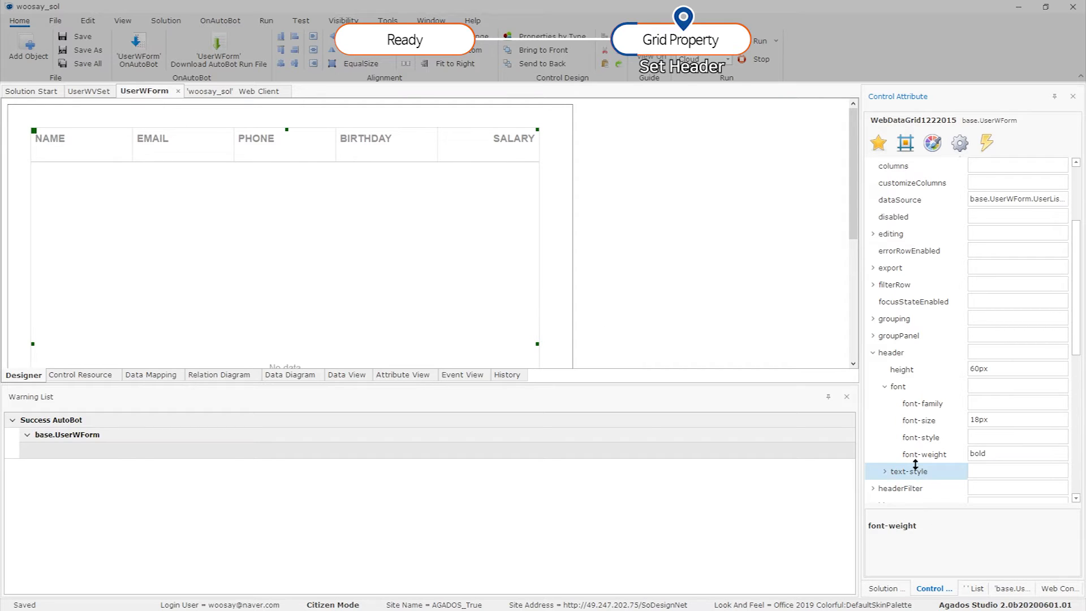
- Set the header's text-align to center and its vertical-align to middle
{"action": "scroll", "coordinate": [919, 447], "scroll_direction": "down", "scroll_amount": 3}
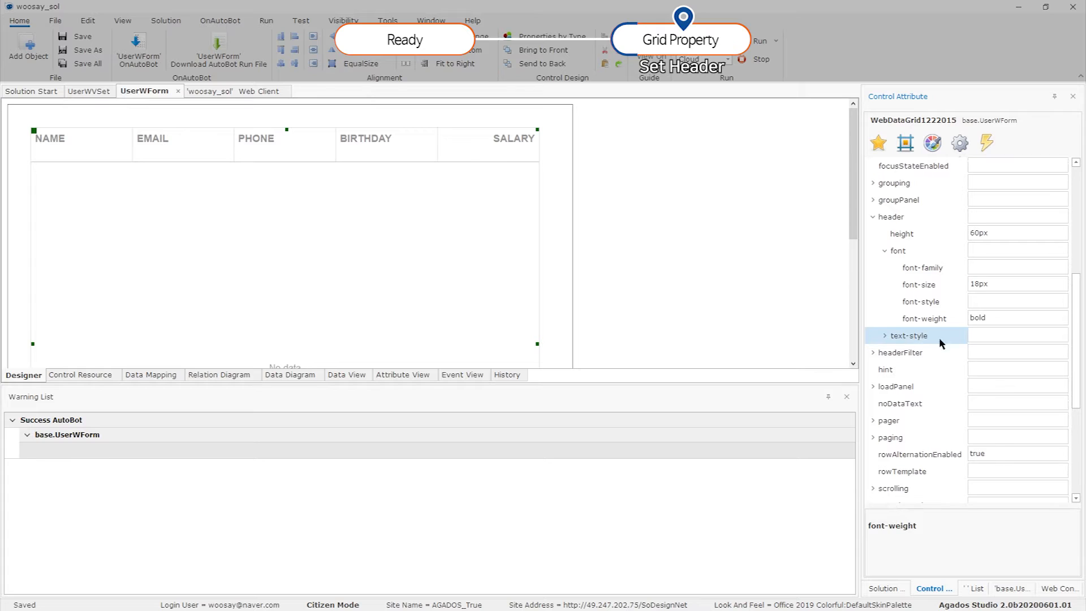
{"action": "left_click", "coordinate": [884, 337]}
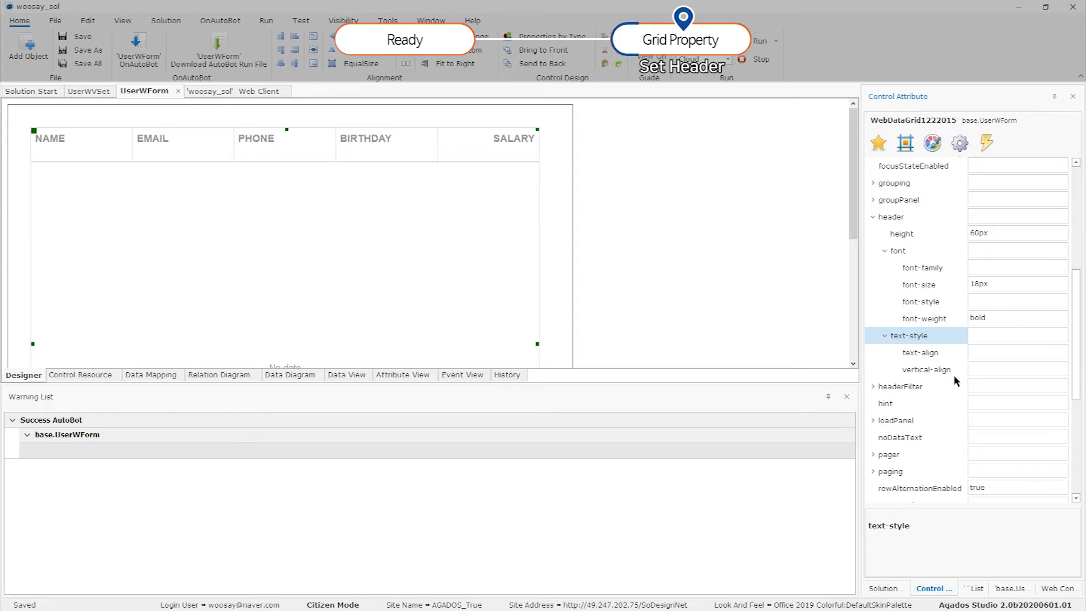
{"action": "left_click", "coordinate": [1052, 352]}
{"action": "left_click", "coordinate": [1062, 351]}
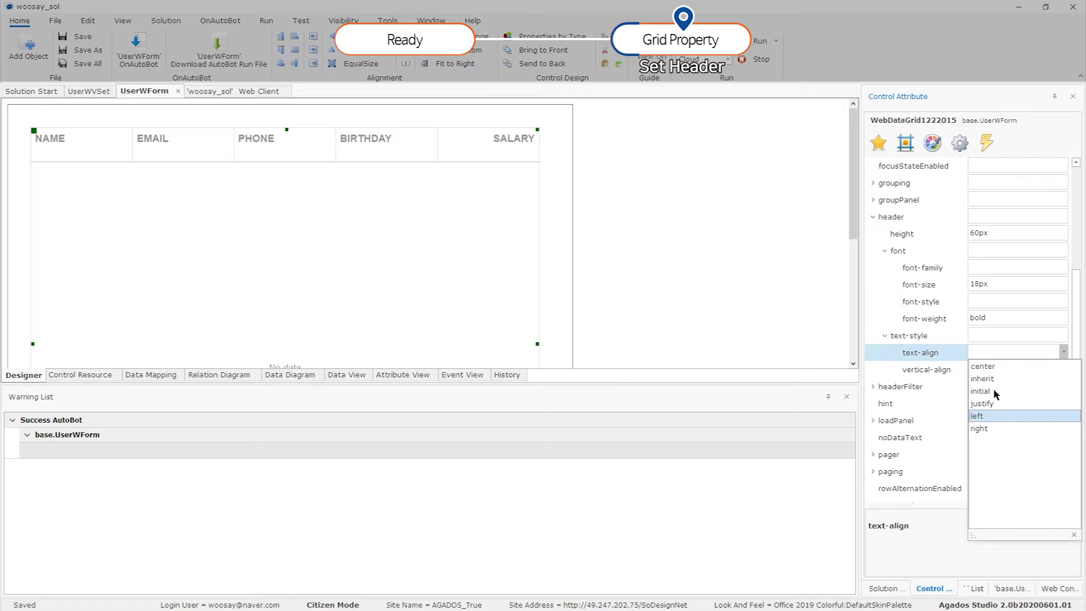
{"action": "left_click", "coordinate": [988, 366]}
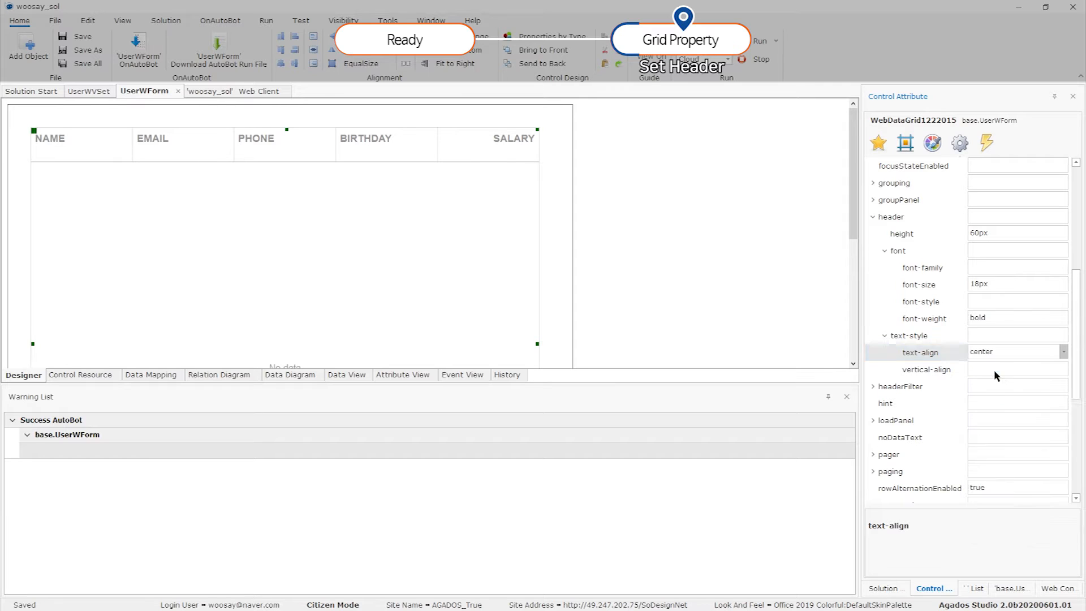
{"action": "left_click", "coordinate": [1049, 366]}
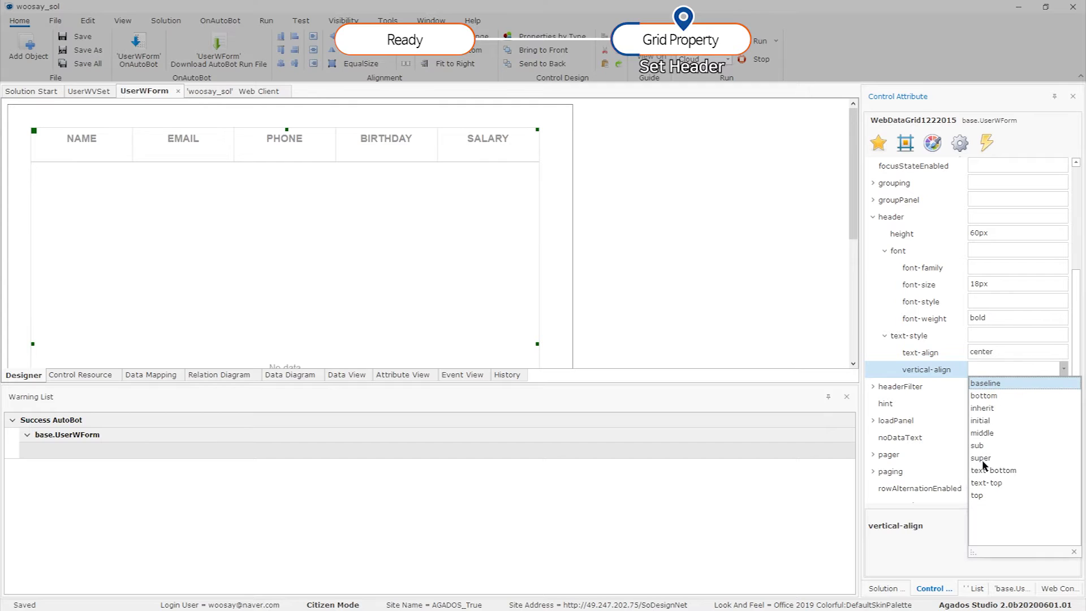
{"action": "left_click", "coordinate": [987, 432]}
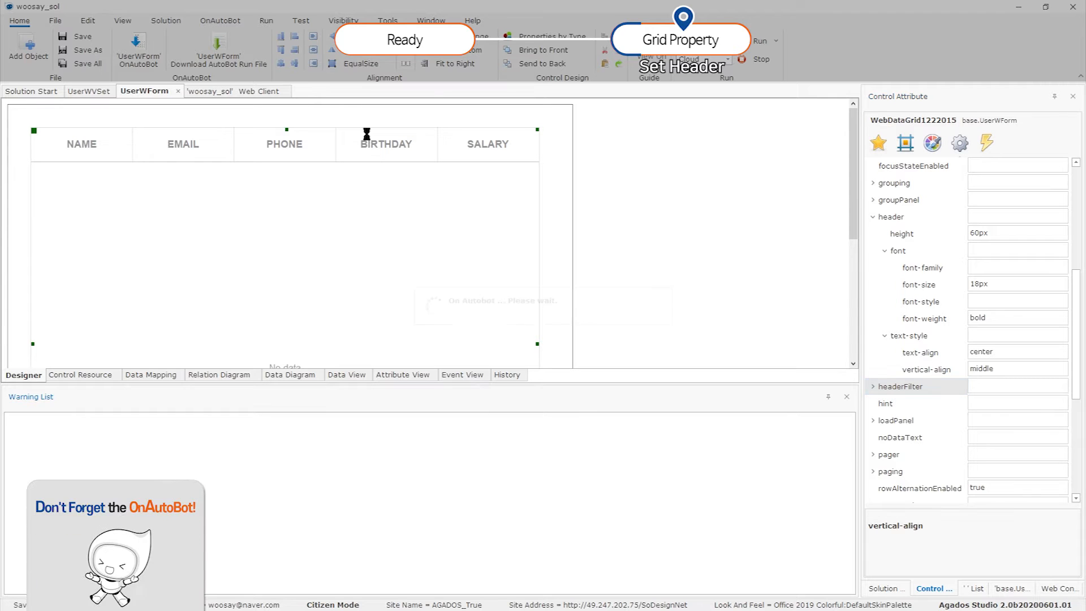
- View UserWForm in the browser to check the restyled grid header
{"action": "right_click", "coordinate": [152, 91]}
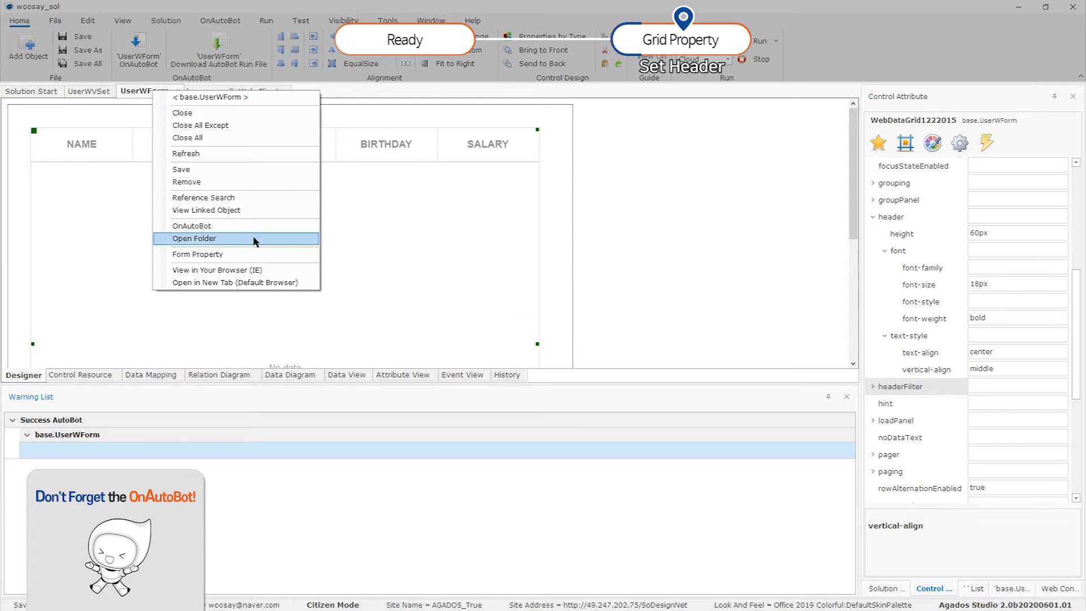
{"action": "left_click", "coordinate": [260, 270]}
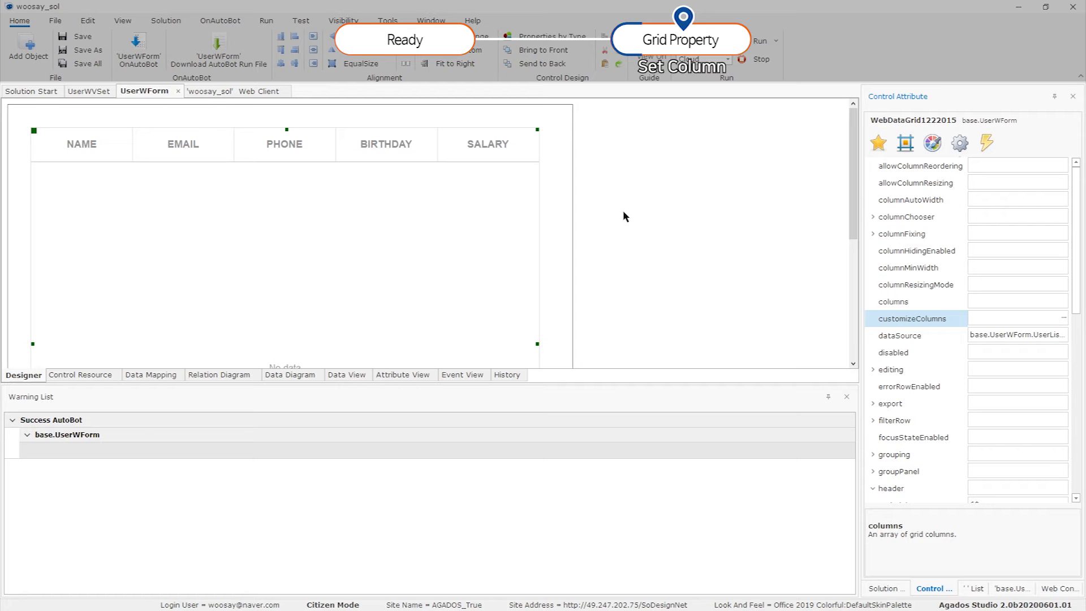
- In the grid's columns collection, set the NAME column's caption to Name
{"action": "left_click", "coordinate": [389, 254]}
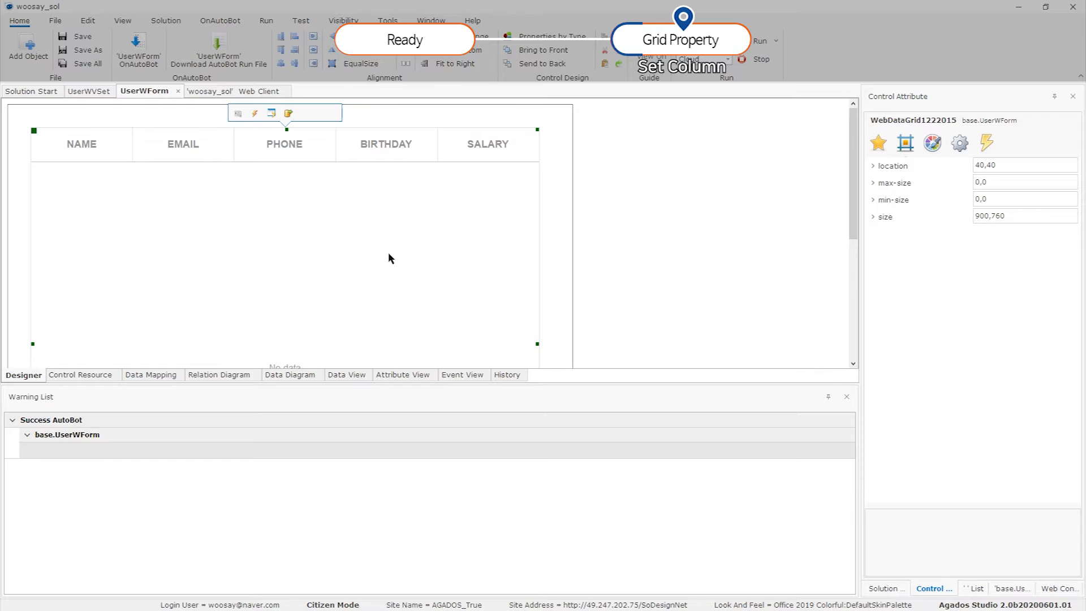
{"action": "left_click", "coordinate": [960, 147]}
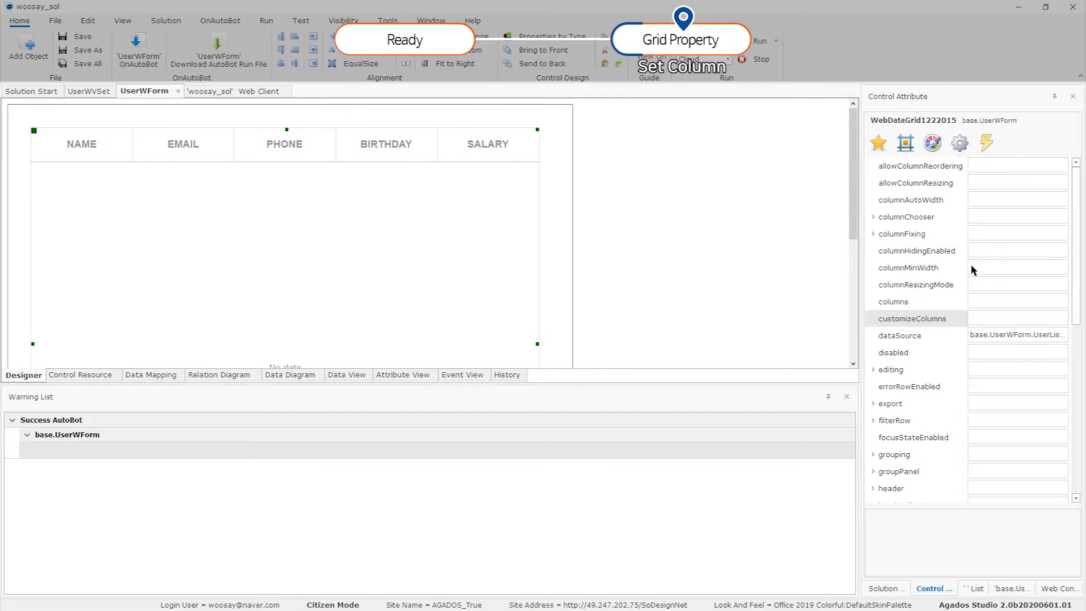
{"action": "left_click", "coordinate": [1059, 301]}
{"action": "left_click", "coordinate": [1062, 303]}
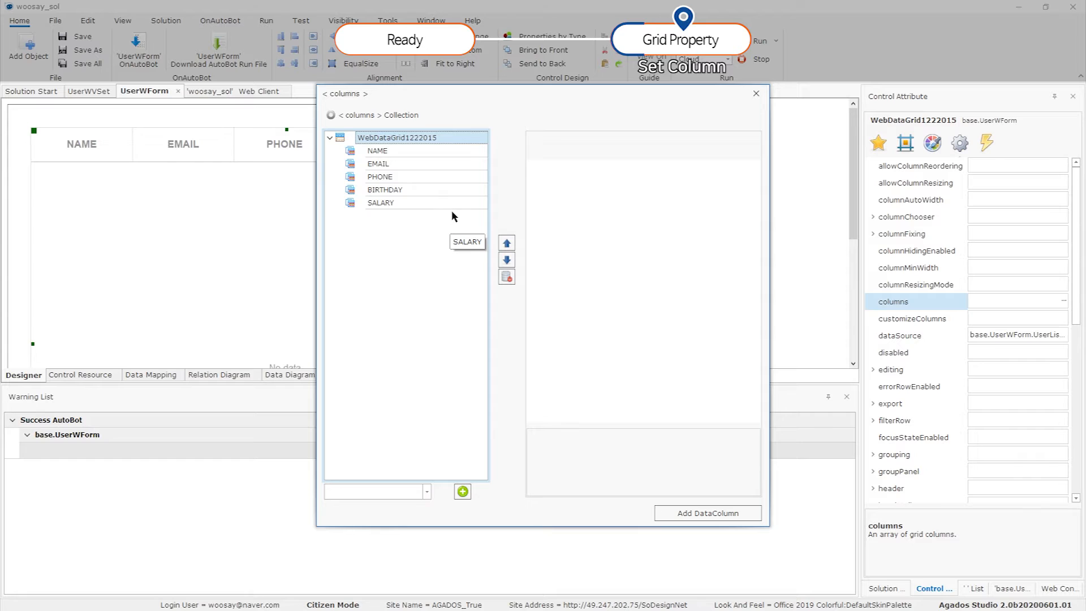
{"action": "left_click", "coordinate": [388, 150]}
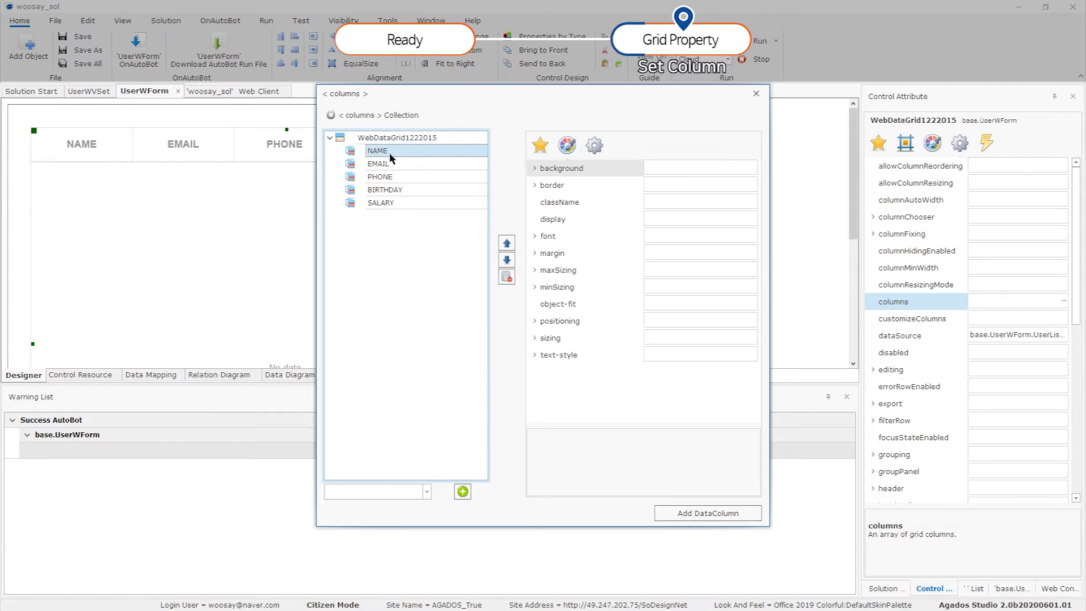
{"action": "left_click", "coordinate": [592, 147]}
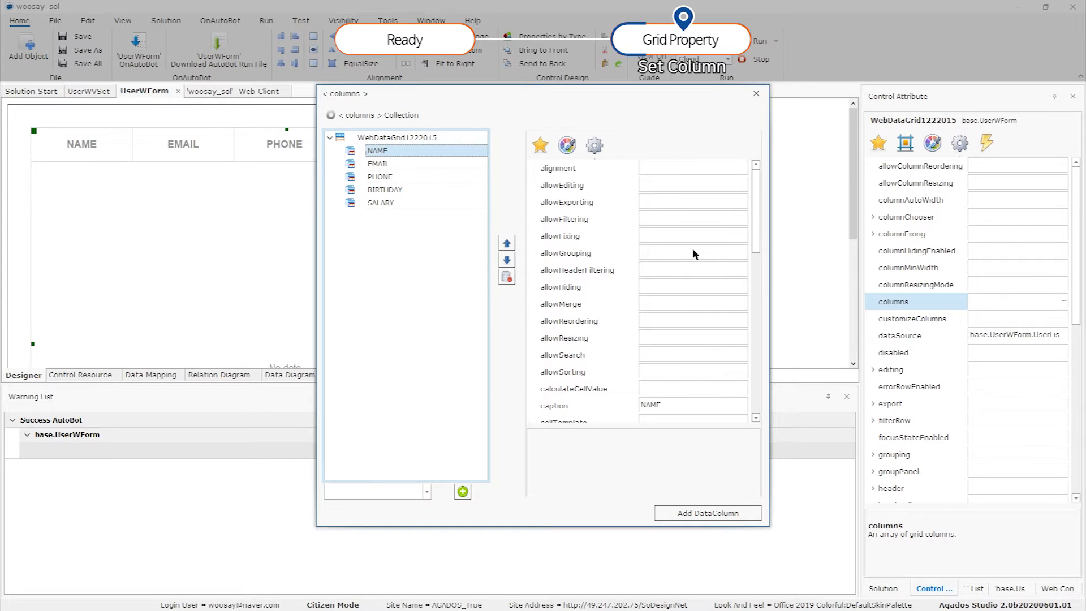
{"action": "scroll", "coordinate": [695, 260], "scroll_direction": "down", "scroll_amount": 2}
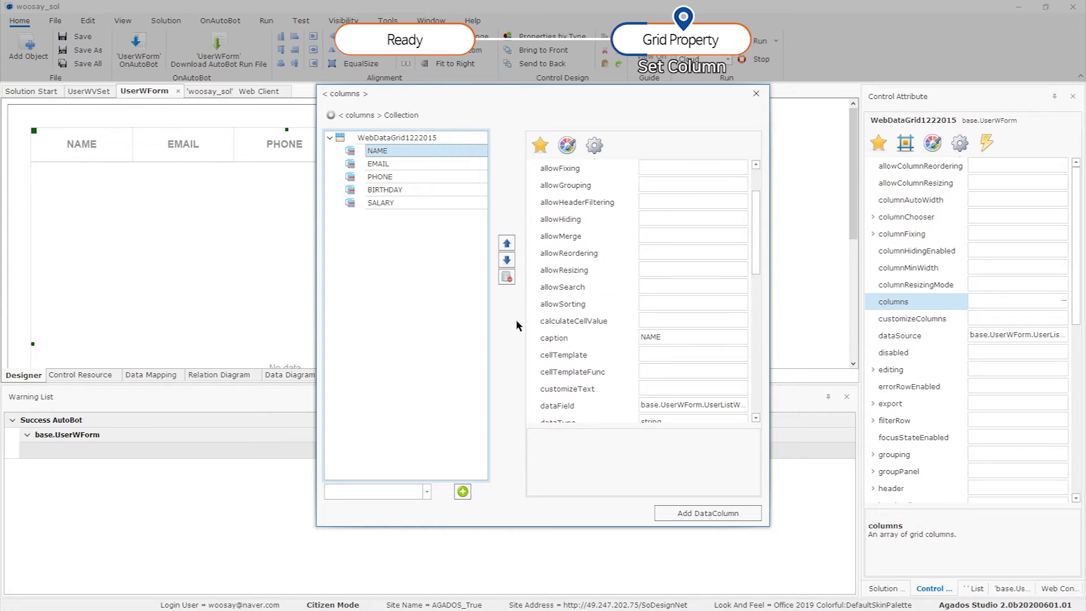
{"action": "left_click", "coordinate": [671, 338]}
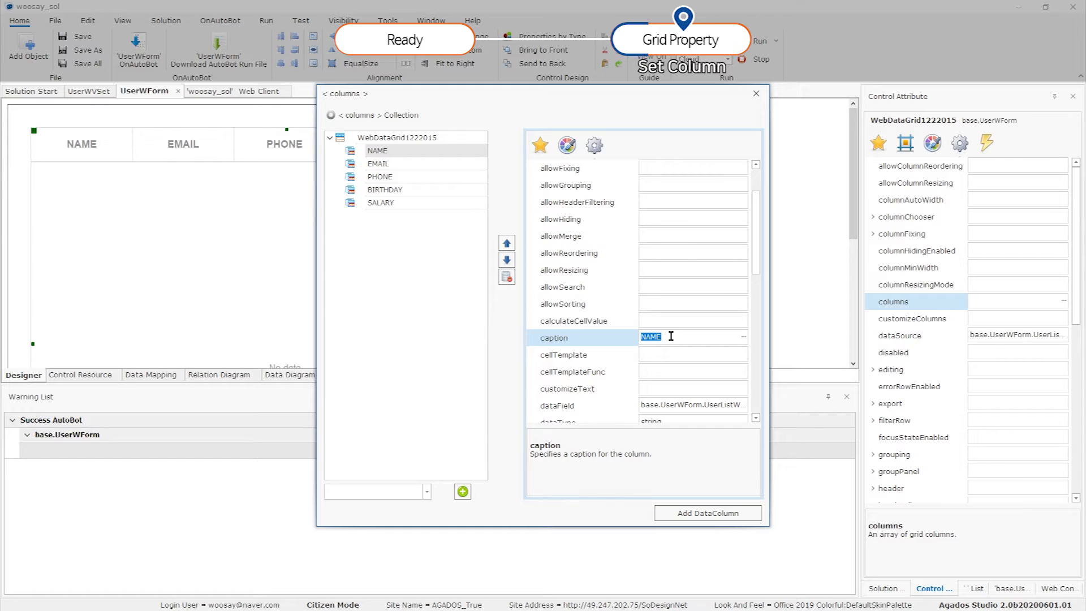
{"action": "key", "text": "BackSpace"}
{"action": "type", "text": "Name"}
{"action": "key", "text": "Tab"}
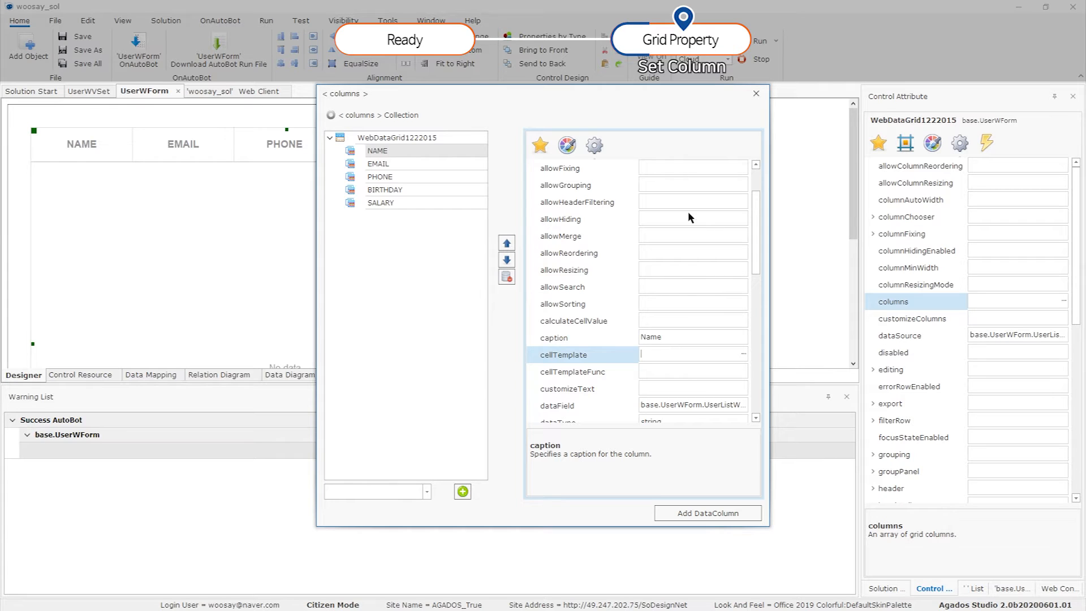
{"action": "left_click", "coordinate": [758, 92]}
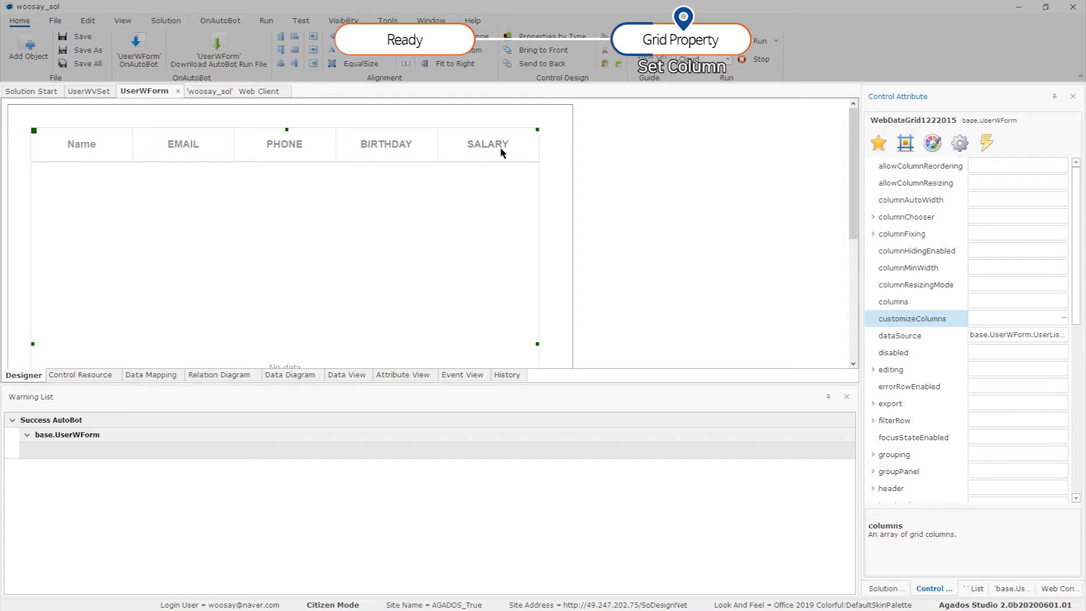
- In the grid's columns collection, set the SALARY column's format to currency
{"action": "left_click", "coordinate": [1064, 302]}
{"action": "left_click", "coordinate": [1063, 301]}
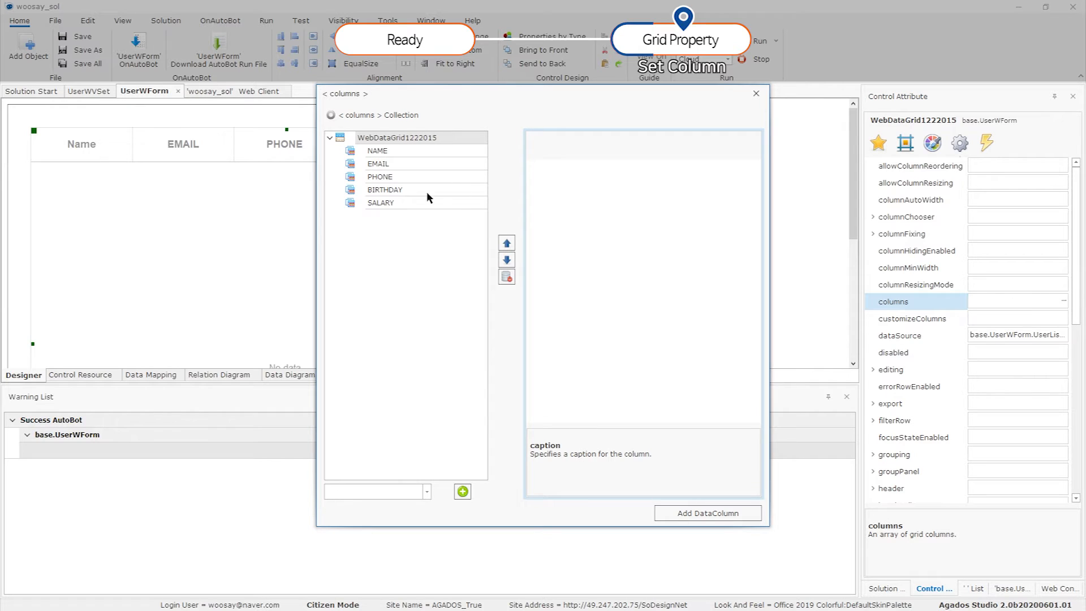
{"action": "left_click", "coordinate": [398, 204]}
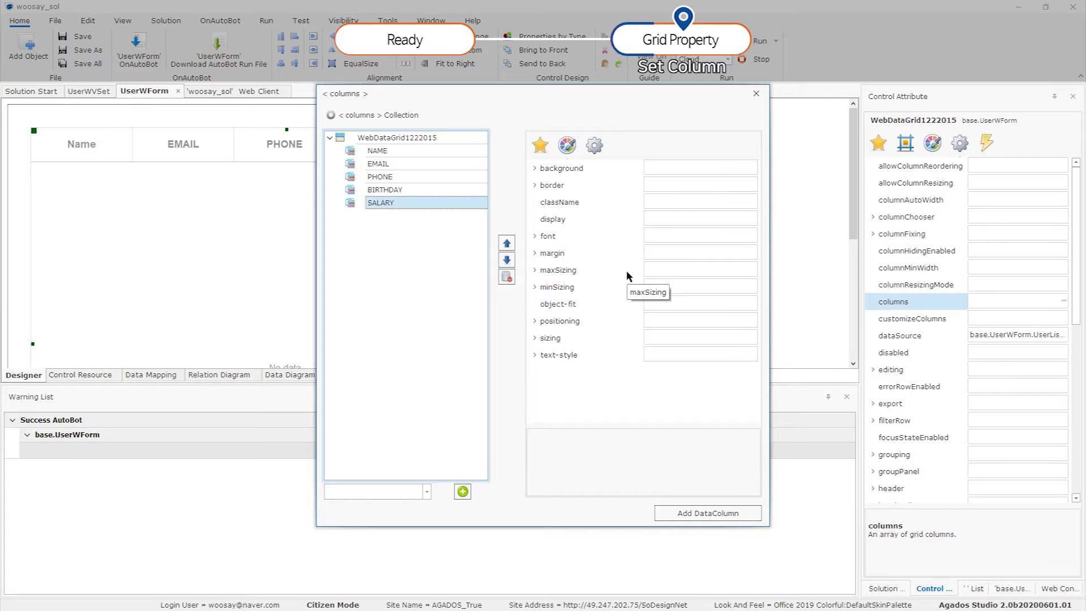
{"action": "left_click", "coordinate": [599, 149]}
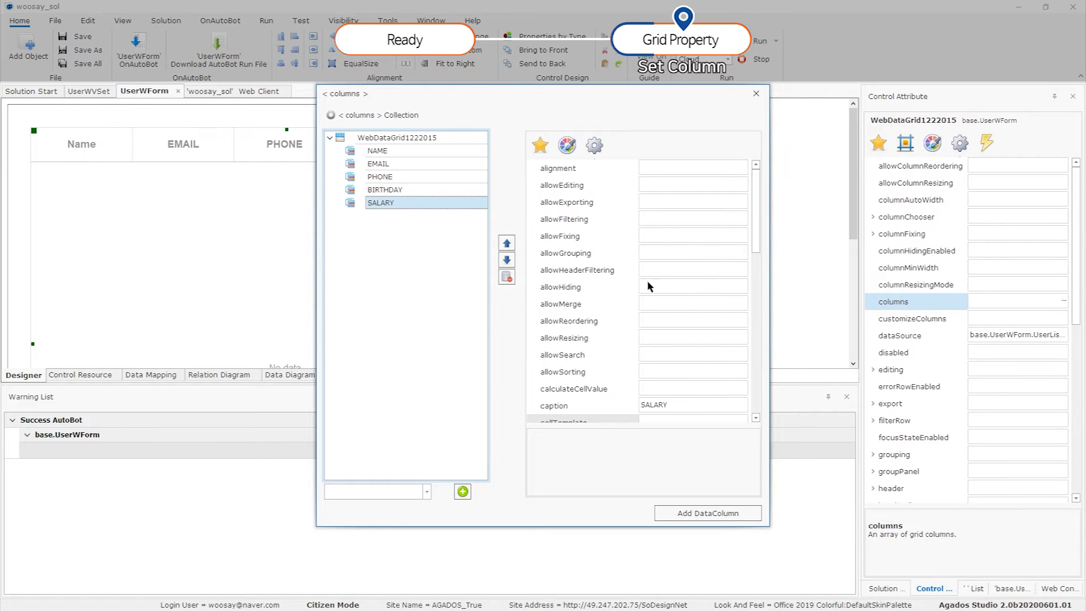
{"action": "scroll", "coordinate": [671, 351], "scroll_direction": "down", "scroll_amount": 8}
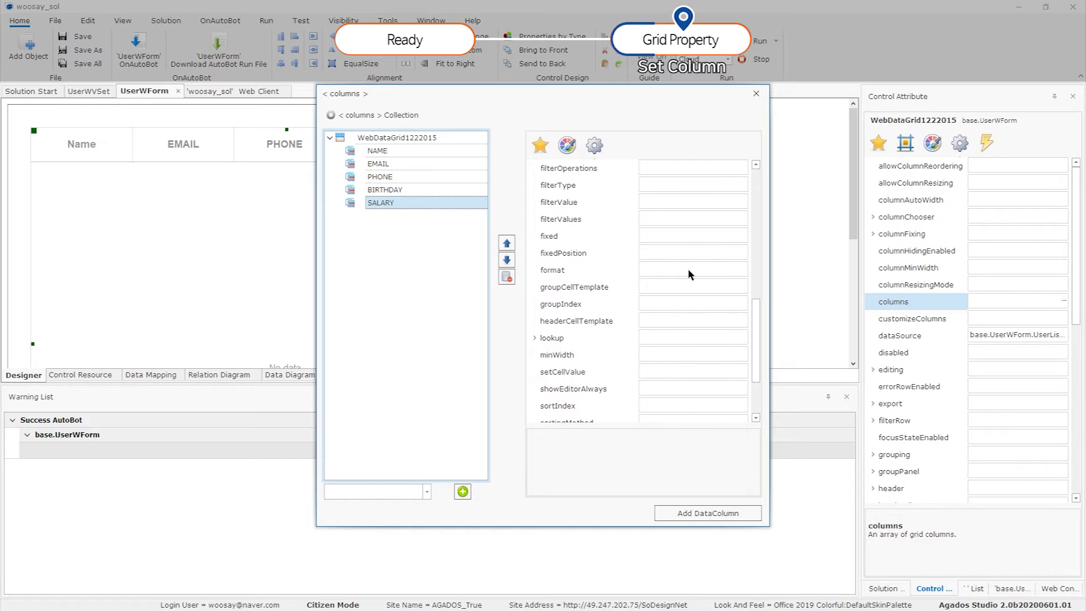
{"action": "left_click", "coordinate": [688, 268]}
{"action": "left_click", "coordinate": [740, 270]}
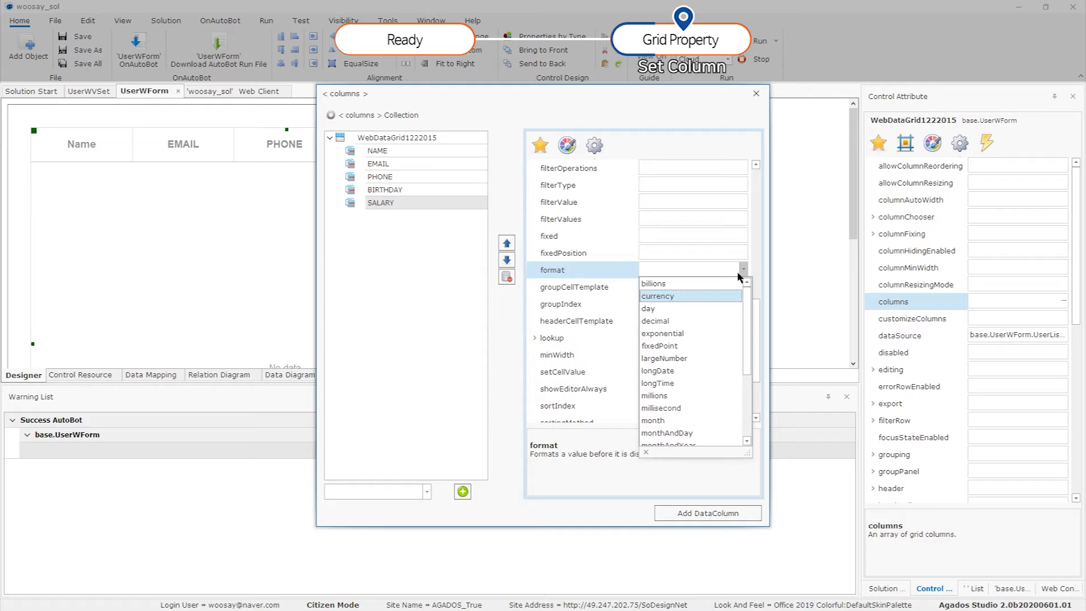
{"action": "left_click", "coordinate": [688, 297]}
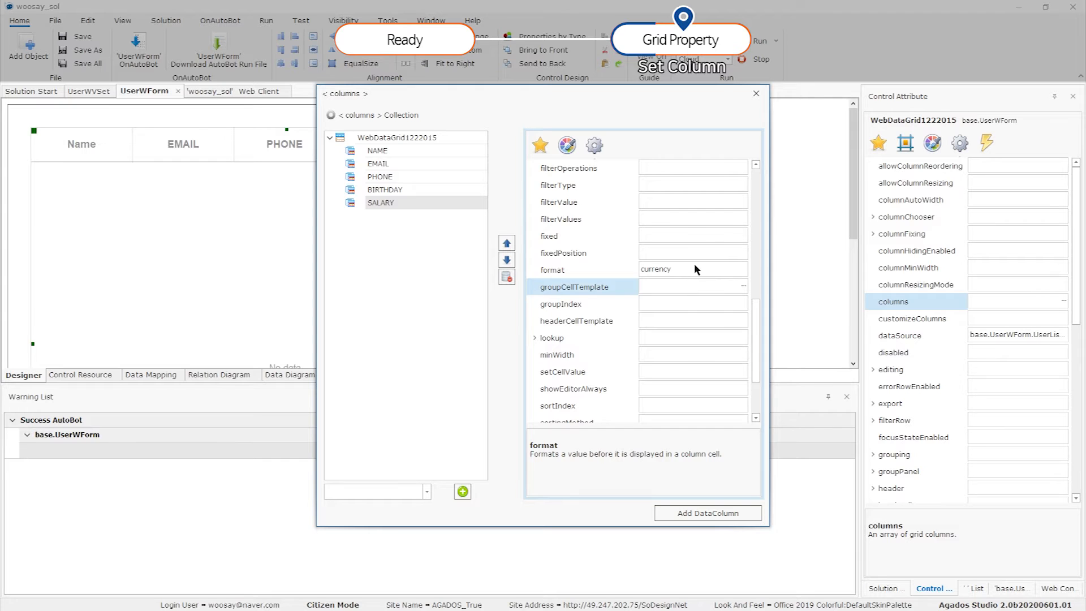
- Review the dataType options of the SALARY column without changing the type, and close the columns collection
{"action": "scroll", "coordinate": [694, 263], "scroll_direction": "up", "scroll_amount": 6}
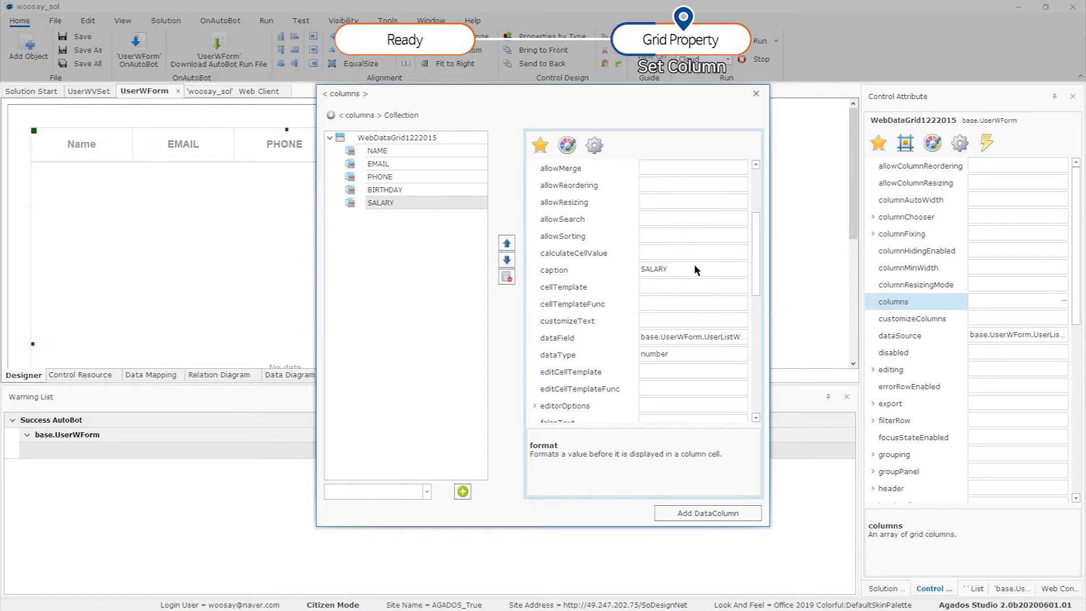
{"action": "scroll", "coordinate": [634, 377], "scroll_direction": "down", "scroll_amount": 4}
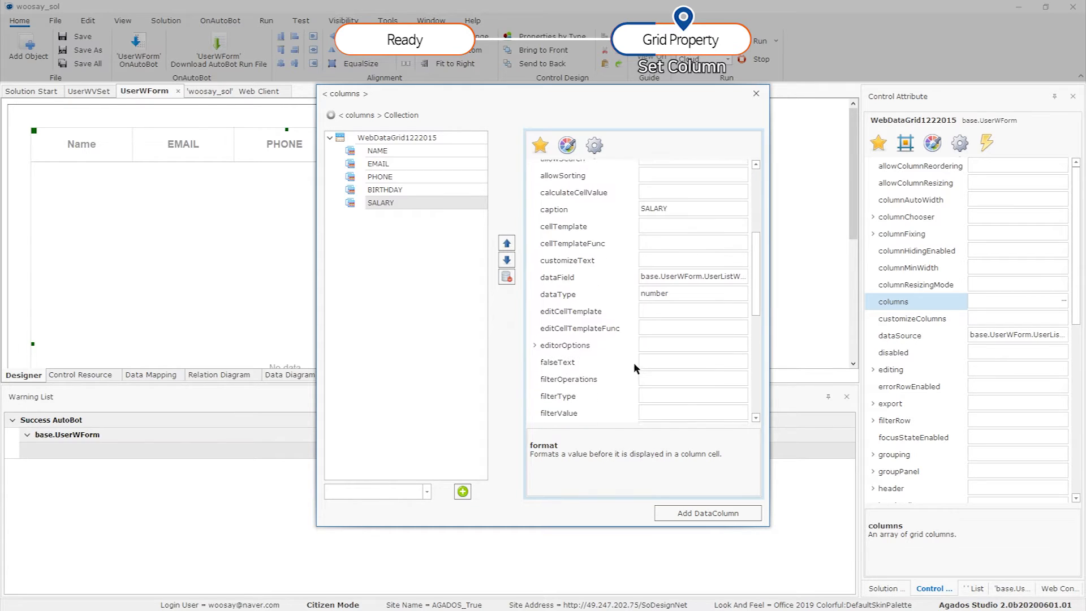
{"action": "left_click", "coordinate": [669, 286]}
{"action": "left_click", "coordinate": [742, 287]}
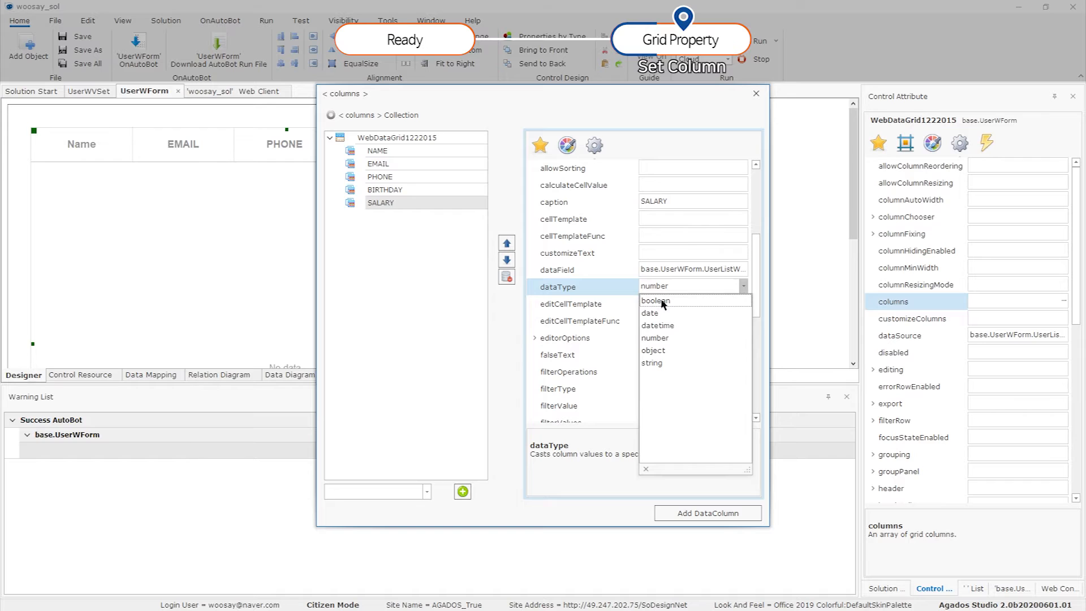
{"action": "left_click", "coordinate": [642, 287]}
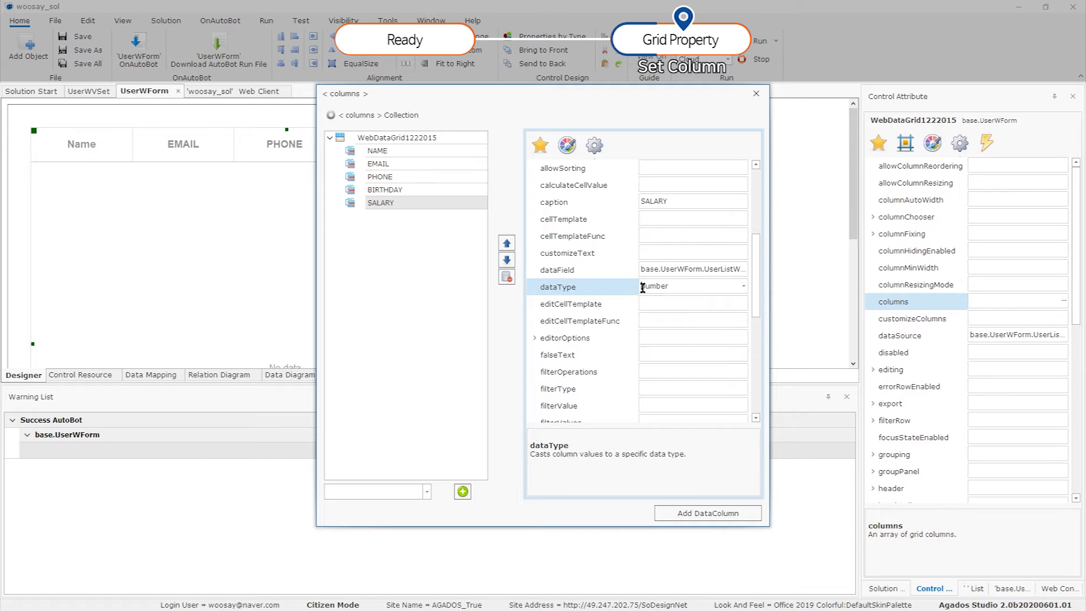
{"action": "left_click", "coordinate": [756, 93]}
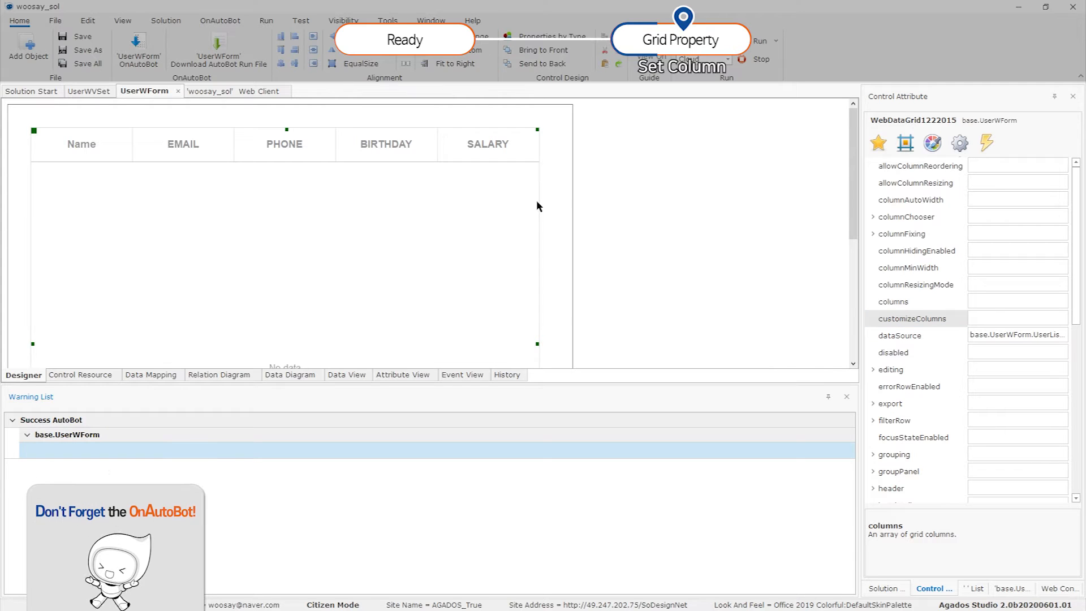
- View UserWForm in the browser to check the NAME caption and SALARY format, and close the Warning List
{"action": "right_click", "coordinate": [154, 93]}
{"action": "left_click", "coordinate": [224, 274]}
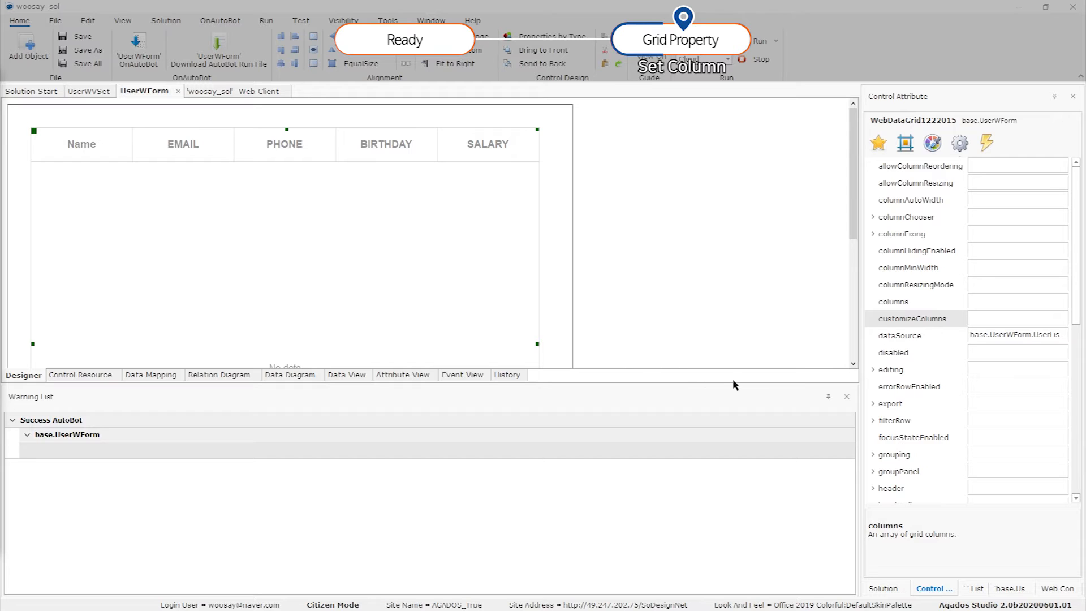
{"action": "left_click", "coordinate": [847, 396]}
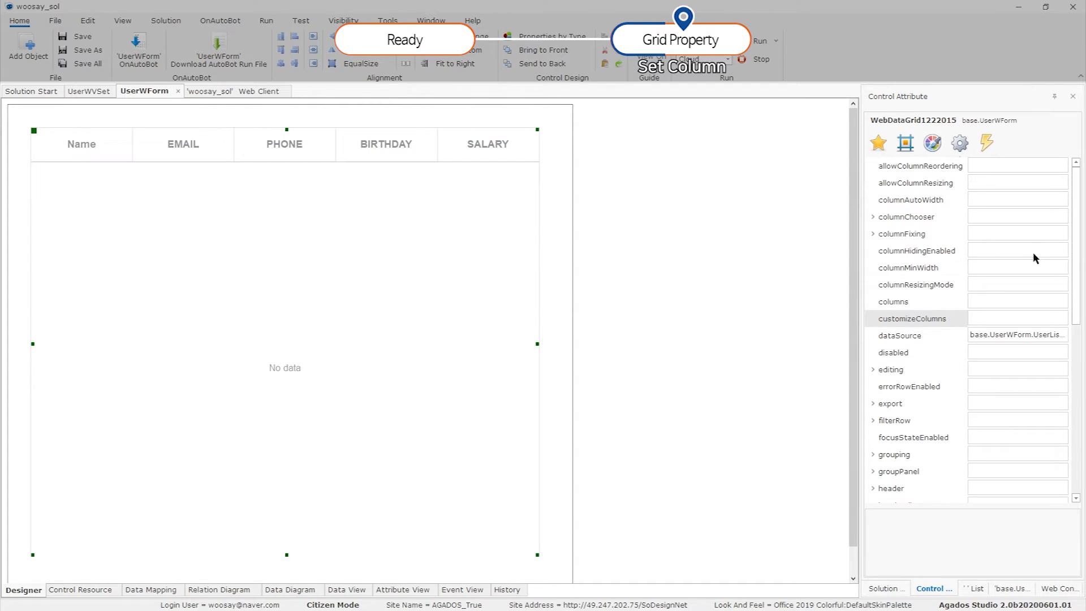
- Set the EMAIL column's width to 300 in the grid's columns collection and view UserWForm in the browser
{"action": "left_click", "coordinate": [1057, 295]}
{"action": "left_click", "coordinate": [1063, 300]}
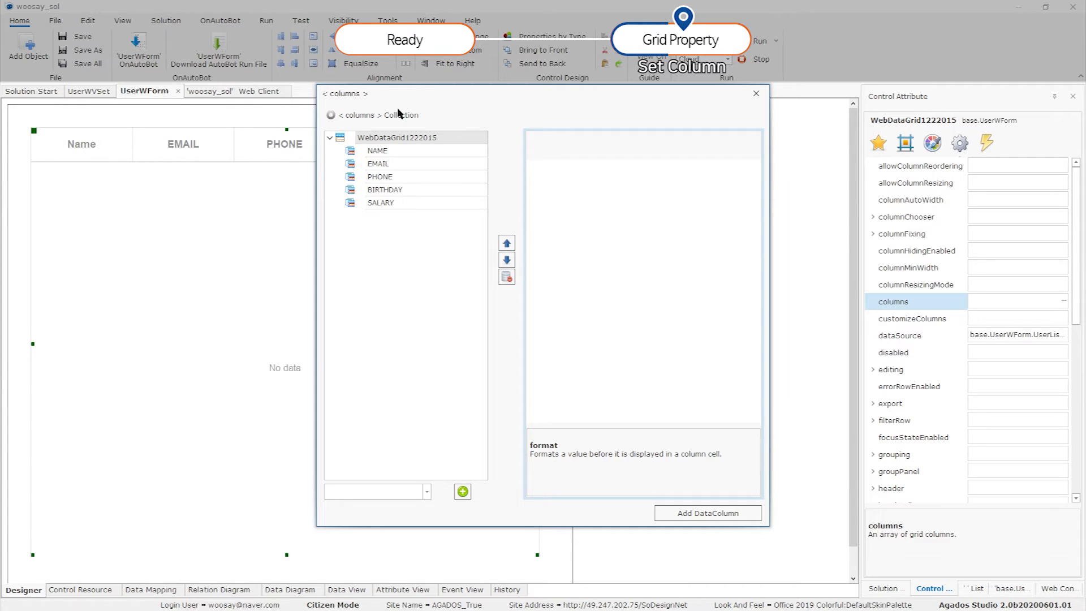
{"action": "left_click_drag", "start_coordinate": [411, 94], "coordinate": [463, 110]}
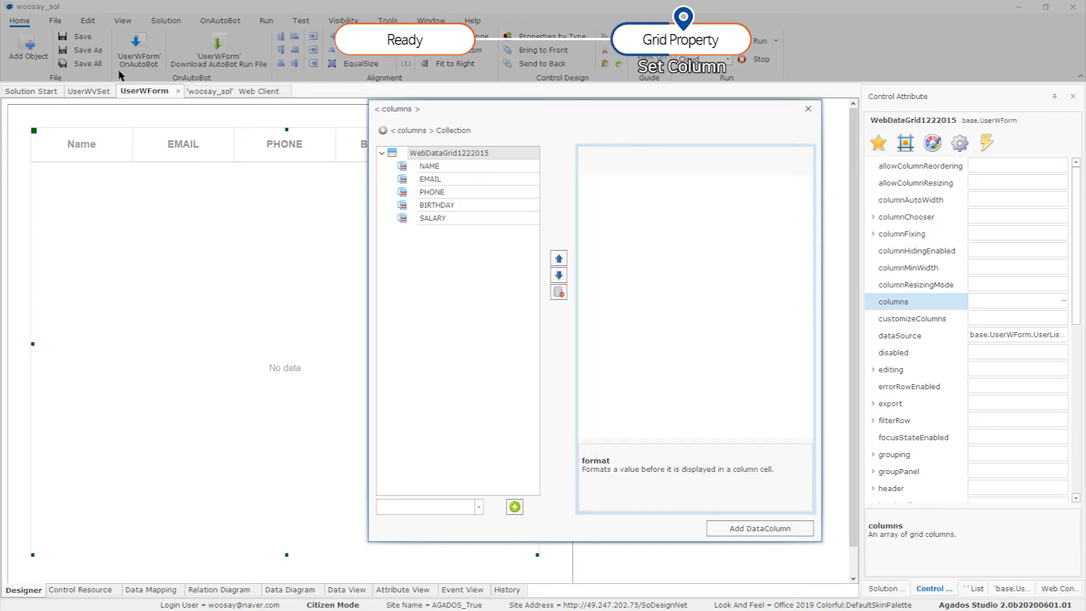
{"action": "left_click", "coordinate": [436, 182]}
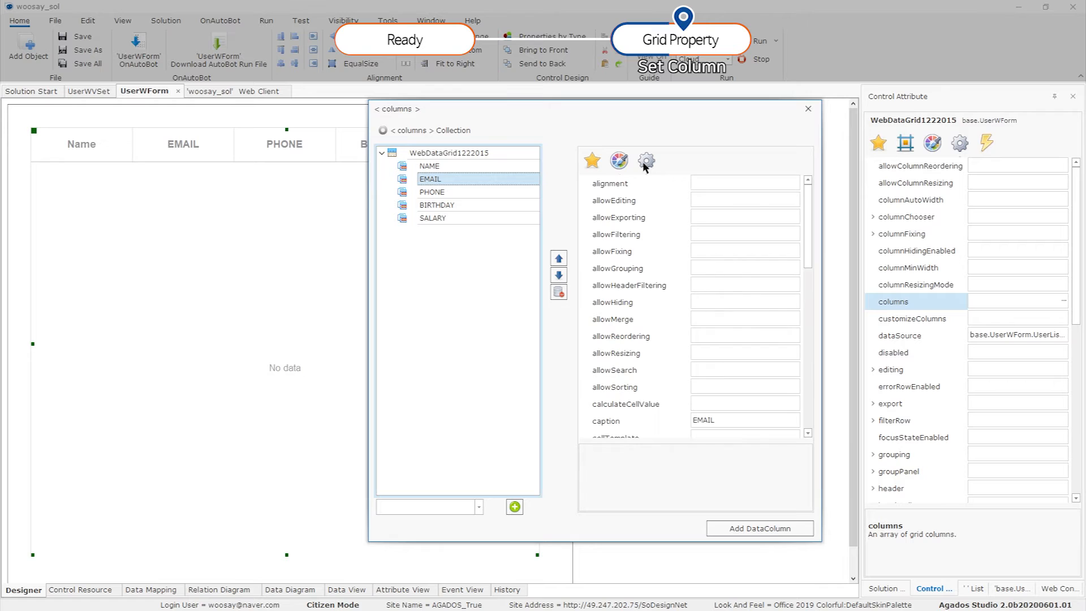
{"action": "scroll", "coordinate": [745, 343], "scroll_direction": "down", "scroll_amount": 2}
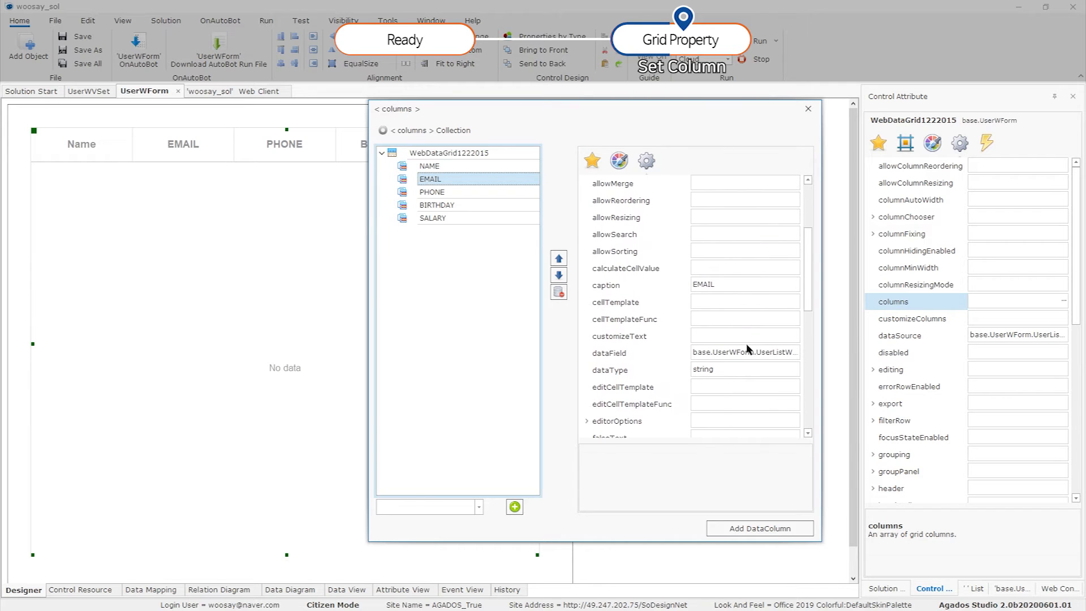
{"action": "scroll", "coordinate": [746, 345], "scroll_direction": "down", "scroll_amount": 6}
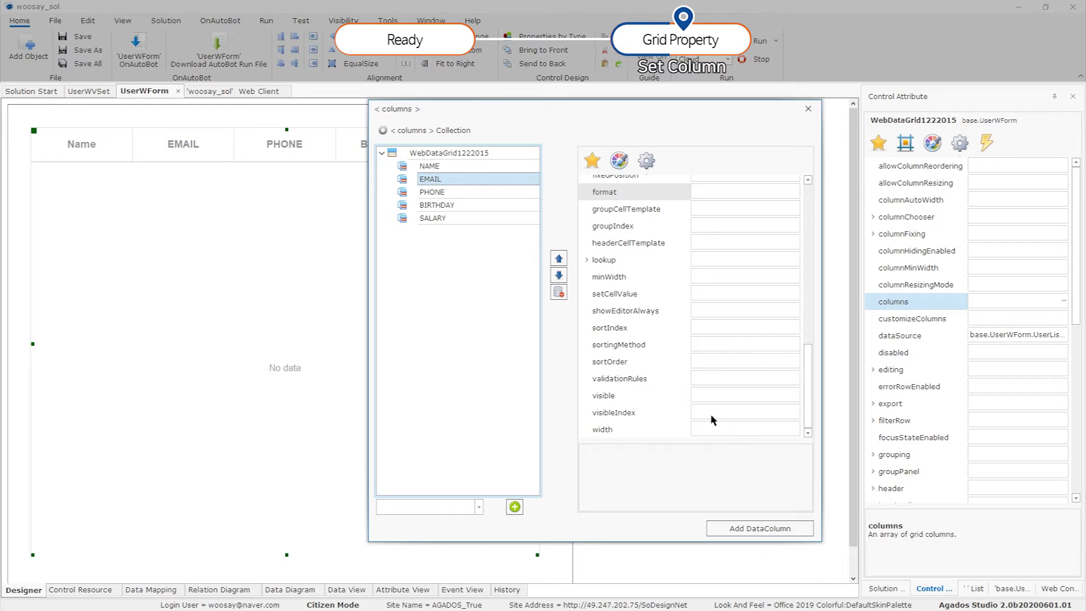
{"action": "left_click", "coordinate": [751, 428]}
{"action": "type", "text": "300"}
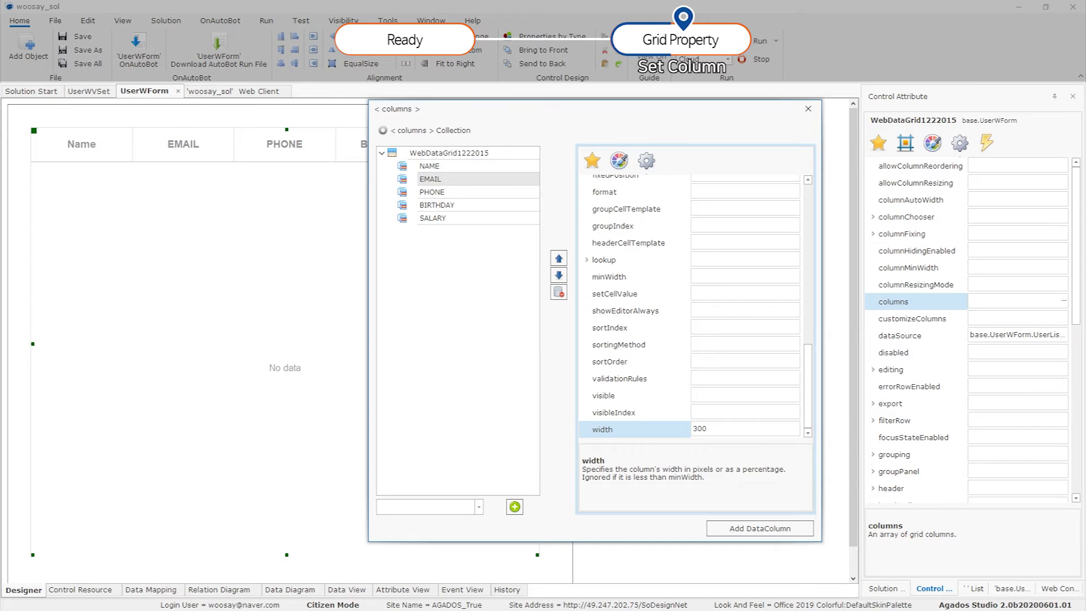
{"action": "key", "text": "Return"}
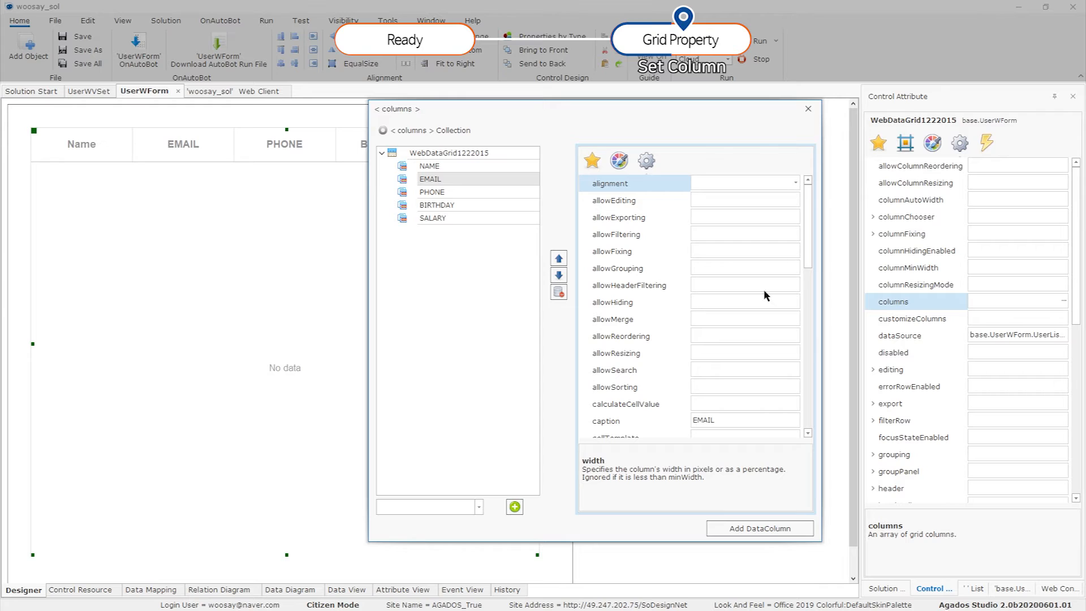
{"action": "left_click", "coordinate": [808, 109]}
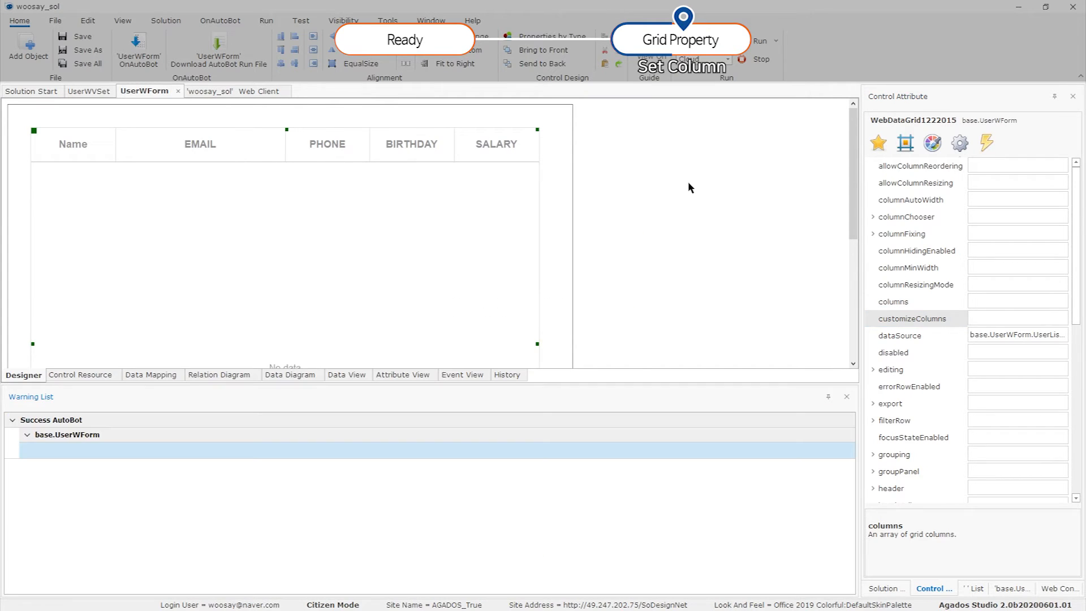
{"action": "right_click", "coordinate": [151, 91]}
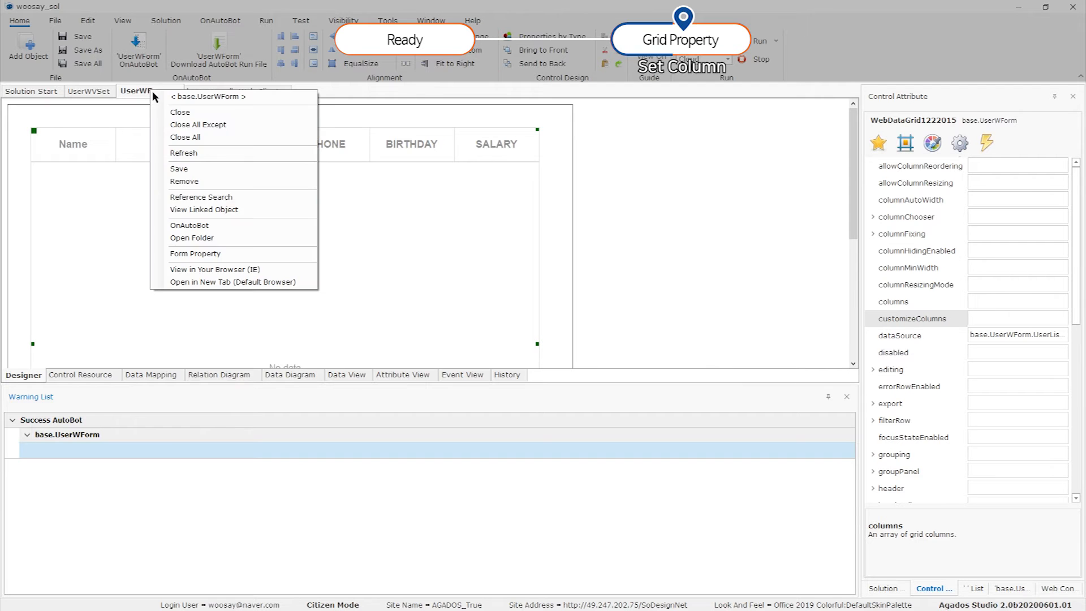
{"action": "left_click", "coordinate": [254, 274]}
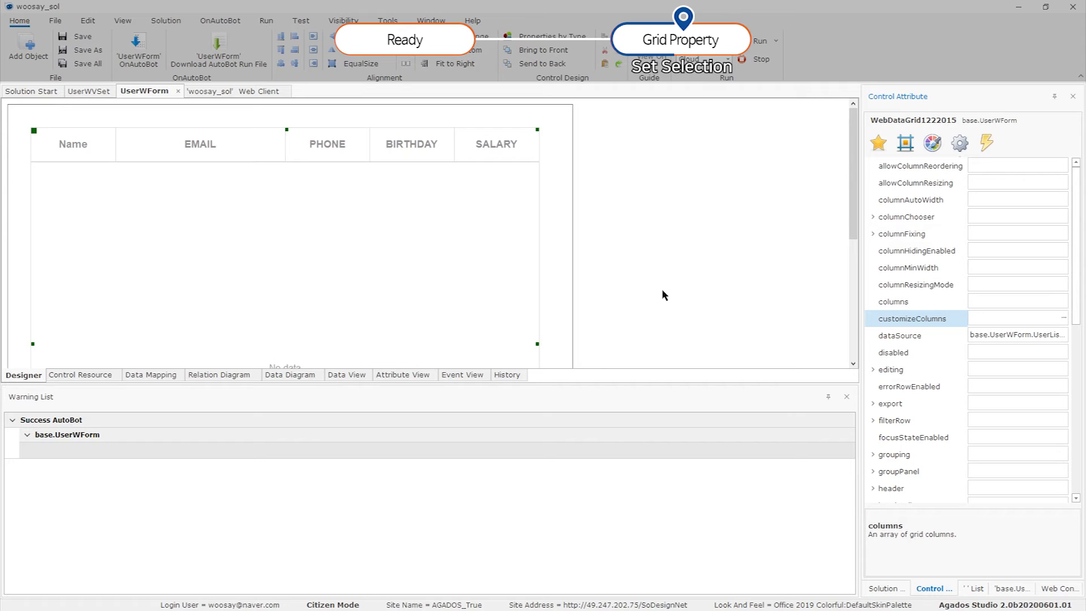
- Expand the grid's selection property and review the options of its mode without choosing one
{"action": "left_click", "coordinate": [469, 249]}
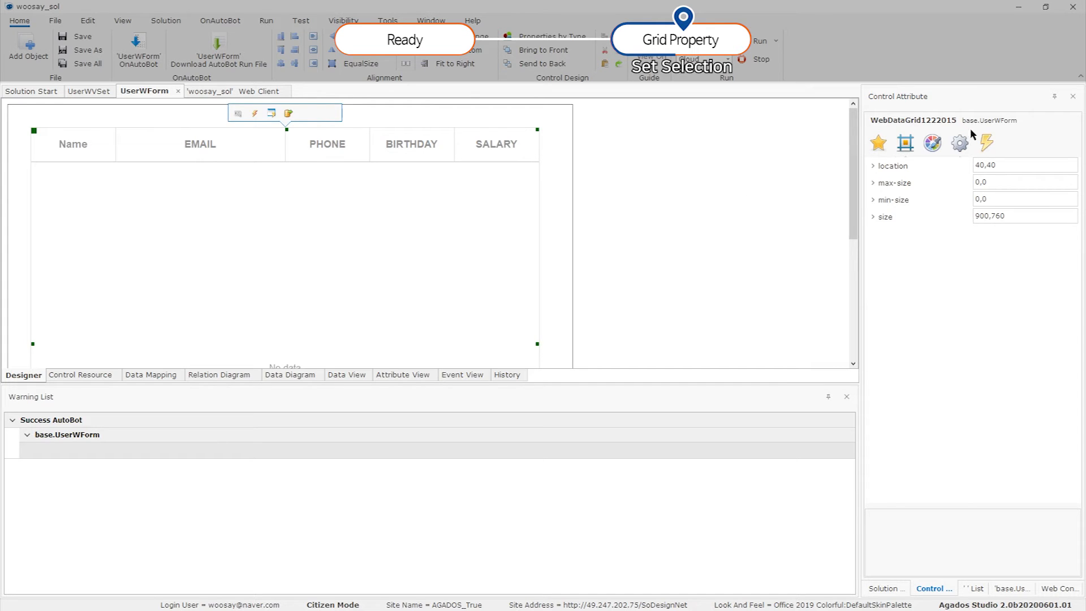
{"action": "left_click", "coordinate": [959, 143]}
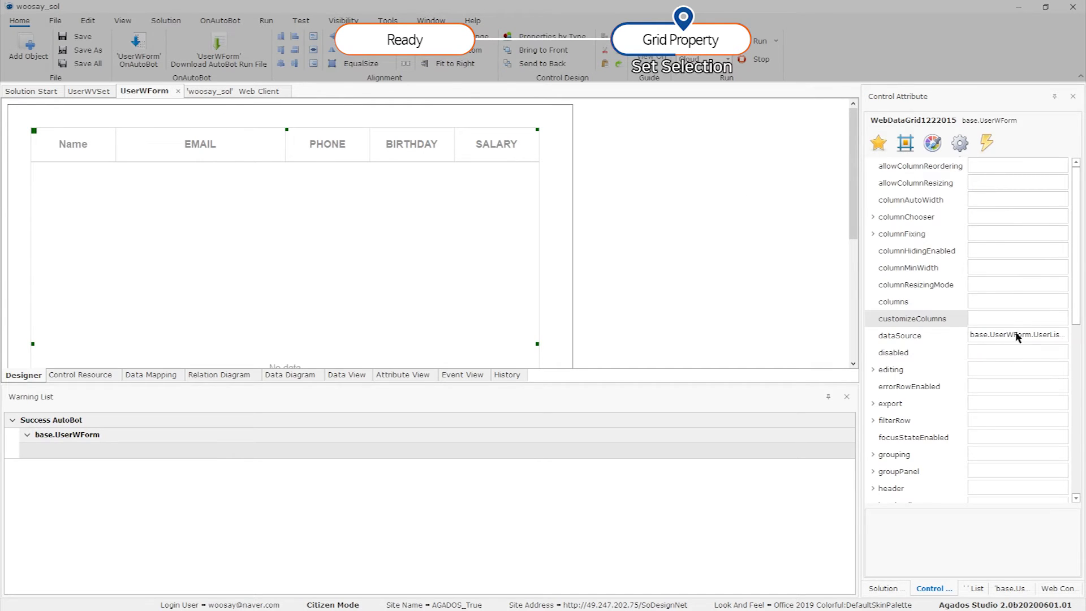
{"action": "scroll", "coordinate": [1015, 333], "scroll_direction": "down", "scroll_amount": 6}
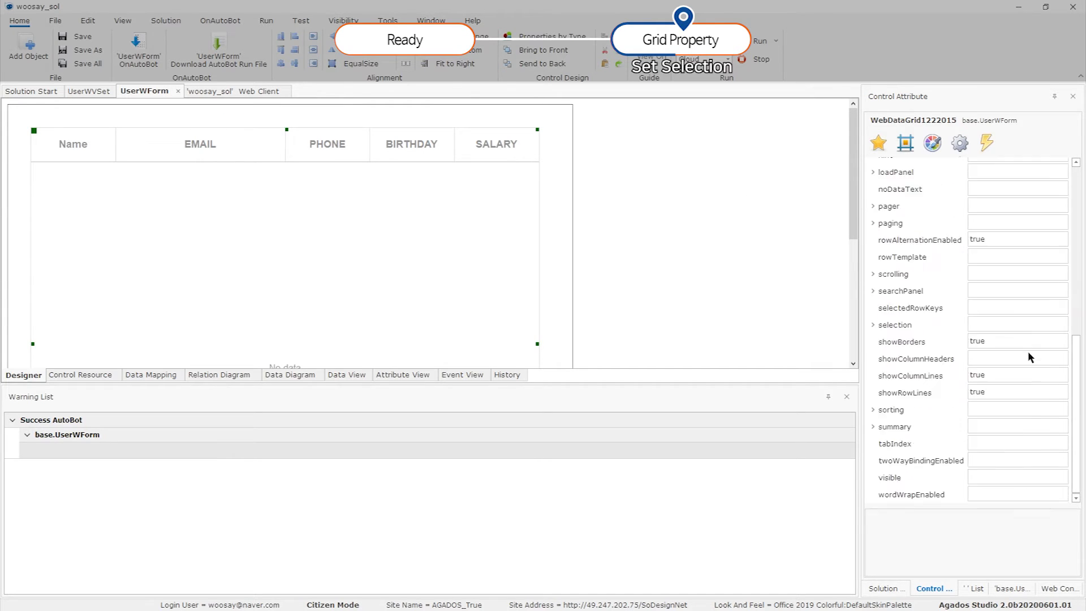
{"action": "left_click", "coordinate": [873, 327]}
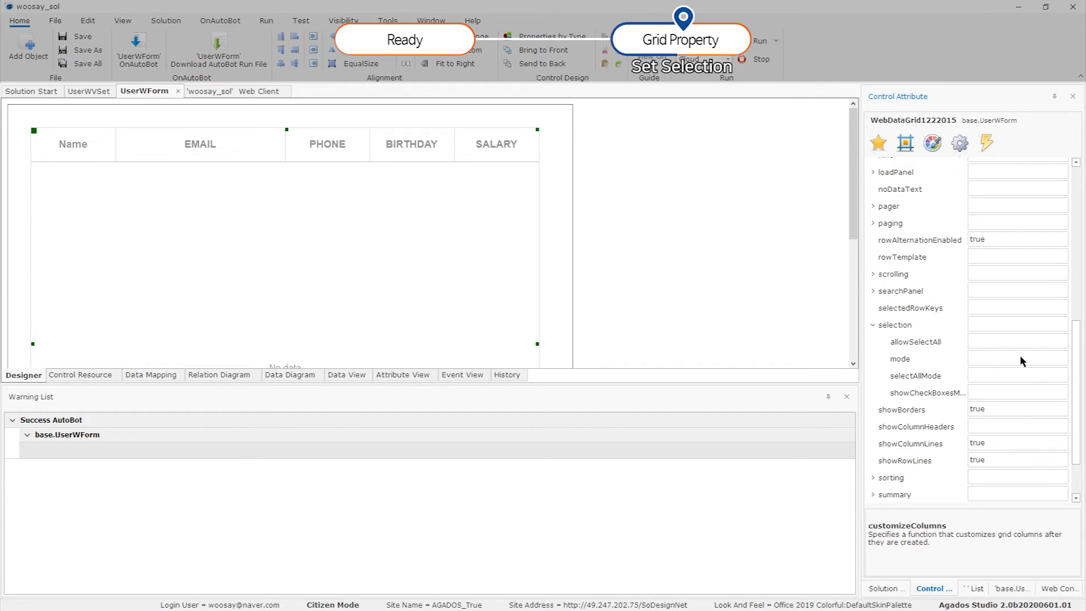
{"action": "left_click", "coordinate": [1034, 359]}
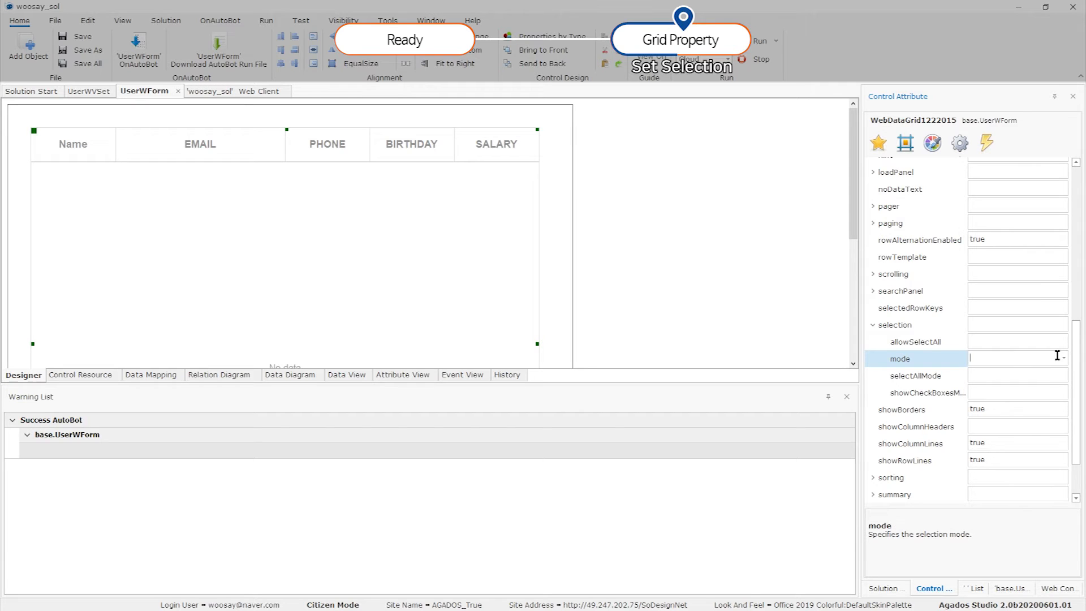
{"action": "left_click", "coordinate": [1063, 358]}
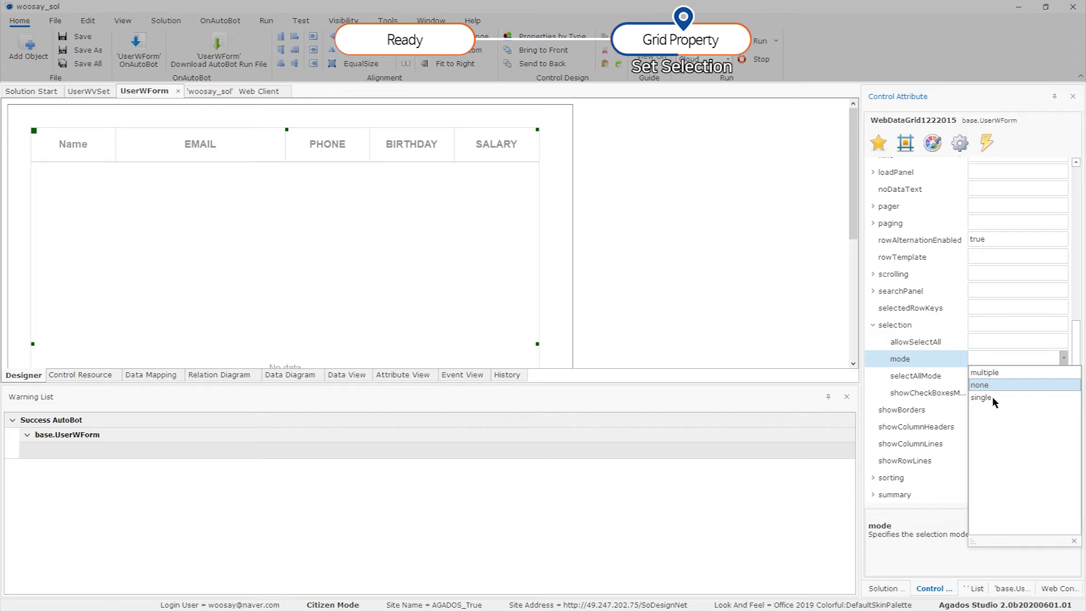
{"action": "left_click", "coordinate": [1064, 360]}
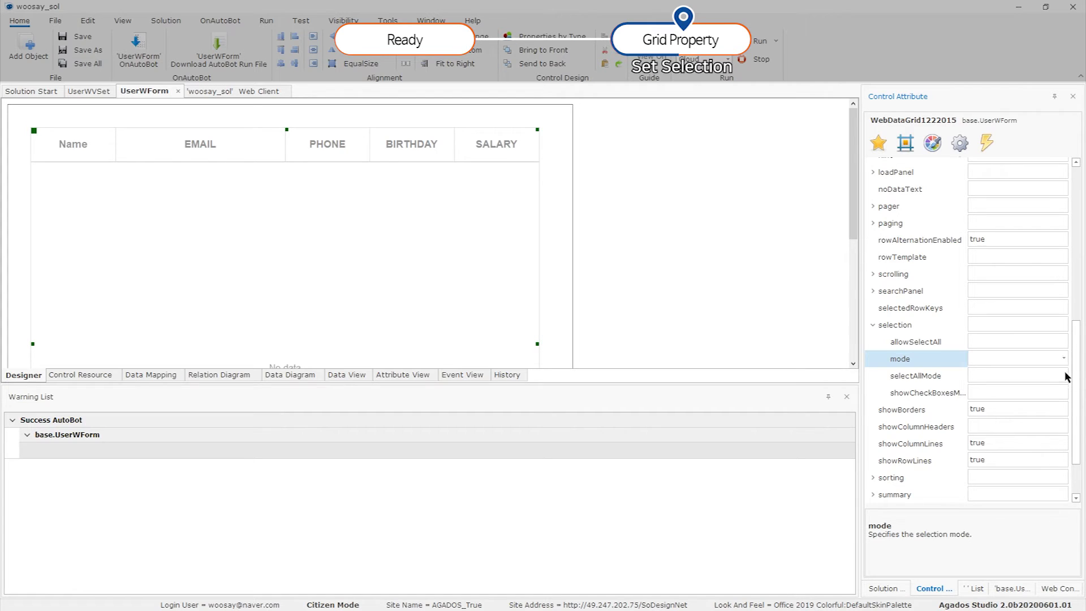
- Review the options of the grid's selectAllMode and showCheckBoxesMode properties without choosing any
{"action": "left_click", "coordinate": [1064, 375]}
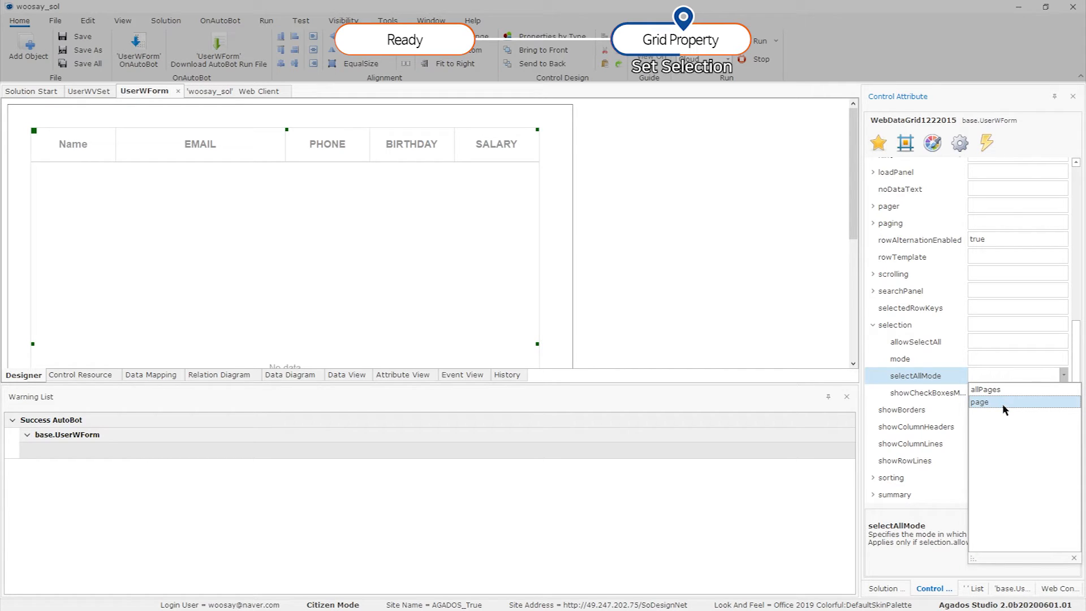
{"action": "left_click", "coordinate": [1063, 375]}
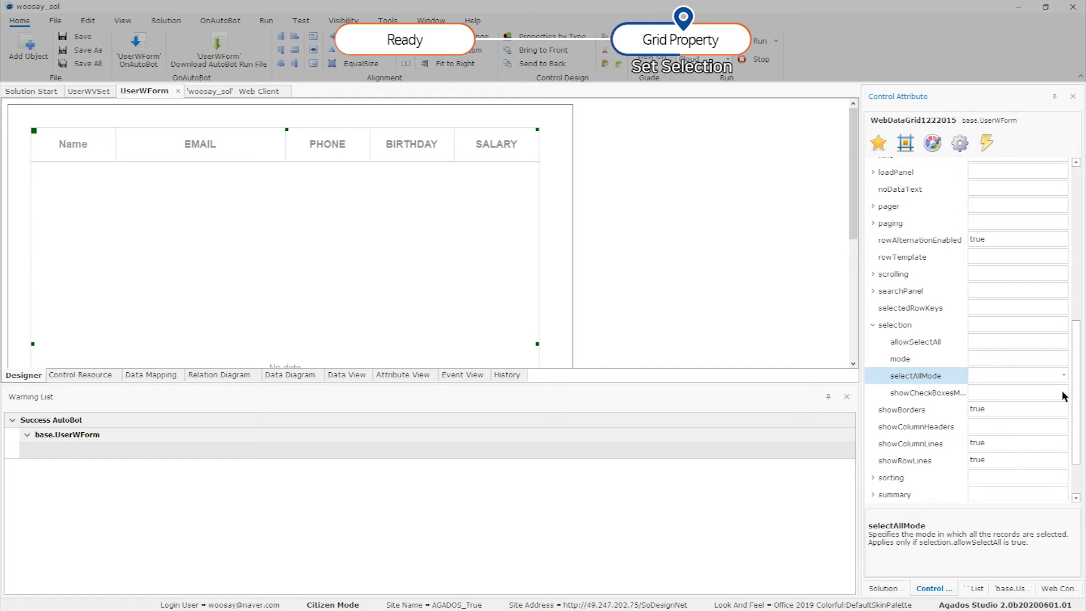
{"action": "left_click", "coordinate": [1062, 392]}
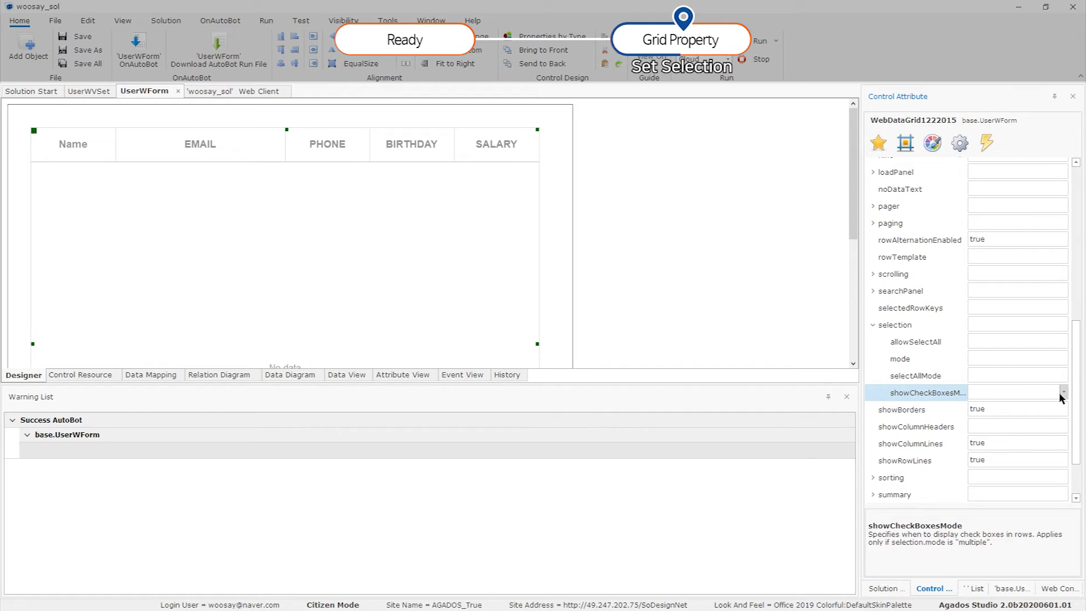
{"action": "left_click", "coordinate": [1064, 395]}
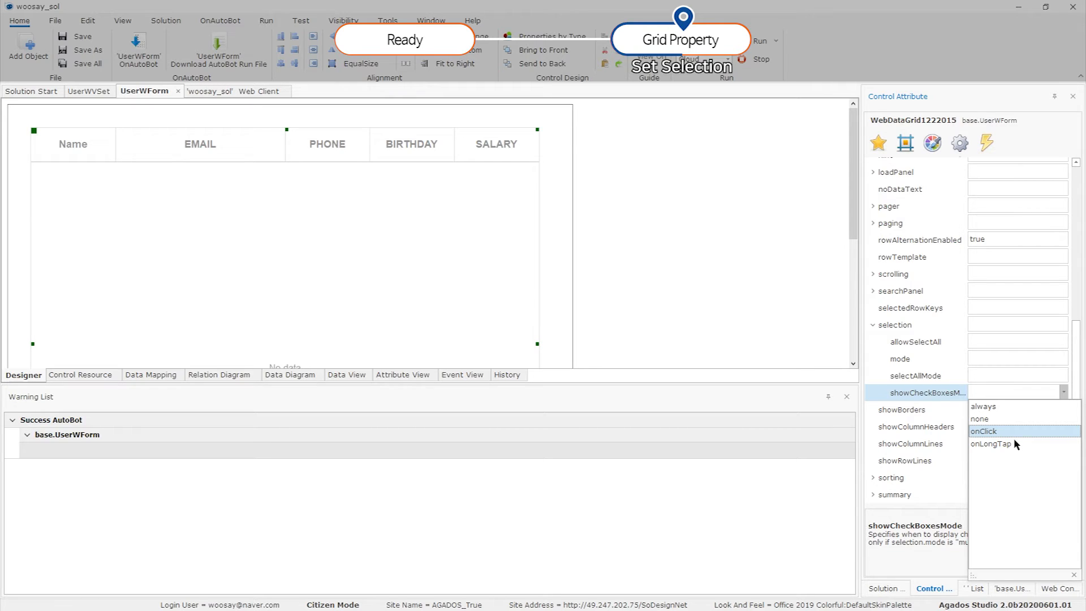
{"action": "left_click", "coordinate": [1059, 388]}
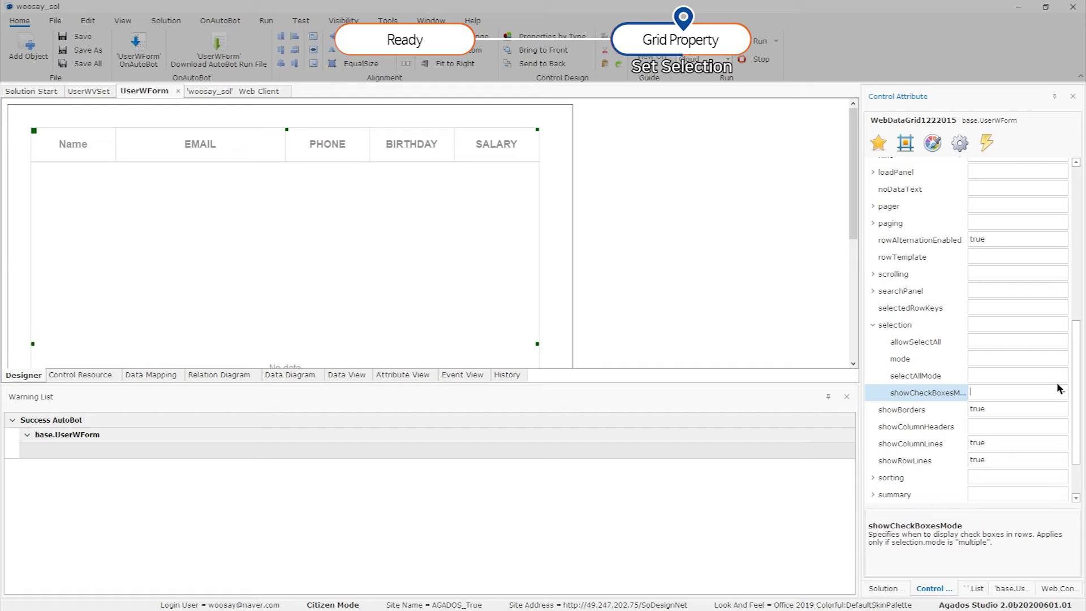
- Recheck the selection mode options and view UserWForm in the browser with the mode left unset
{"action": "left_click", "coordinate": [1062, 360]}
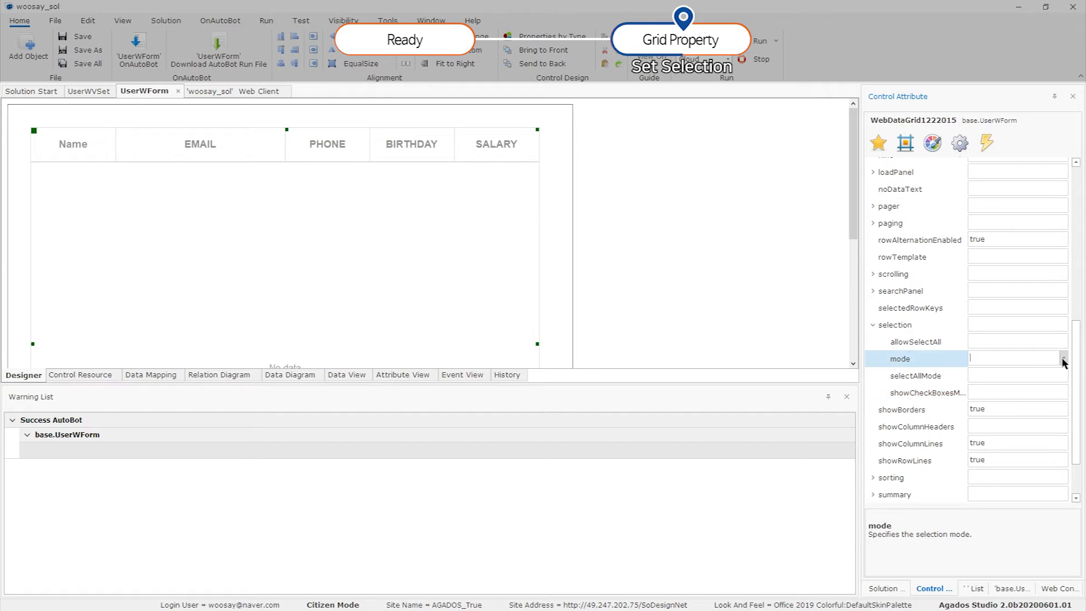
{"action": "left_click", "coordinate": [1063, 360]}
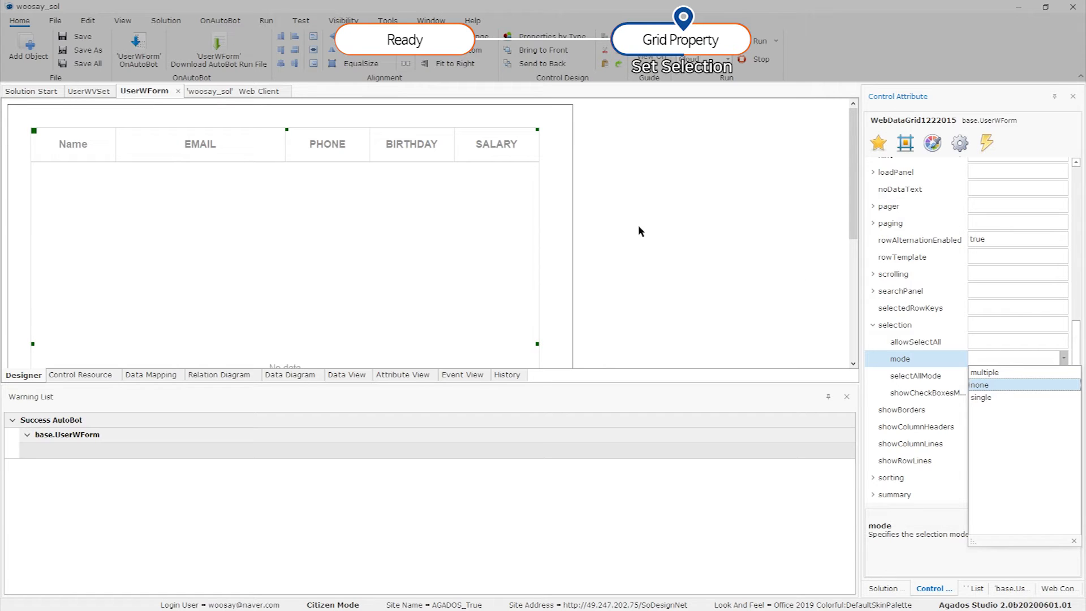
{"action": "right_click", "coordinate": [155, 93]}
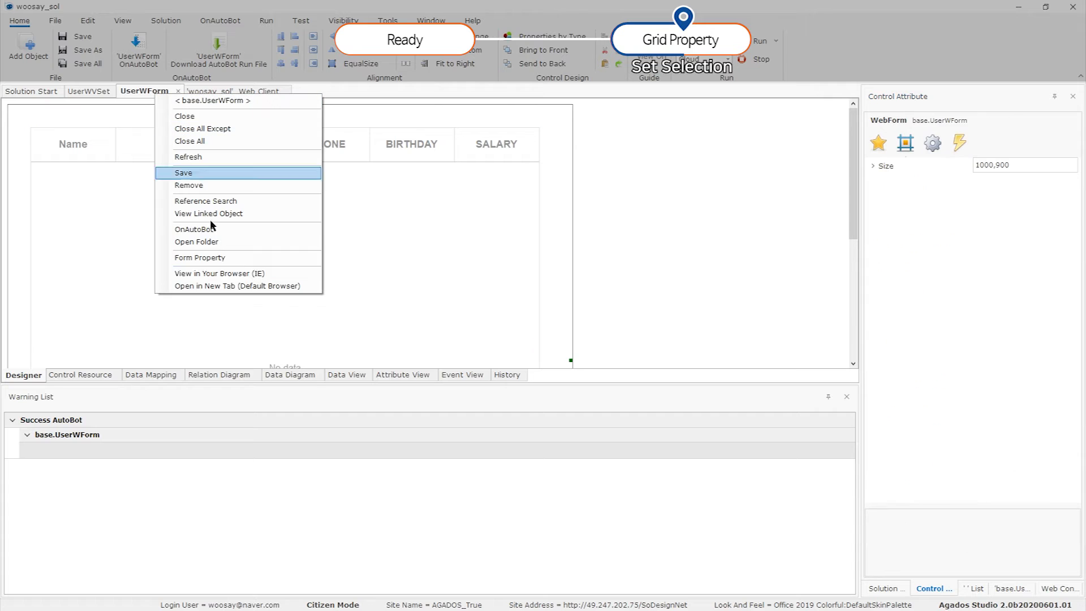
{"action": "left_click", "coordinate": [235, 274]}
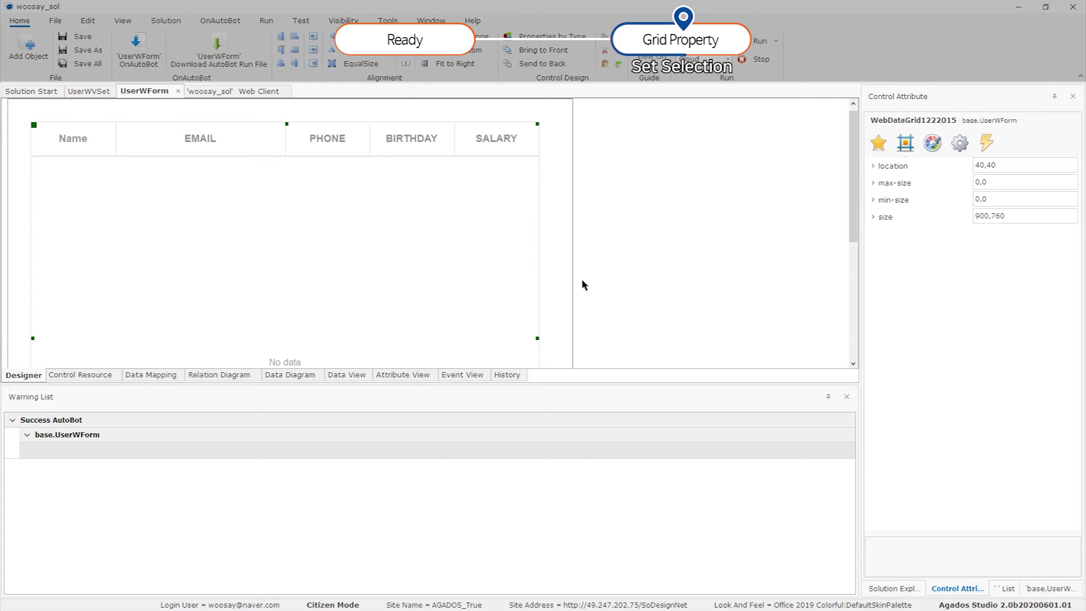
- Set the grid's selection mode to single and regenerate UserWForm with OnAutoBot
{"action": "left_click", "coordinate": [958, 144]}
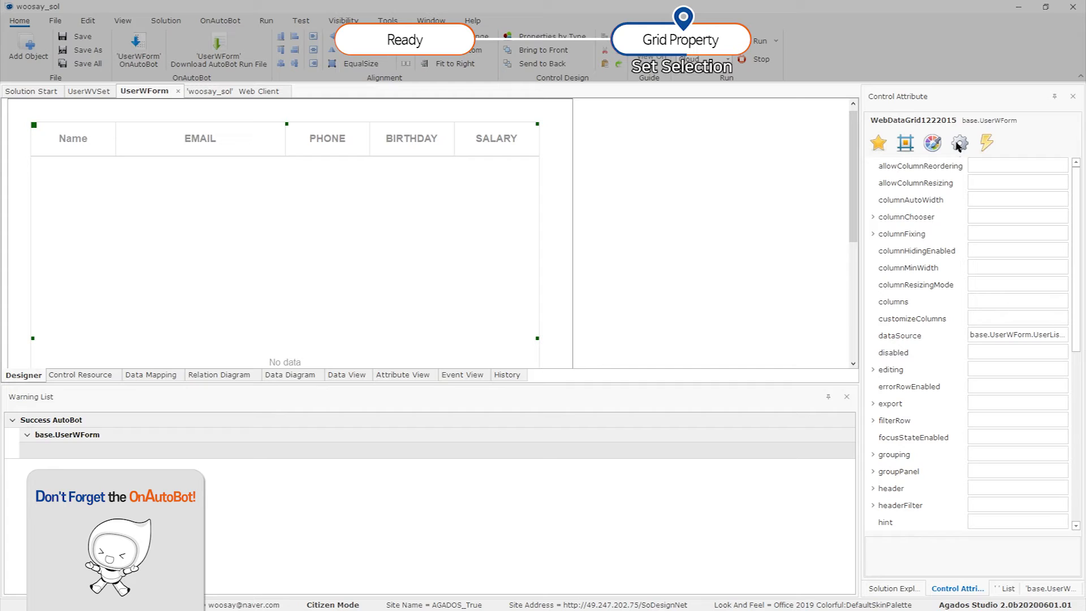
{"action": "scroll", "coordinate": [947, 339], "scroll_direction": "down", "scroll_amount": 7}
{"action": "left_click", "coordinate": [947, 385]}
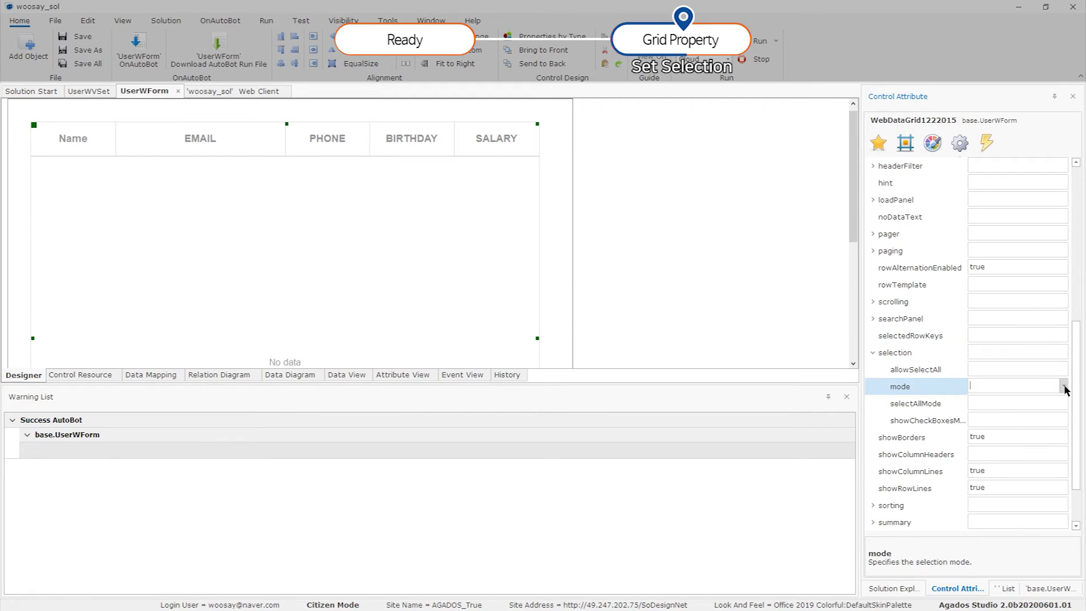
{"action": "left_click", "coordinate": [1063, 386]}
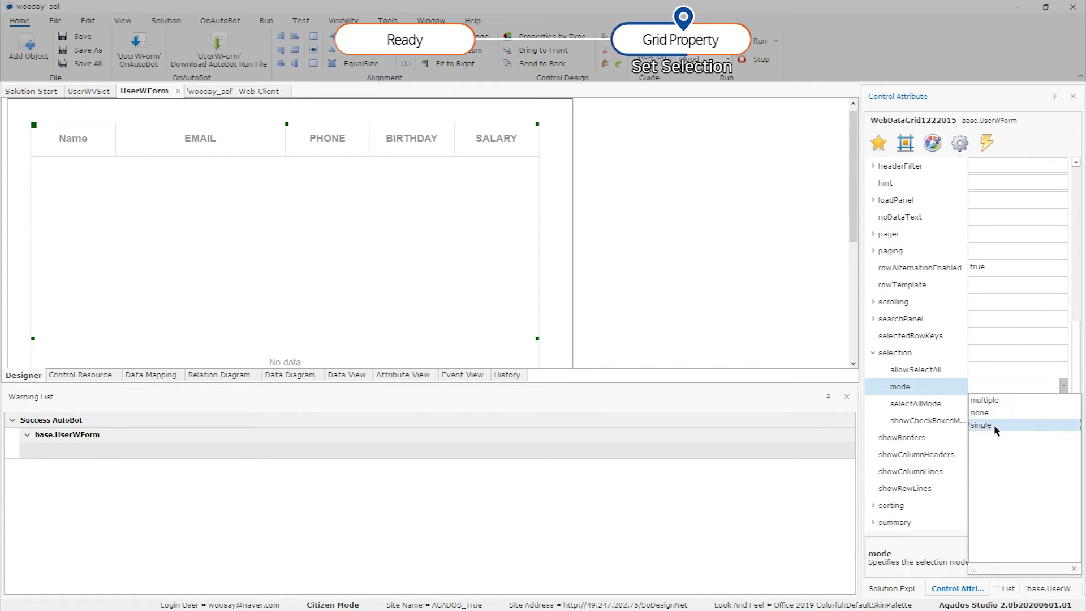
{"action": "left_click", "coordinate": [993, 424]}
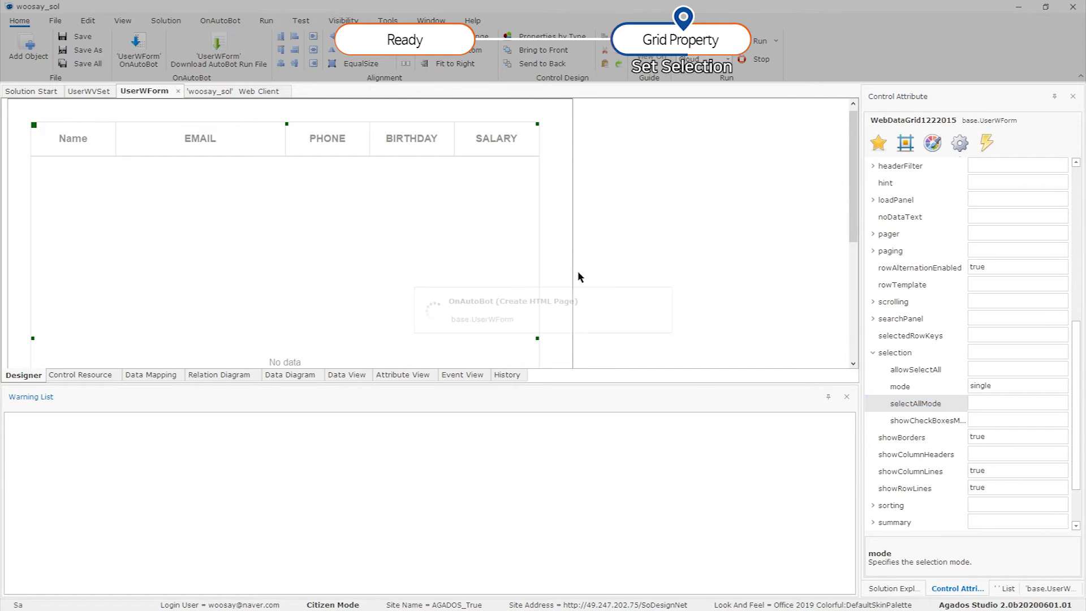
- View UserWForm in the browser, test single selection on different rows, and close the browser
{"action": "right_click", "coordinate": [158, 95]}
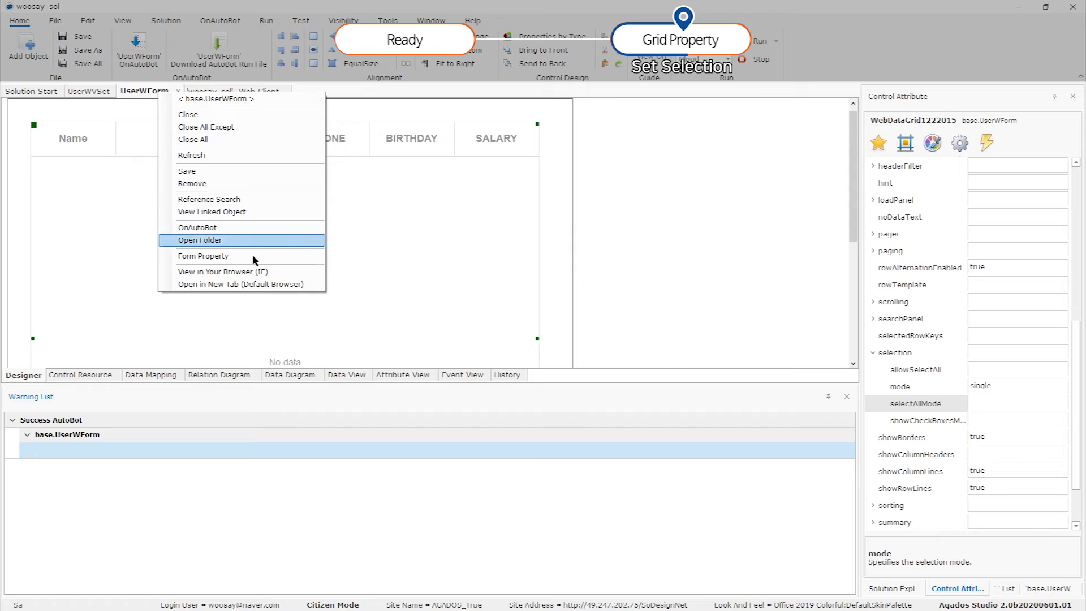
{"action": "left_click", "coordinate": [262, 270]}
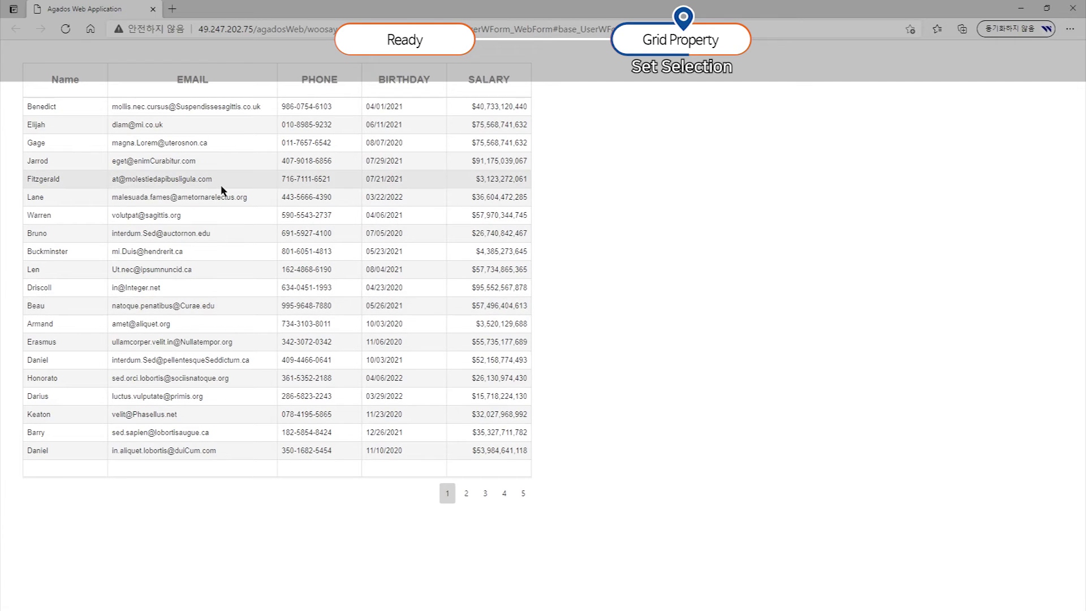
{"action": "left_click", "coordinate": [218, 257]}
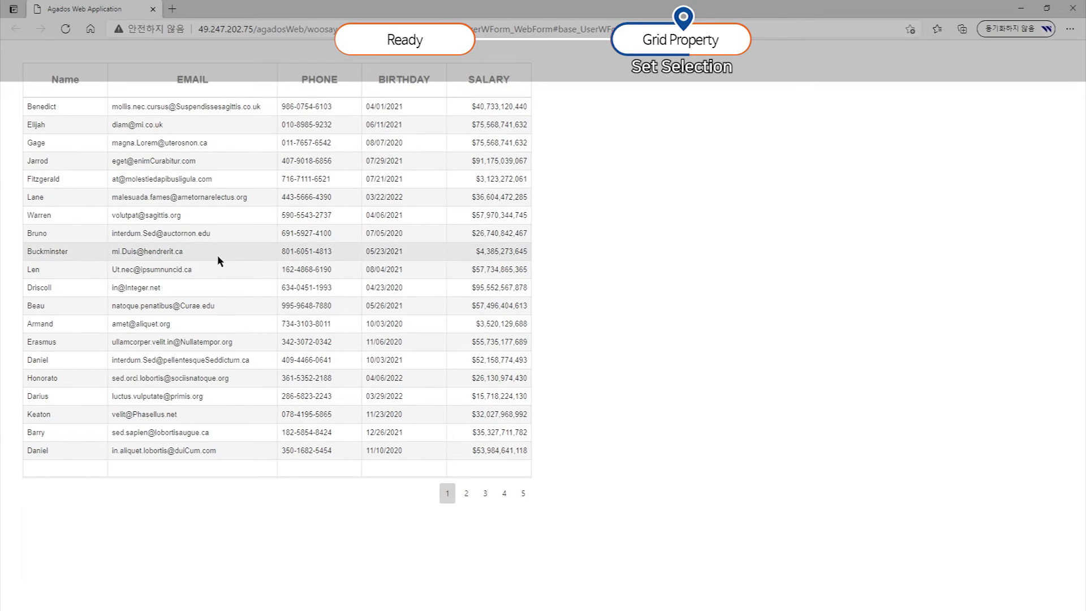
{"action": "left_click", "coordinate": [209, 316]}
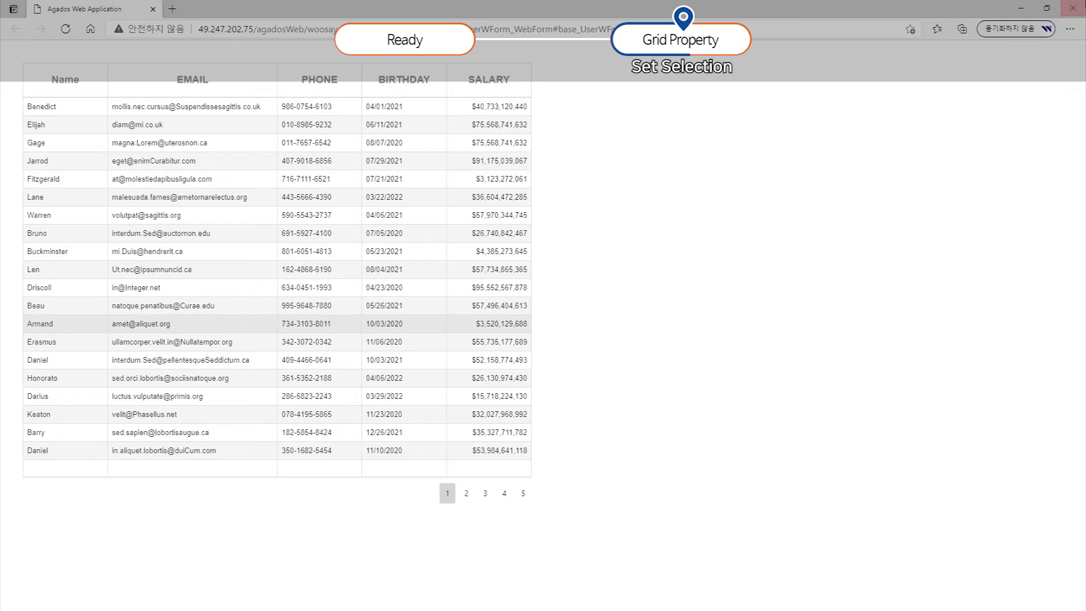
{"action": "left_click", "coordinate": [1071, 10]}
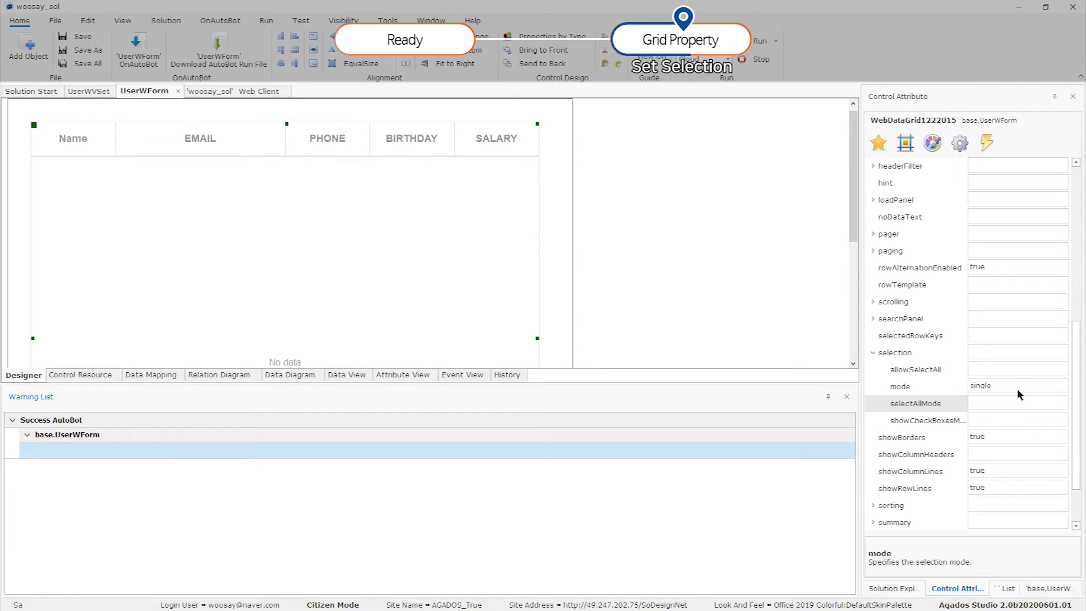
- Set the grid's selection mode to multiple
{"action": "left_click", "coordinate": [1055, 390]}
{"action": "left_click", "coordinate": [1062, 387]}
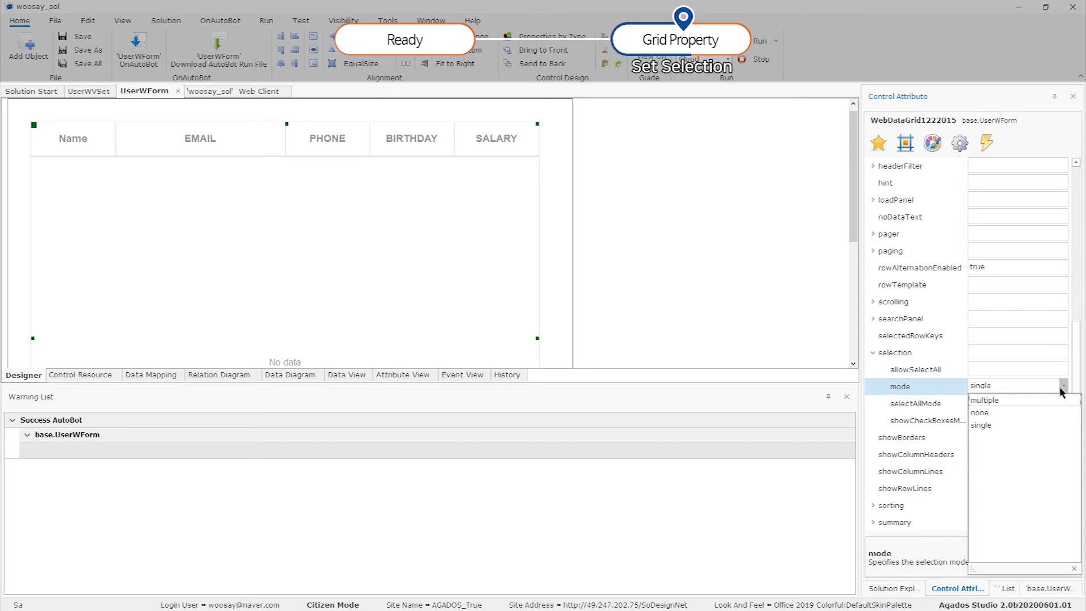
{"action": "left_click", "coordinate": [1008, 400]}
{"action": "left_click", "coordinate": [1009, 403]}
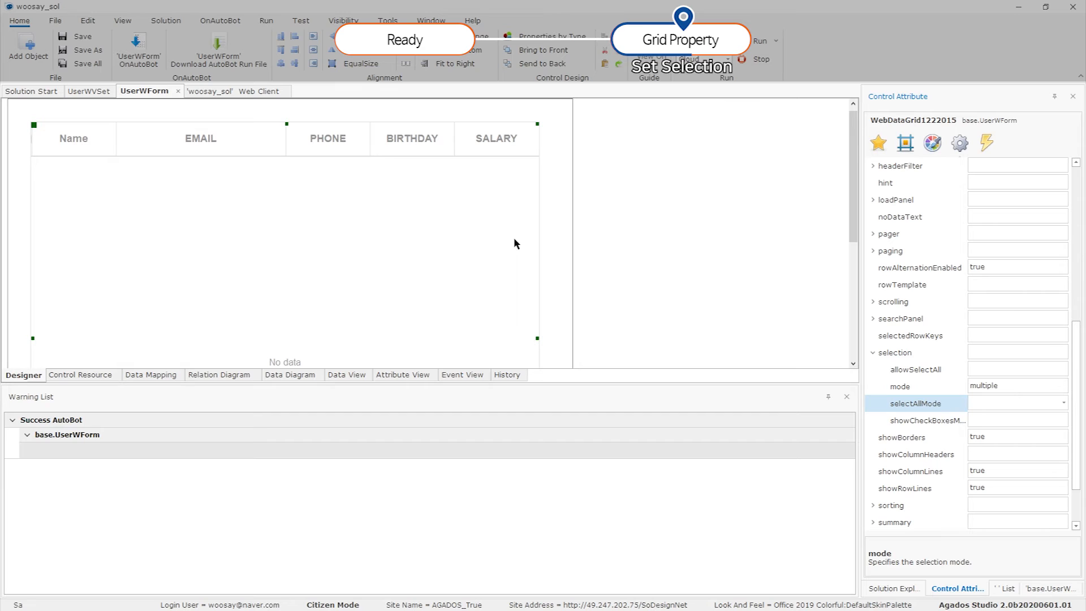
- View UserWForm in the browser and test multiple selection by ticking the check boxes of four rows
{"action": "right_click", "coordinate": [129, 95]}
{"action": "left_click", "coordinate": [197, 272]}
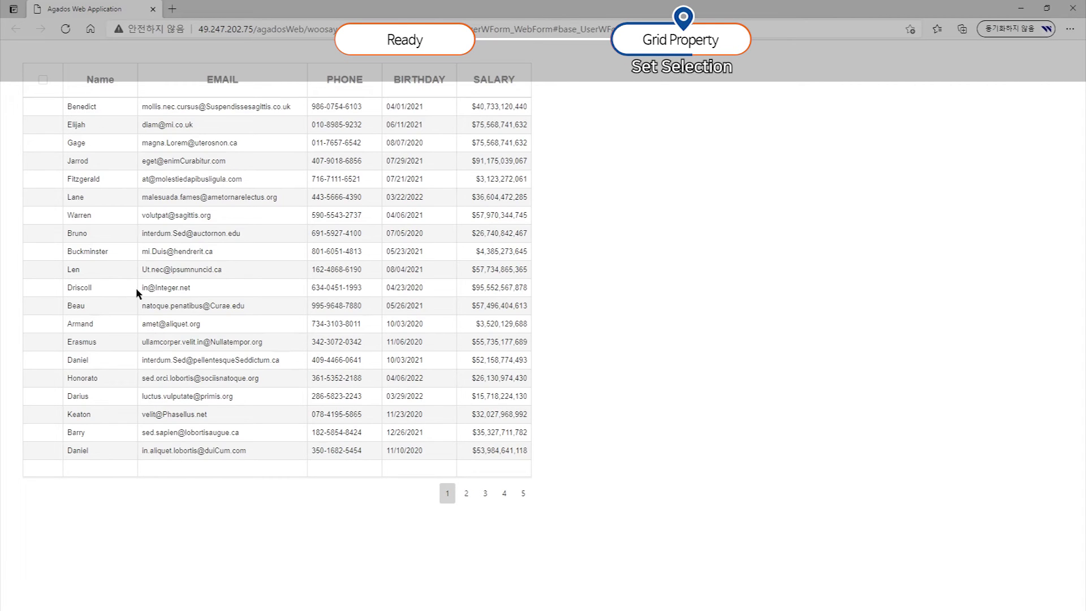
{"action": "left_click", "coordinate": [43, 270]}
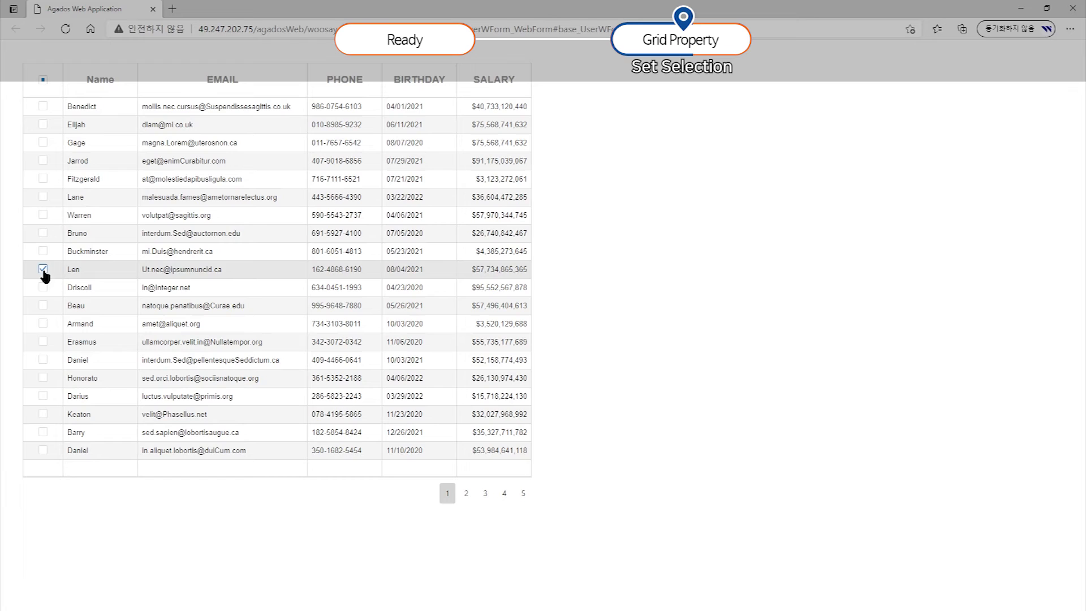
{"action": "left_click", "coordinate": [43, 215]}
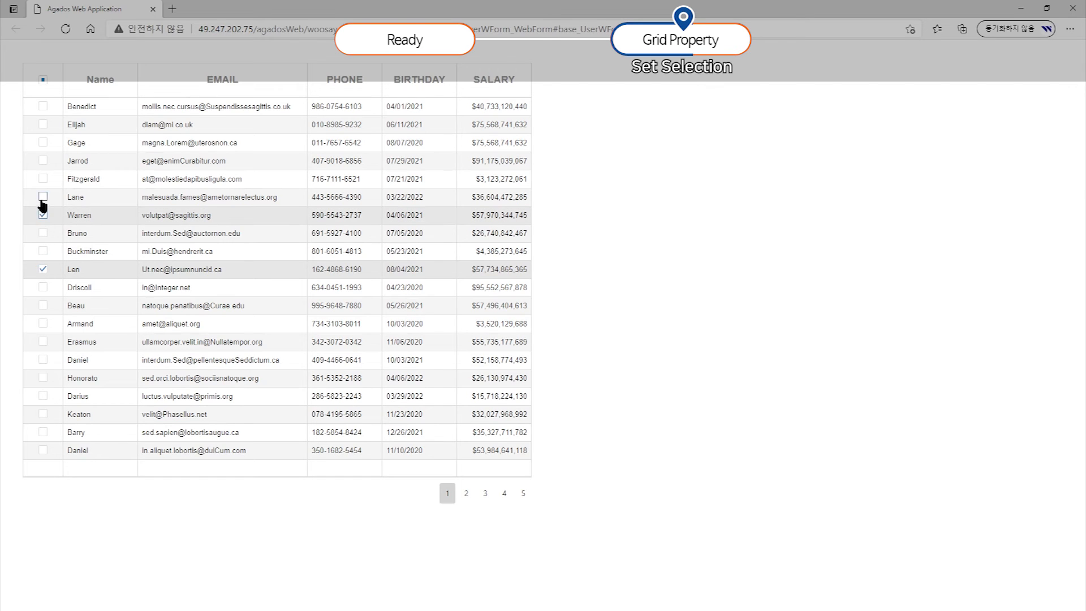
{"action": "left_click", "coordinate": [43, 196]}
{"action": "left_click", "coordinate": [43, 179]}
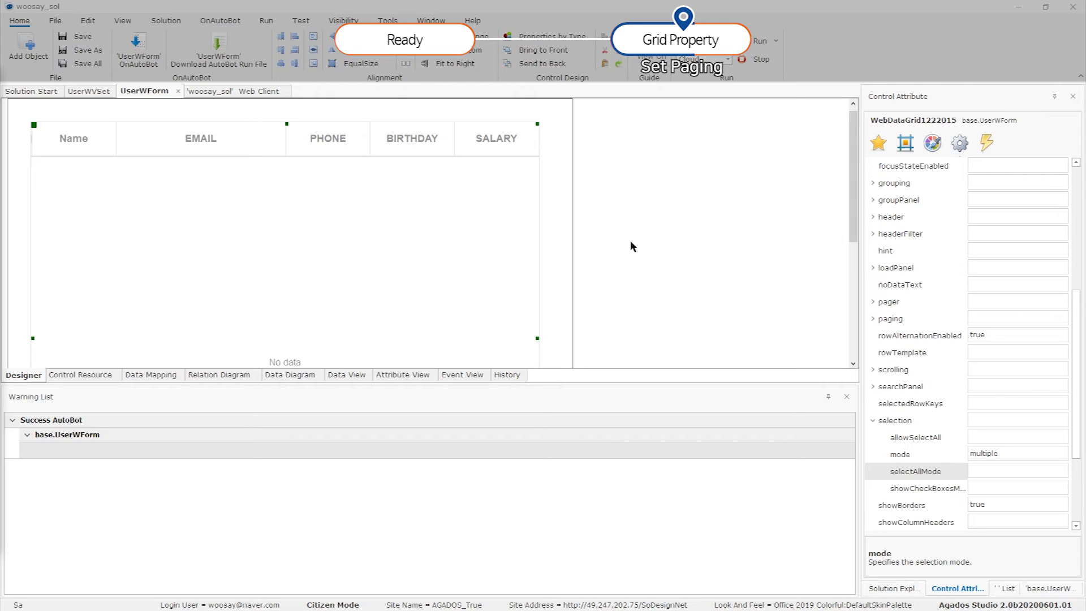
- Expand the grid's paging property, view UserWForm in the browser, browse pages 2, 3 and 1, and close the browser
{"action": "left_click", "coordinate": [874, 320]}
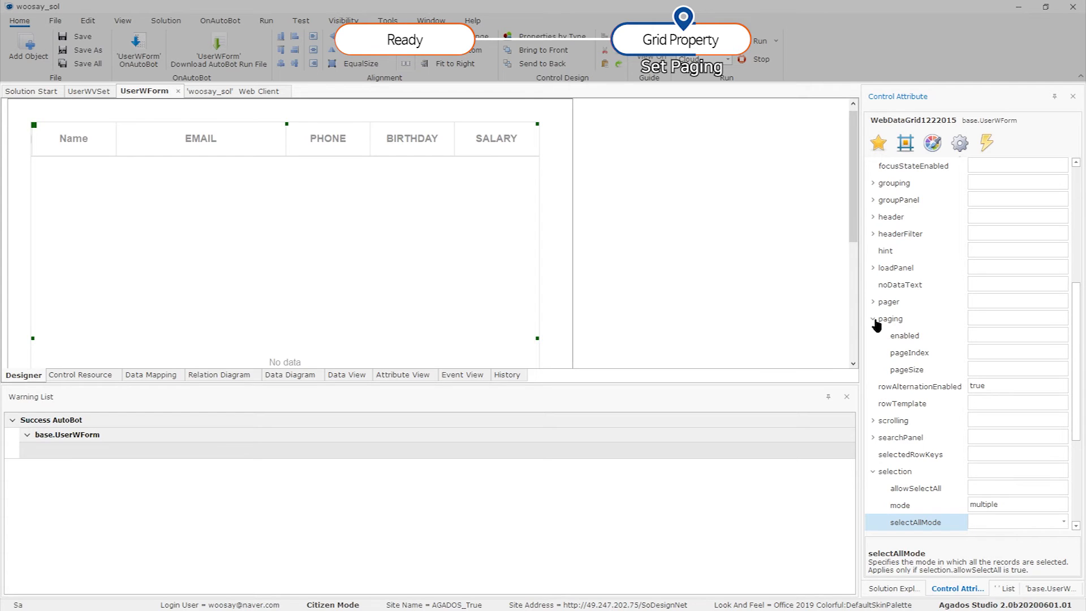
{"action": "right_click", "coordinate": [149, 93]}
{"action": "left_click", "coordinate": [237, 272]}
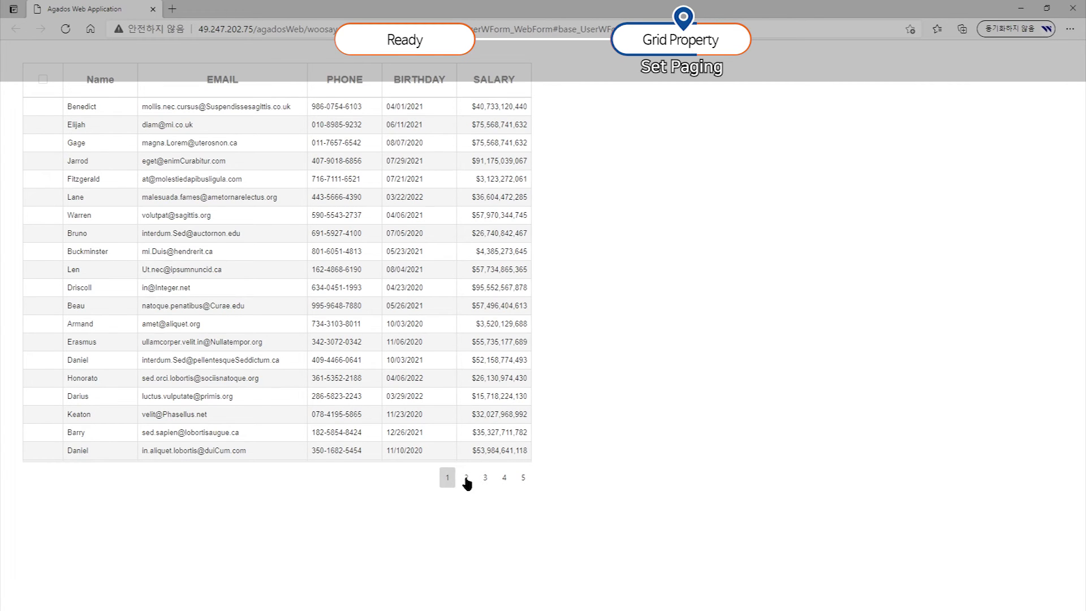
{"action": "left_click", "coordinate": [467, 480]}
{"action": "left_click", "coordinate": [485, 480]}
{"action": "left_click", "coordinate": [446, 479]}
{"action": "left_click", "coordinate": [1073, 8]}
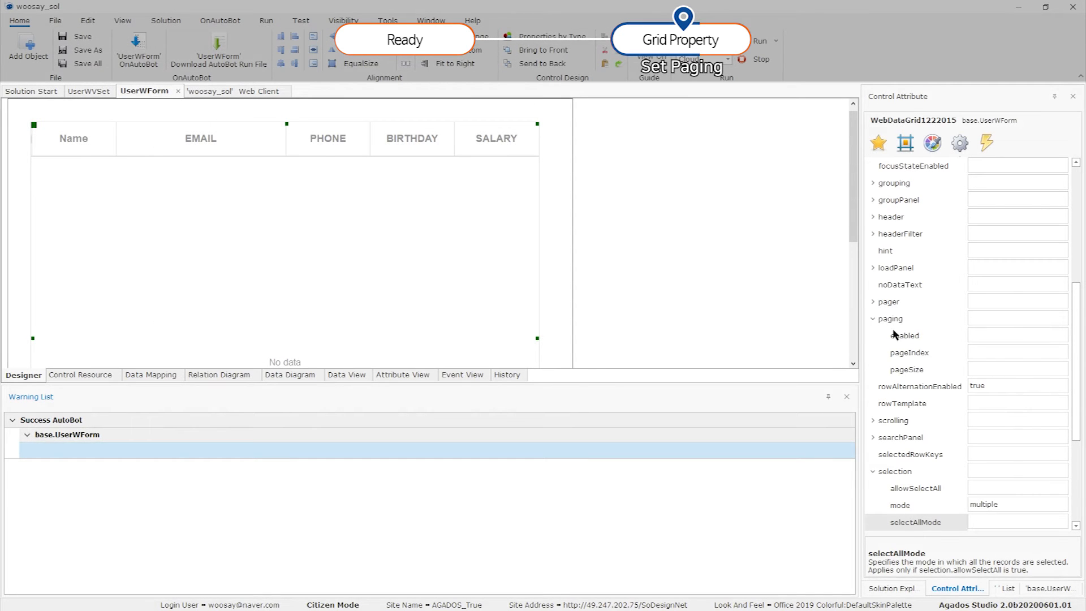
- Set the grid's paging enabled property to false
{"action": "left_click", "coordinate": [1035, 335]}
{"action": "left_click", "coordinate": [1063, 336]}
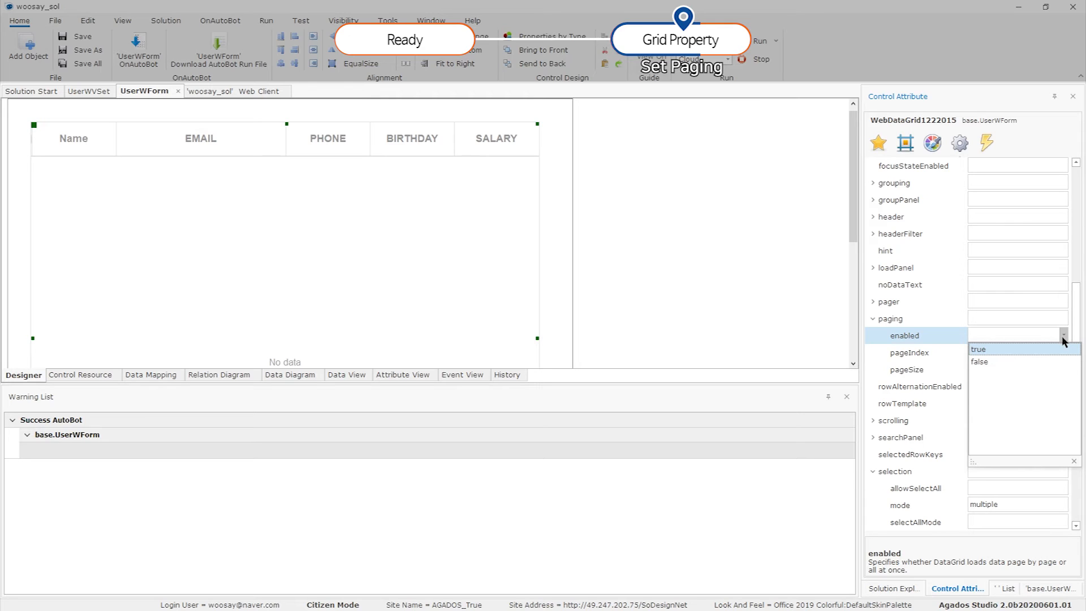
{"action": "left_click", "coordinate": [1018, 362]}
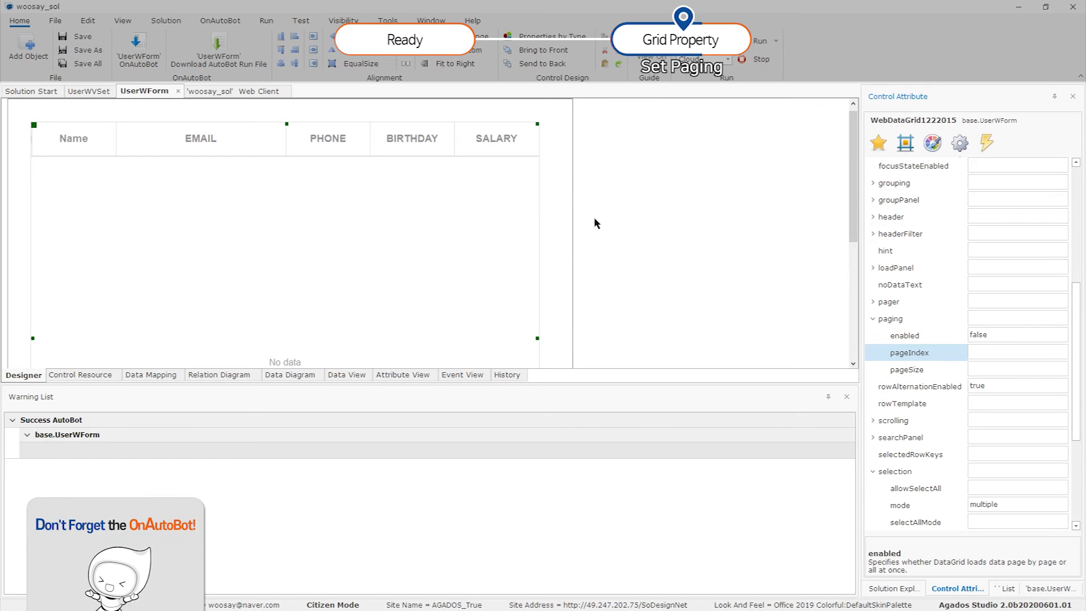
- View UserWForm in the browser, scroll through the unpaged grid records, and minimize the browser
{"action": "right_click", "coordinate": [146, 93]}
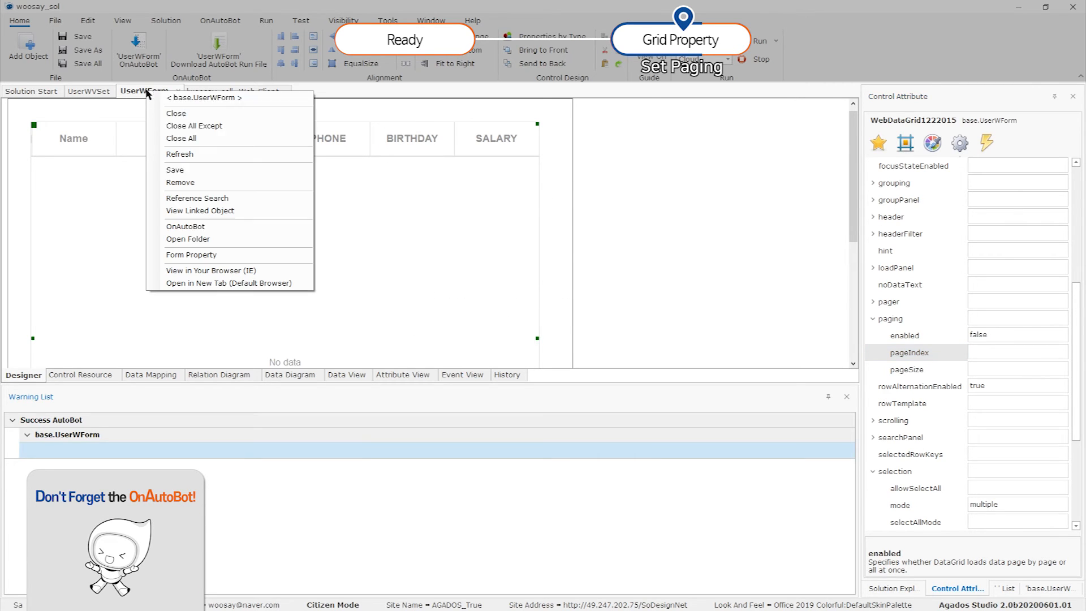
{"action": "left_click", "coordinate": [230, 266]}
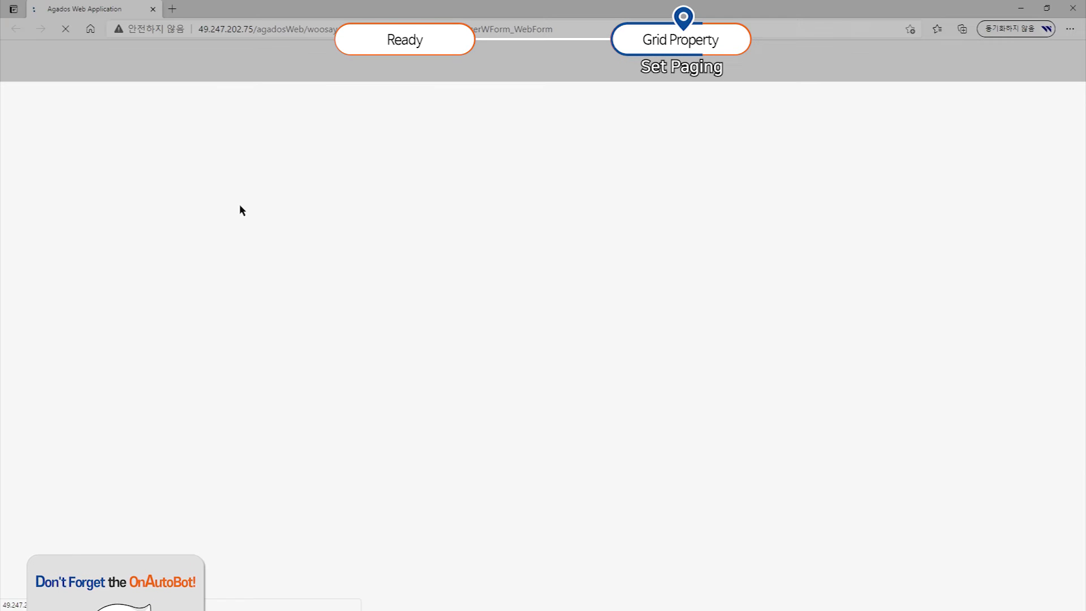
{"action": "scroll", "coordinate": [250, 281], "scroll_direction": "down", "scroll_amount": 5}
{"action": "scroll", "coordinate": [253, 320], "scroll_direction": "down", "scroll_amount": 10}
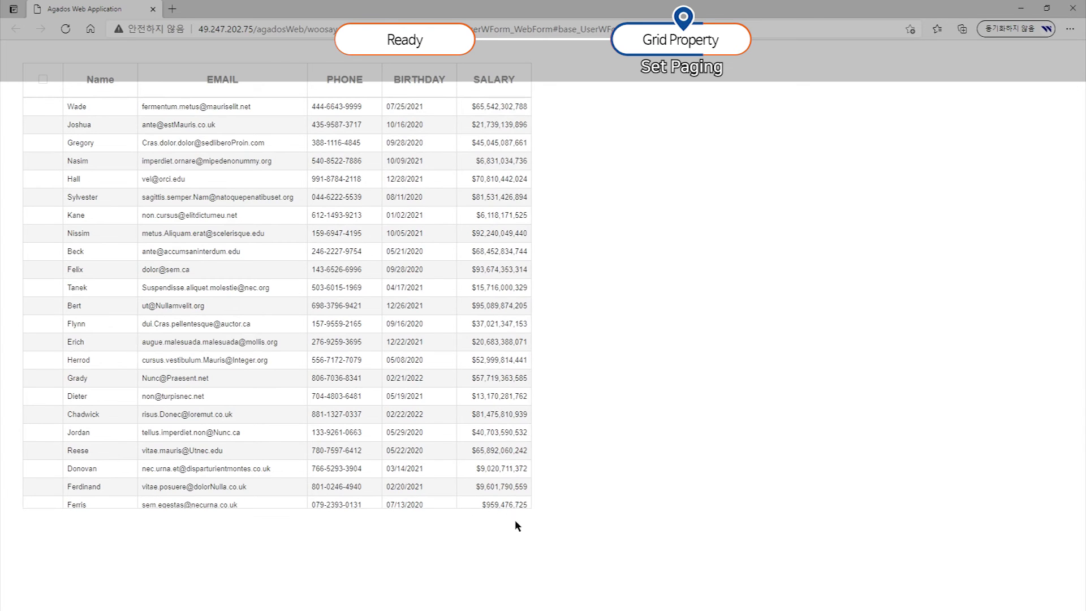
{"action": "scroll", "coordinate": [292, 375], "scroll_direction": "down", "scroll_amount": 10}
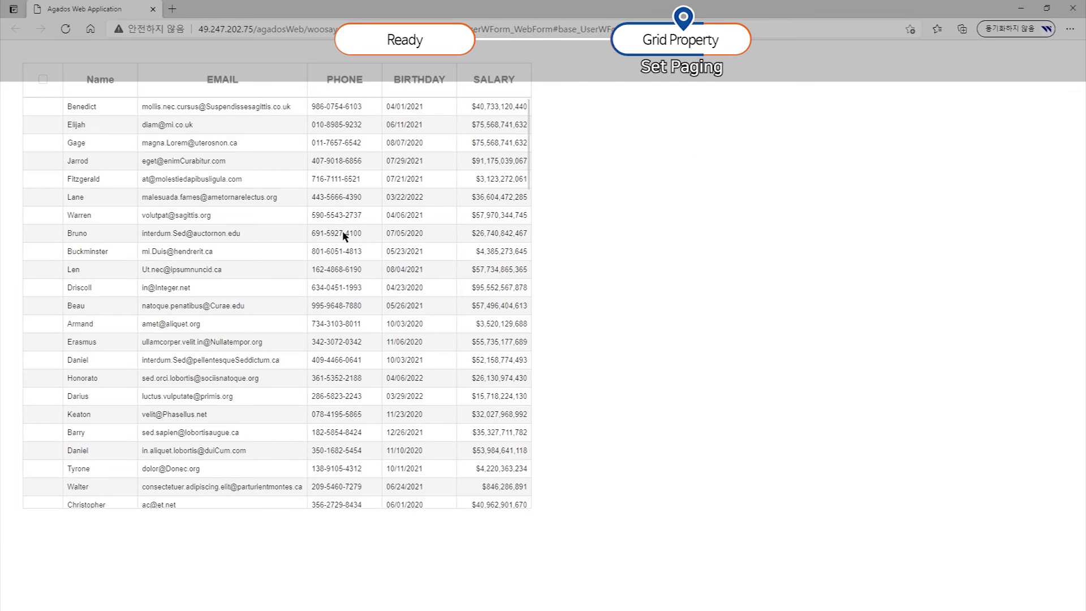
{"action": "scroll", "coordinate": [346, 283], "scroll_direction": "down", "scroll_amount": 10}
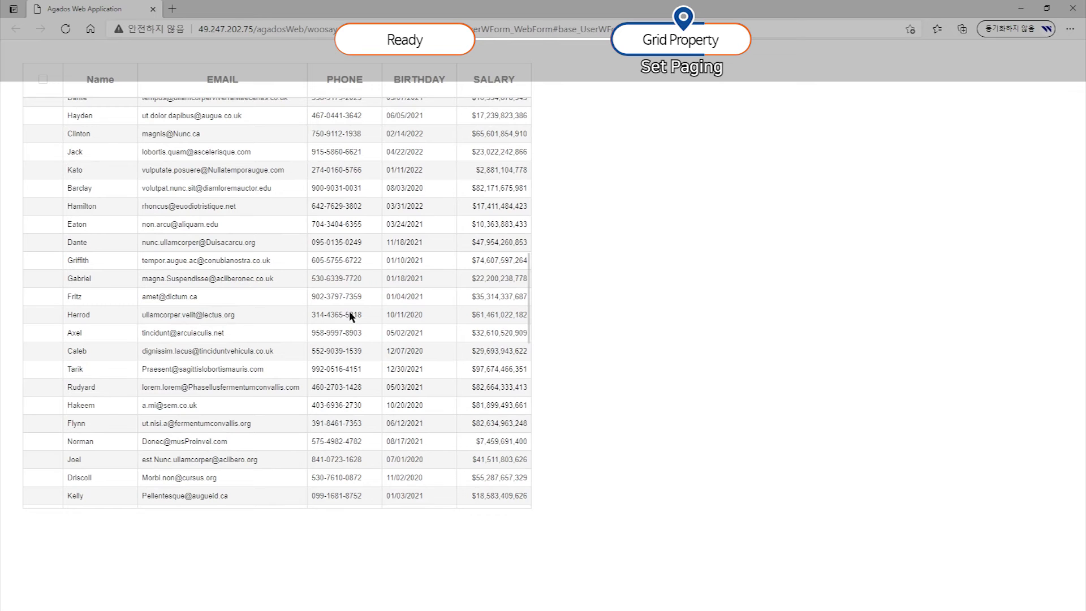
{"action": "scroll", "coordinate": [346, 317], "scroll_direction": "down", "scroll_amount": 3}
{"action": "scroll", "coordinate": [390, 327], "scroll_direction": "down", "scroll_amount": 2}
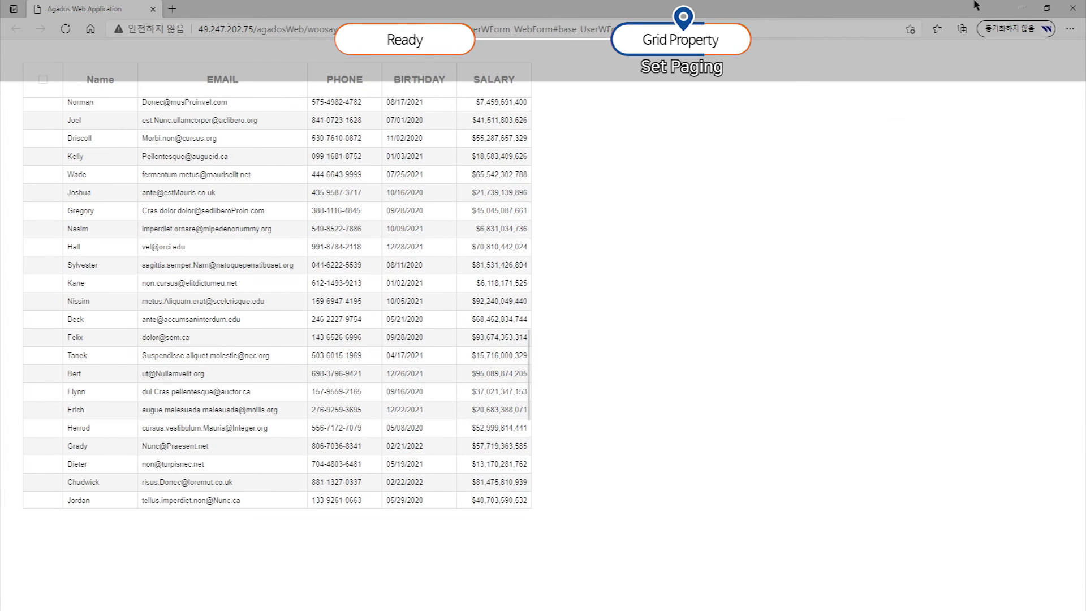
{"action": "left_click", "coordinate": [1021, 8]}
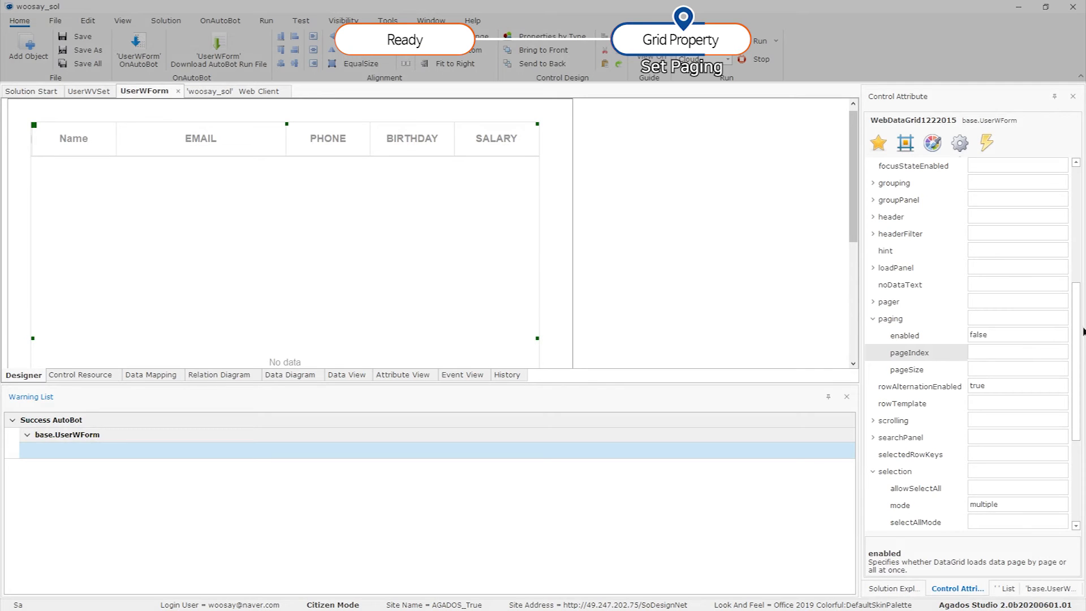
- Set the grid's paging enabled property to true and its page size to 10
{"action": "left_click", "coordinate": [1065, 335]}
{"action": "left_click", "coordinate": [1012, 349]}
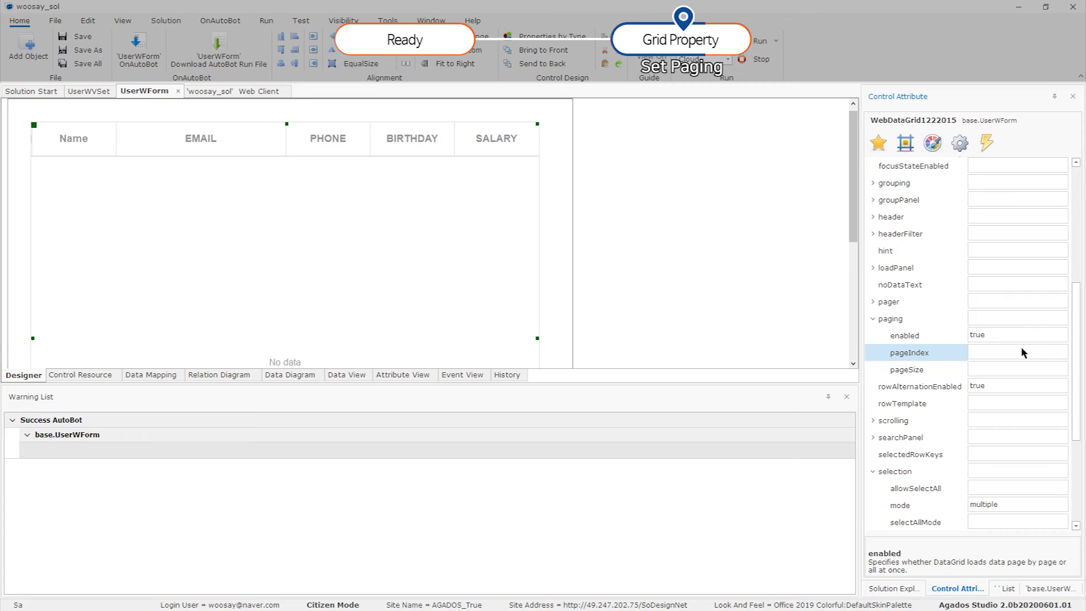
{"action": "left_click", "coordinate": [1043, 368]}
{"action": "type", "text": "10"}
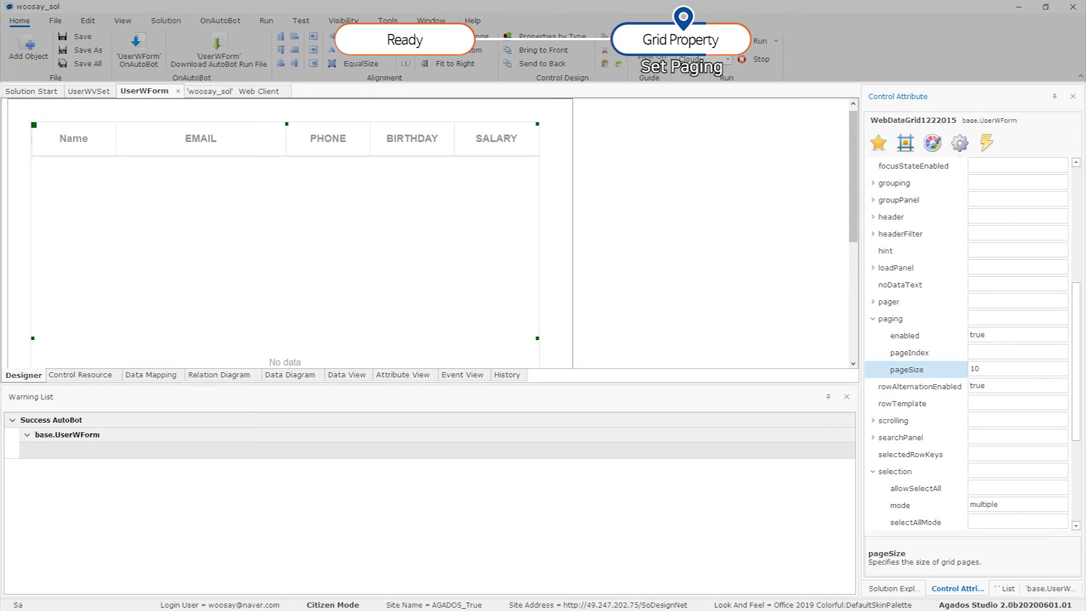
{"action": "key", "text": "Tab"}
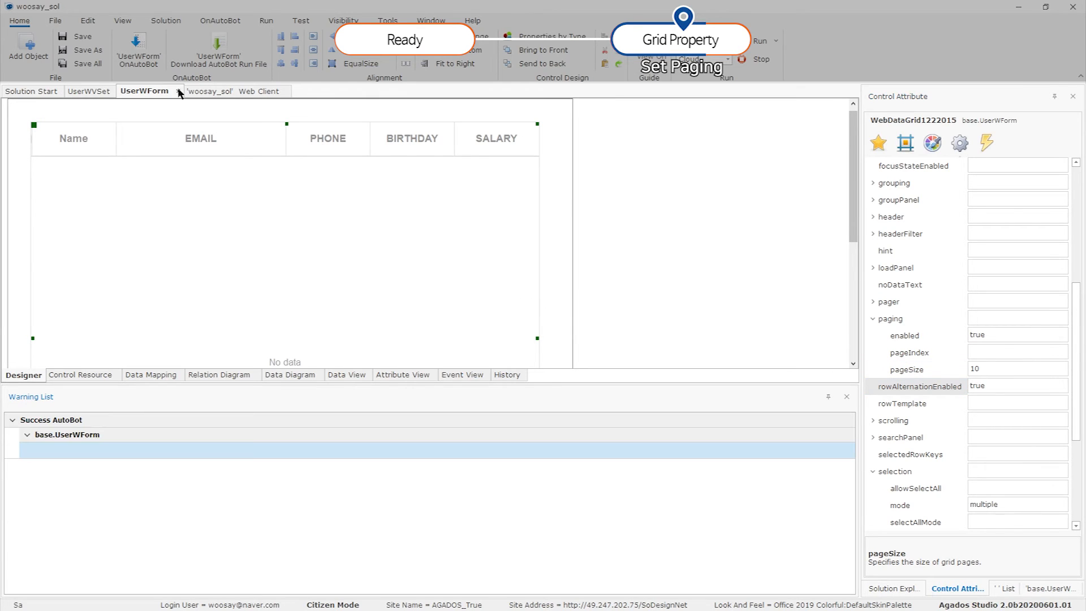
- View UserWForm in the browser, check the grid's rows per page, and close the browser
{"action": "right_click", "coordinate": [150, 91]}
{"action": "left_click", "coordinate": [223, 270]}
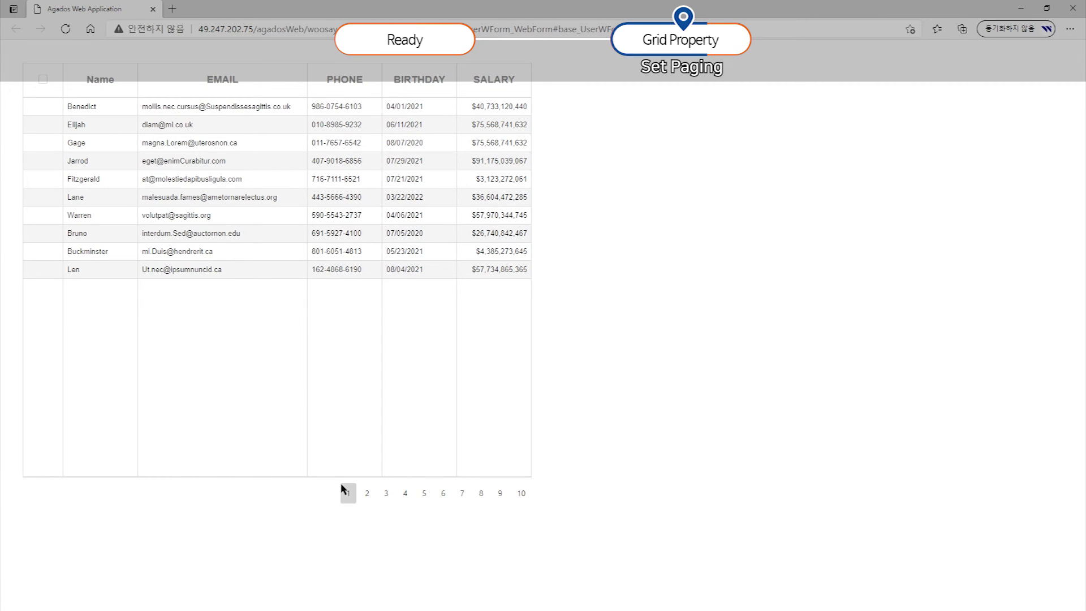
{"action": "left_click", "coordinate": [1071, 10]}
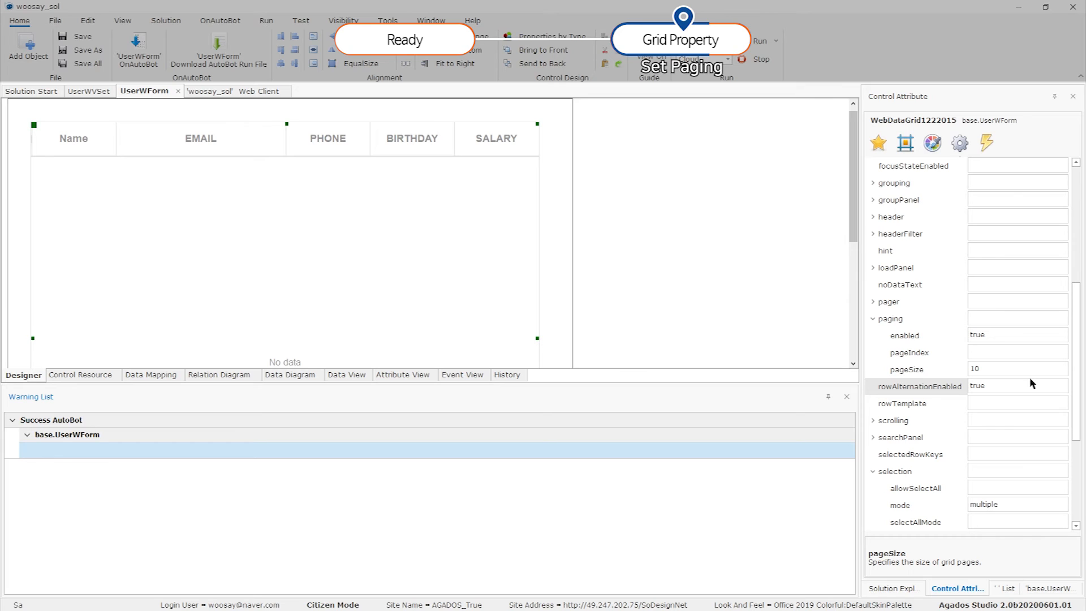
- Keep the grid's paging enabled and set its page size to 110
{"action": "left_click", "coordinate": [1063, 336]}
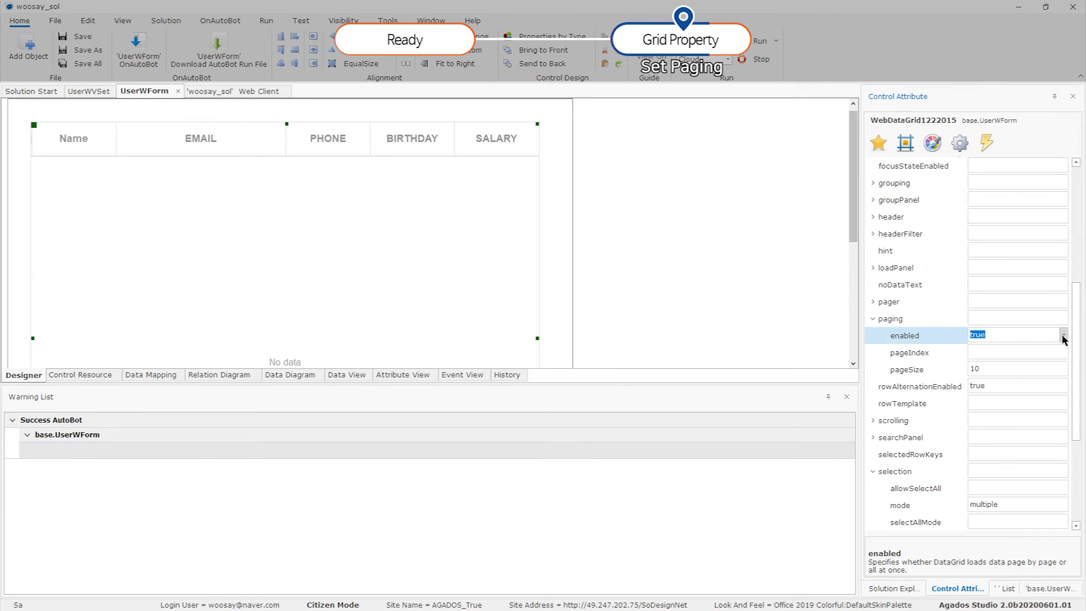
{"action": "left_click", "coordinate": [1063, 334]}
{"action": "left_click", "coordinate": [1066, 337]}
{"action": "left_click", "coordinate": [989, 368]}
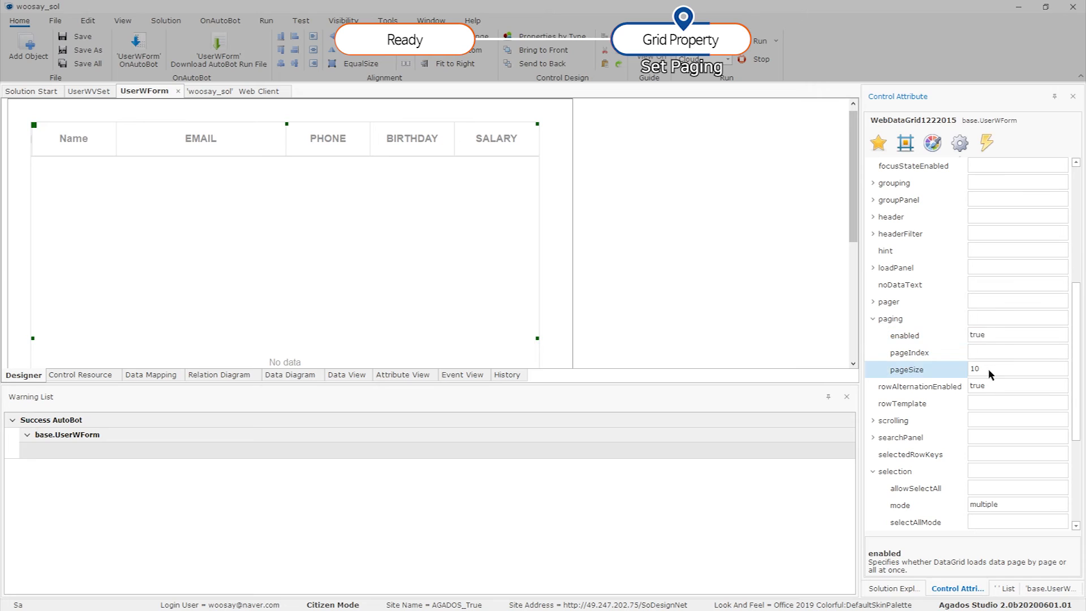
{"action": "type", "text": "100"}
{"action": "key", "text": "BackSpace"}
{"action": "key", "text": "BackSpace"}
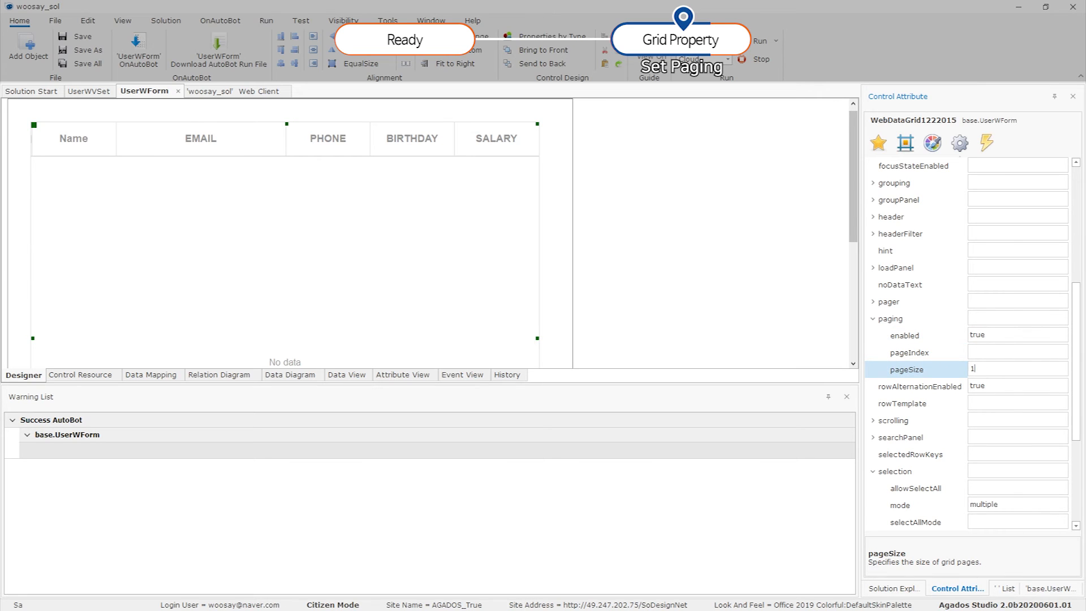
{"action": "type", "text": "10"}
{"action": "key", "text": "Return"}
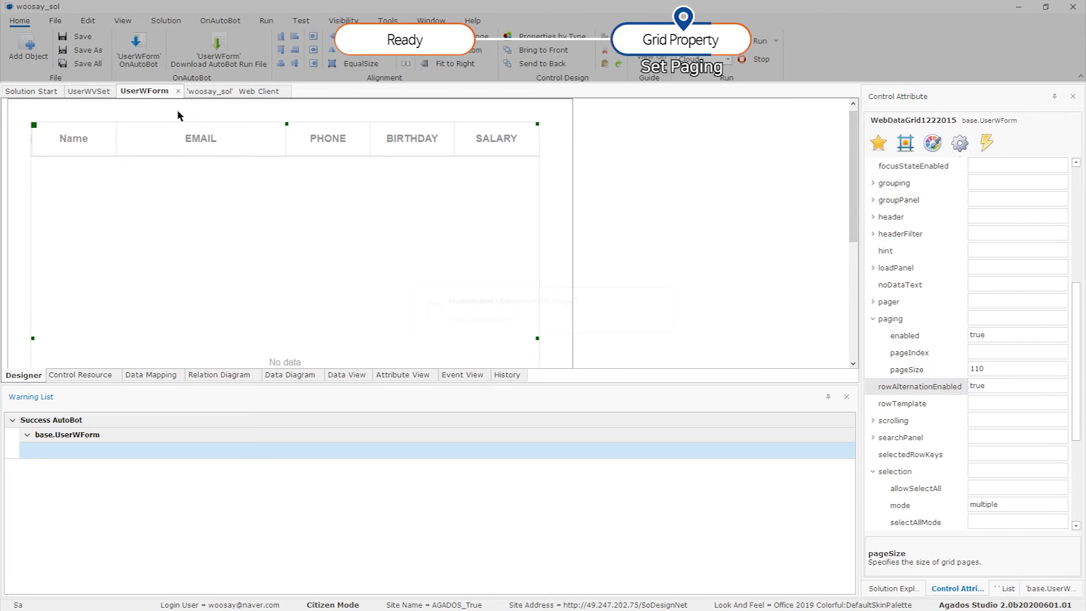
- View UserWForm in the browser and scroll through the grid's records with the larger page size
{"action": "right_click", "coordinate": [141, 94]}
{"action": "left_click", "coordinate": [223, 273]}
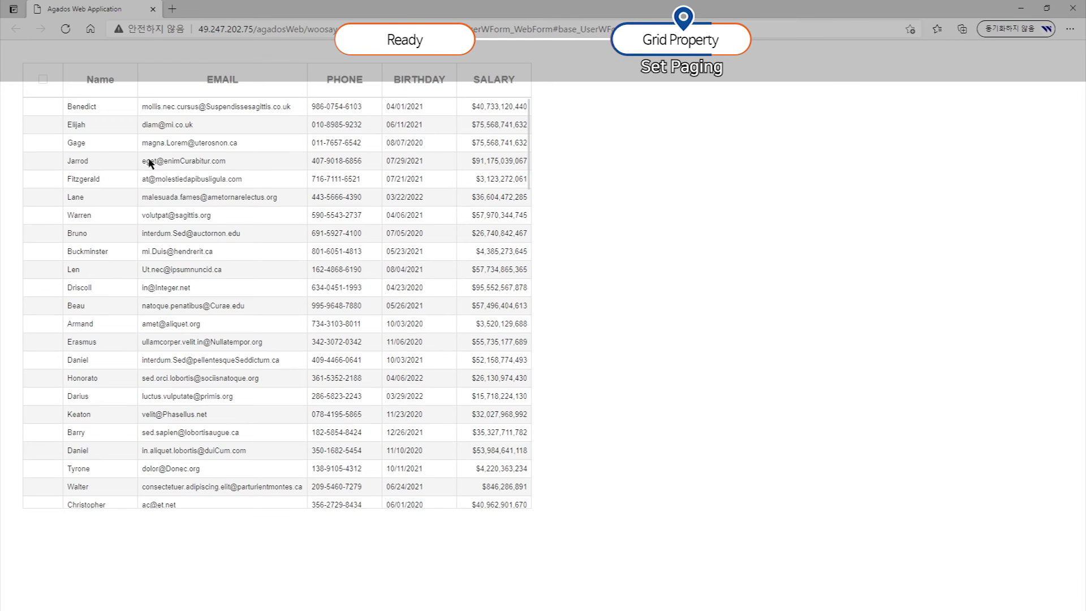
{"action": "scroll", "coordinate": [335, 343], "scroll_direction": "down", "scroll_amount": 3}
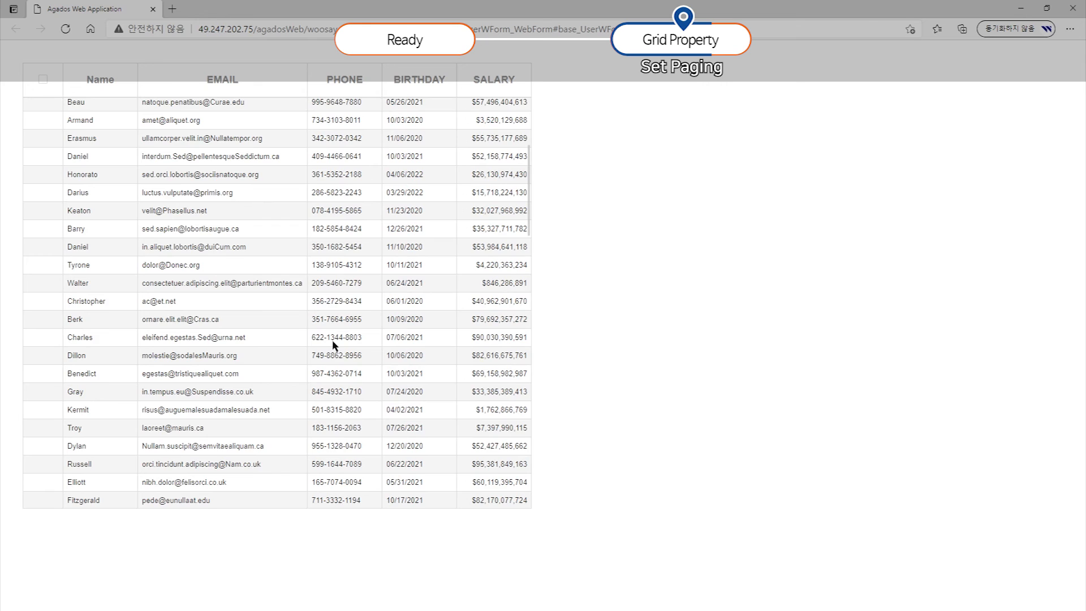
{"action": "scroll", "coordinate": [335, 344], "scroll_direction": "down", "scroll_amount": 3}
{"action": "scroll", "coordinate": [367, 447], "scroll_direction": "down", "scroll_amount": 4}
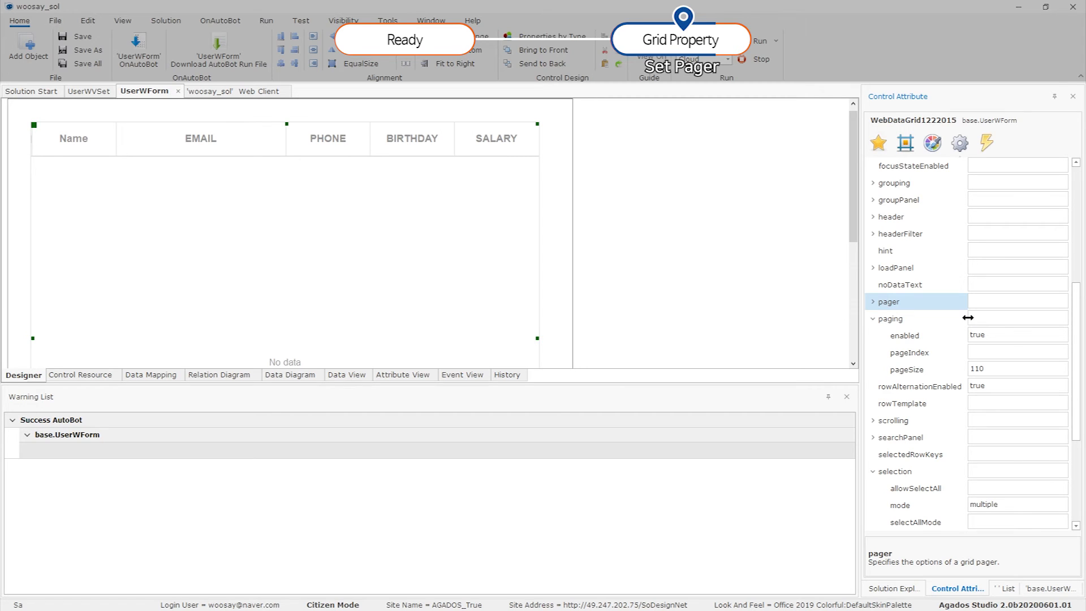
- Set the grid pager's allowed page sizes to 10,25,50 and its showPageSizeSelector property to true
{"action": "left_click", "coordinate": [872, 301]}
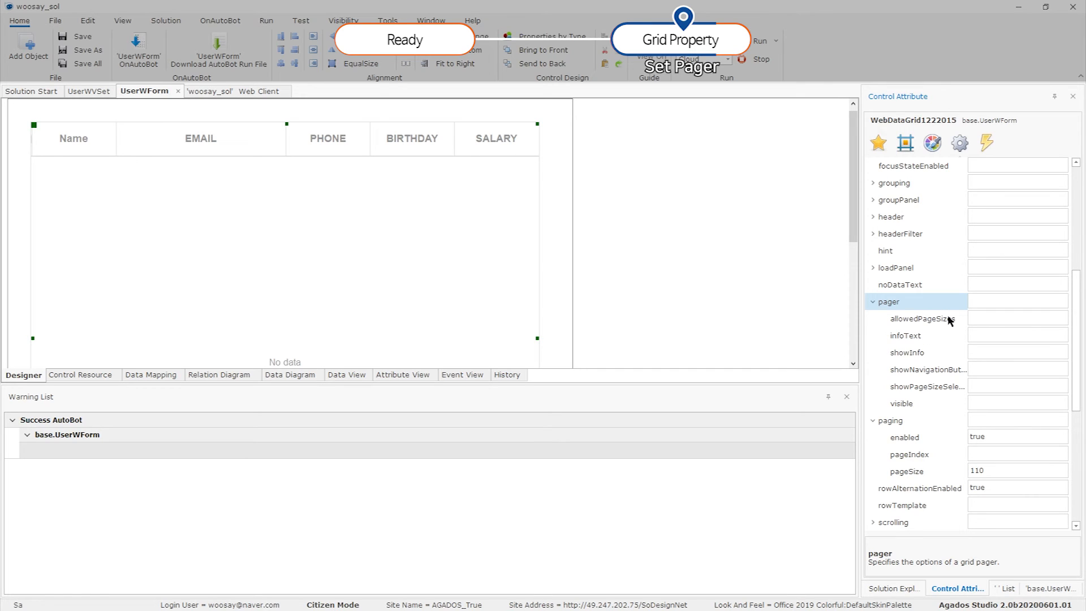
{"action": "left_click", "coordinate": [1016, 317]}
{"action": "type", "text": "10,25,50"}
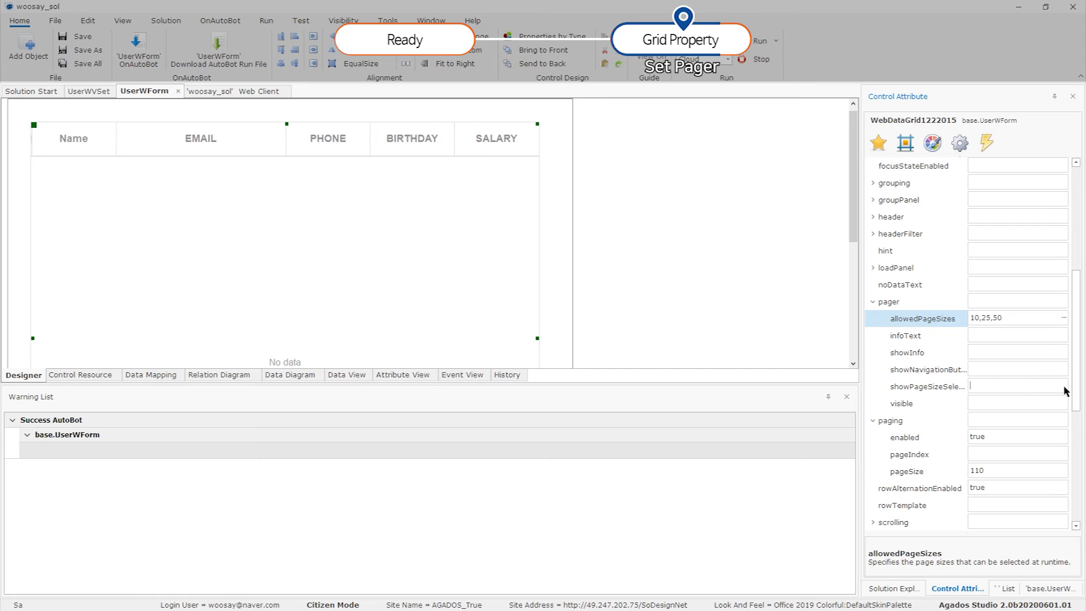
{"action": "left_click", "coordinate": [1024, 384]}
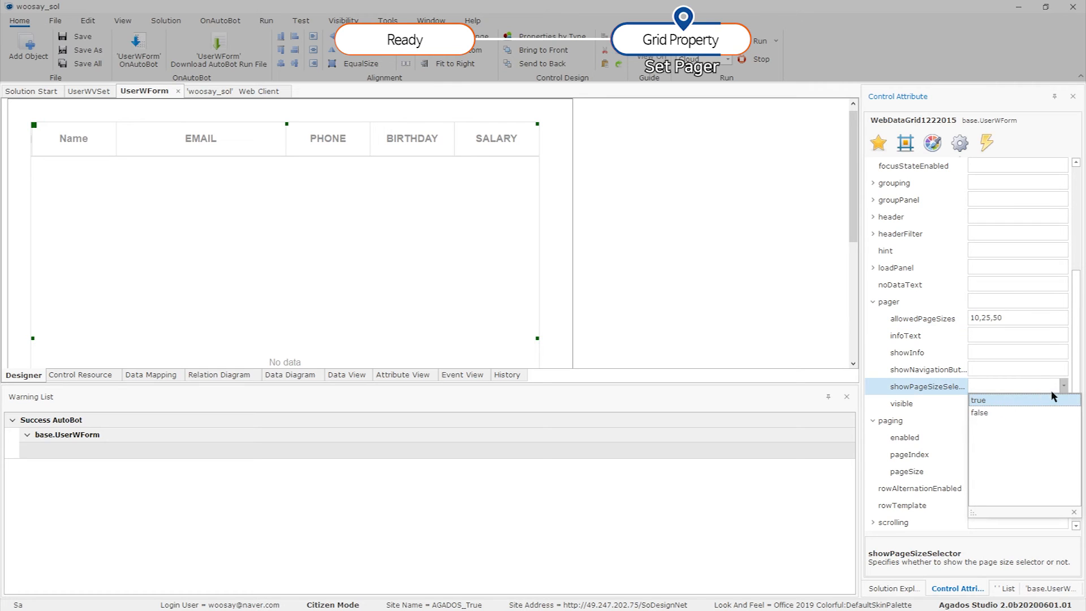
{"action": "left_click", "coordinate": [1063, 386]}
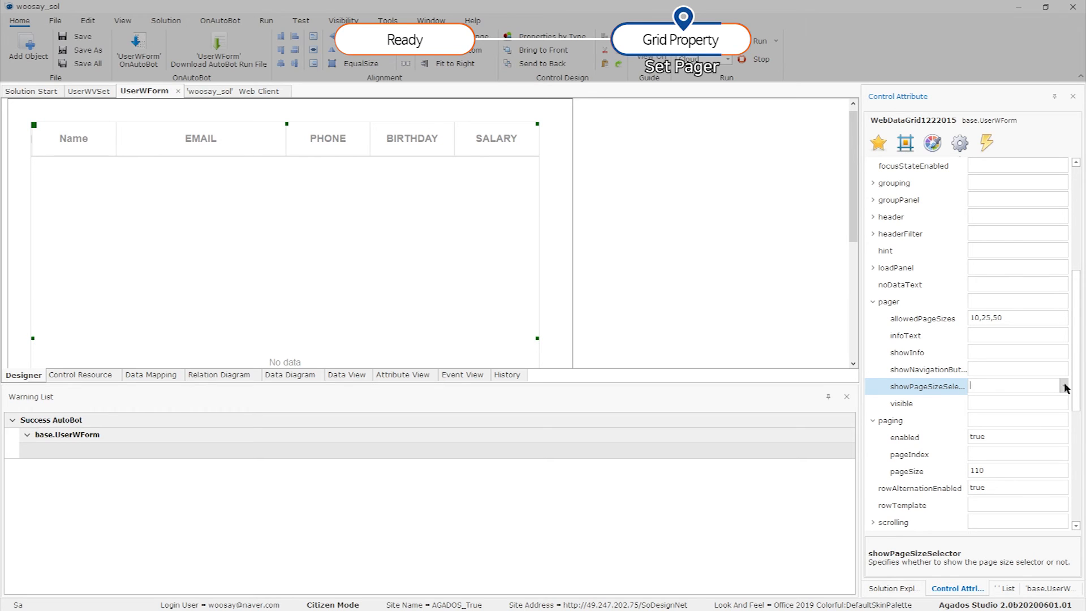
{"action": "left_click", "coordinate": [1063, 386]}
{"action": "left_click", "coordinate": [1018, 400]}
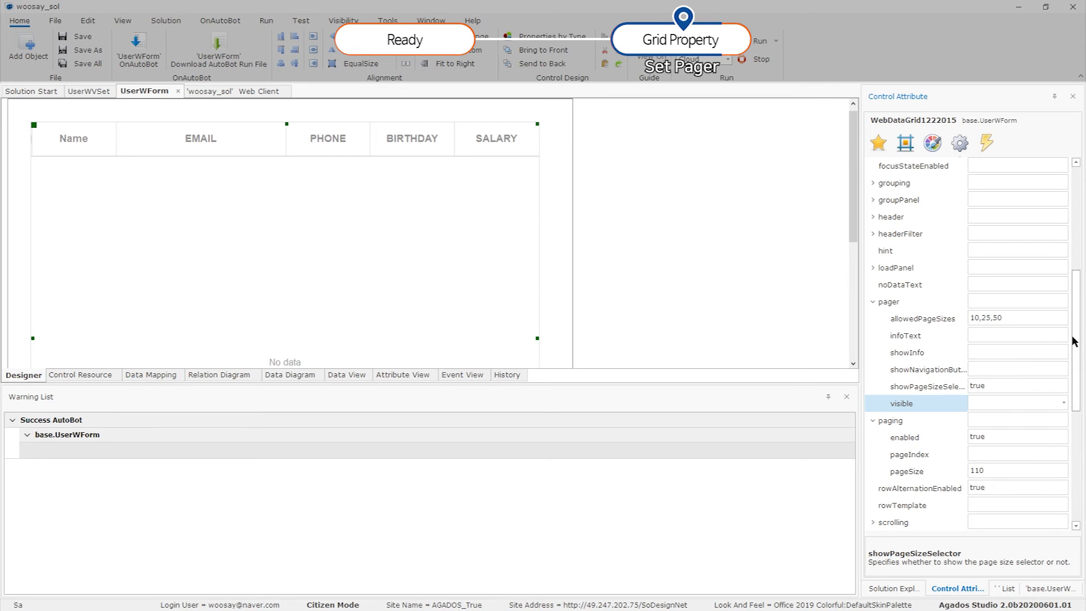
- Set the pager's info text to Page and its showInfo property to true
{"action": "left_click", "coordinate": [1063, 351]}
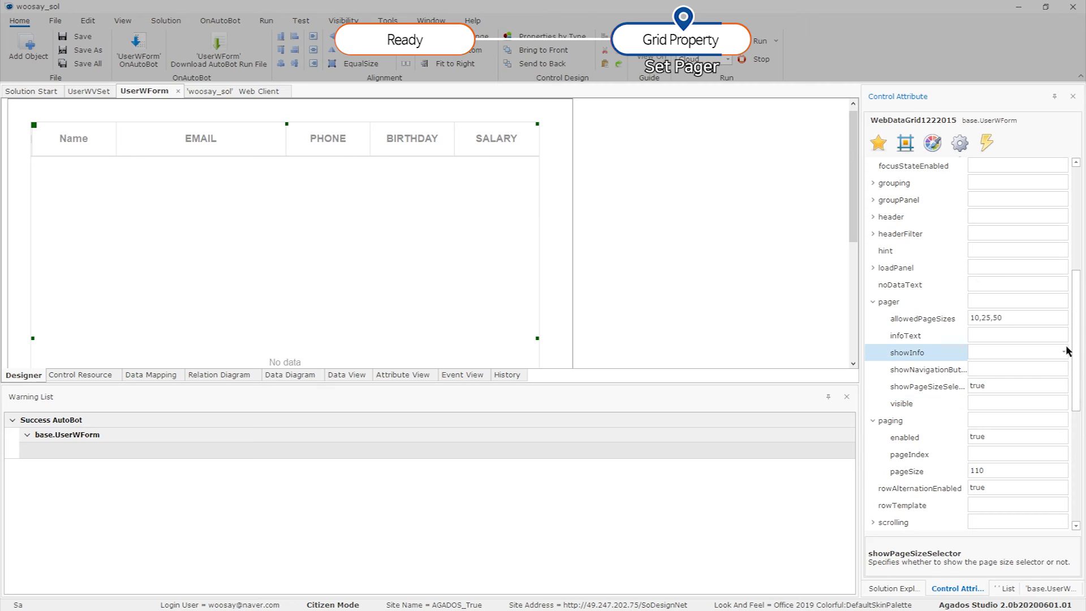
{"action": "left_click", "coordinate": [1063, 352]}
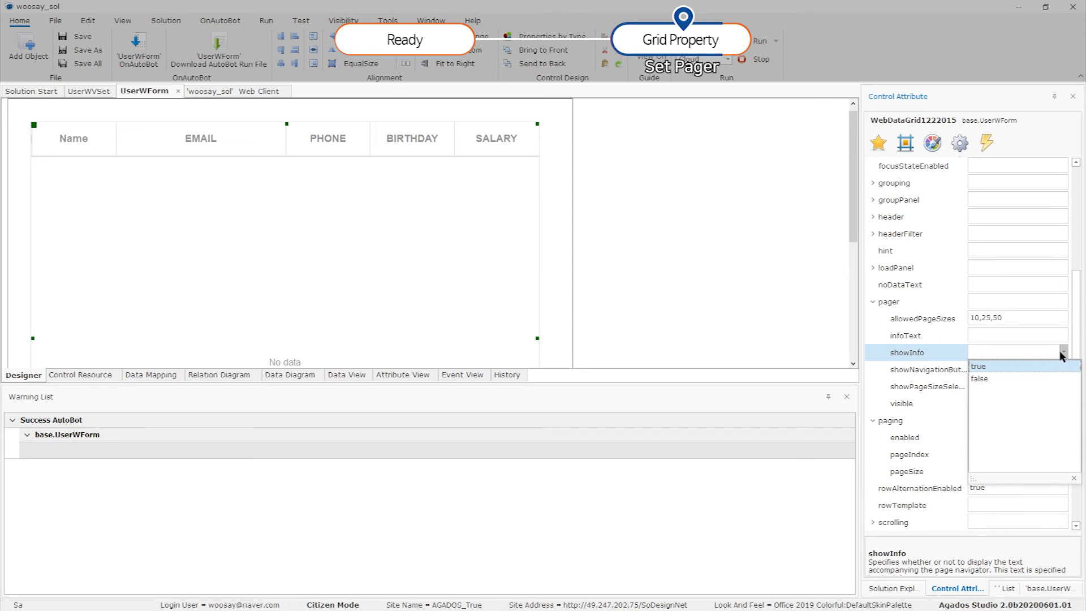
{"action": "left_click", "coordinate": [1058, 336]}
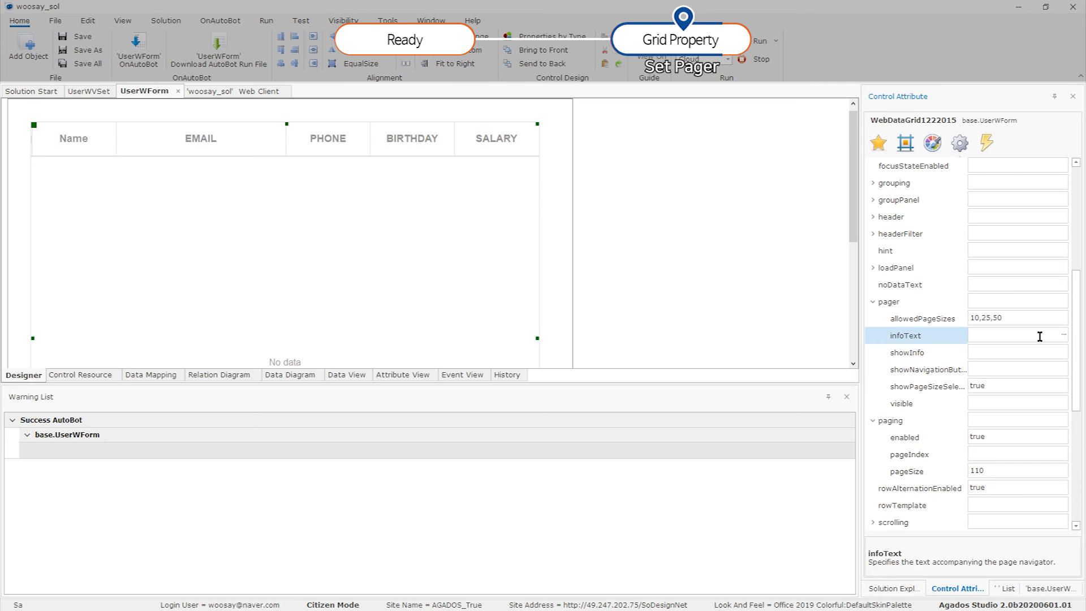
{"action": "type", "text": "Page"}
{"action": "left_click", "coordinate": [1055, 352]}
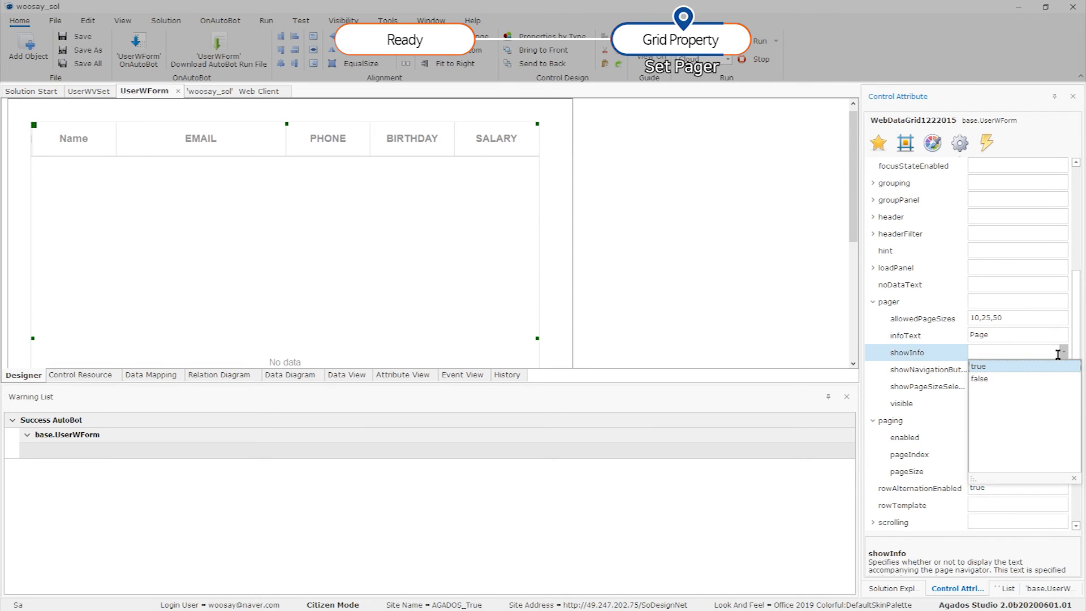
{"action": "left_click", "coordinate": [1046, 367]}
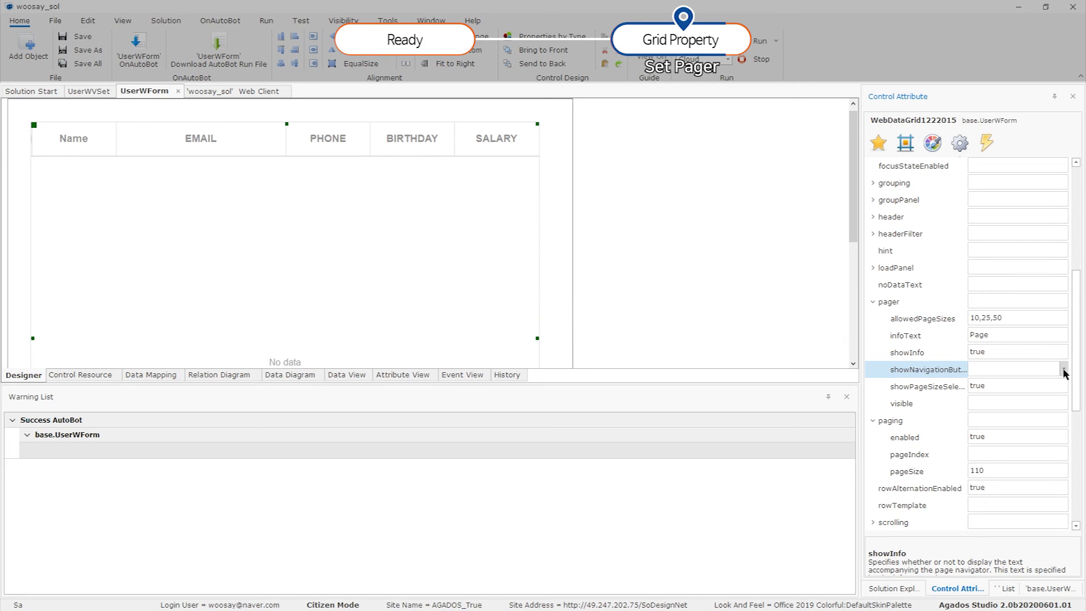
- Set the pager's showNavigationButtons and visible properties to true
{"action": "left_click", "coordinate": [1064, 369]}
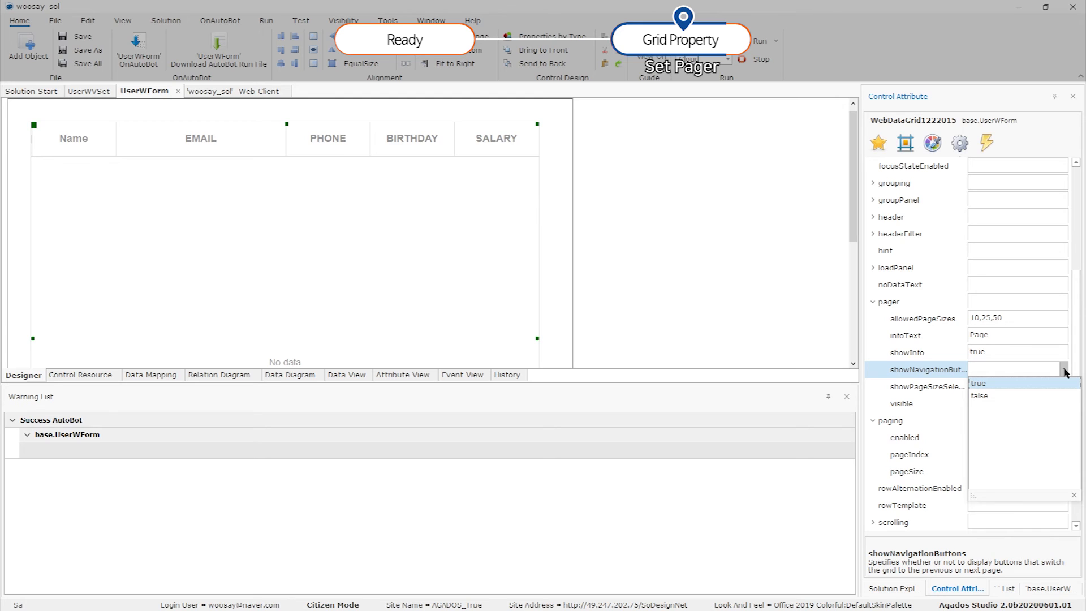
{"action": "left_click", "coordinate": [1025, 383]}
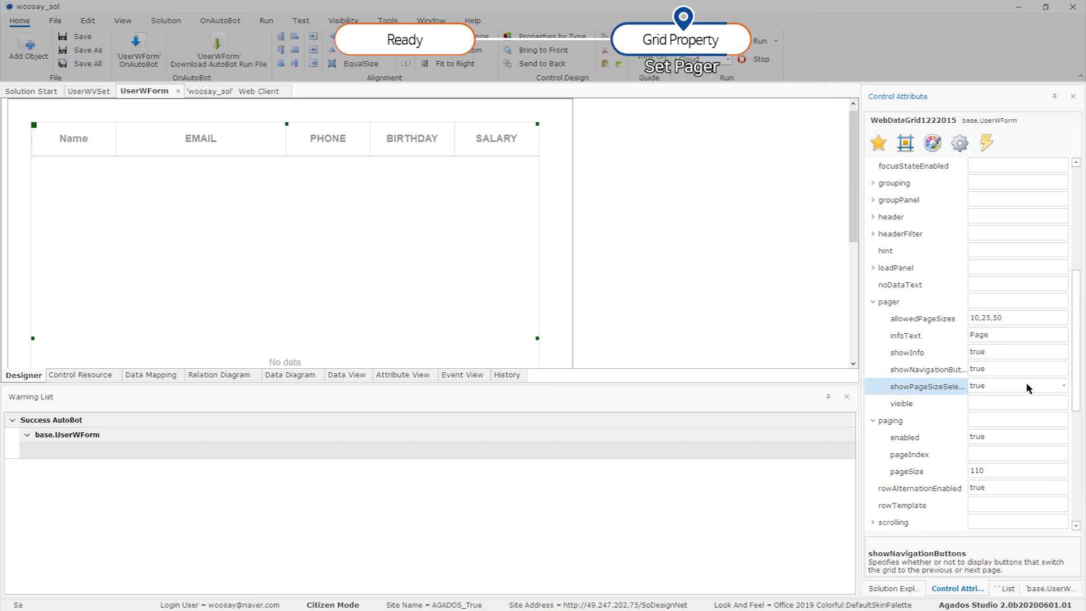
{"action": "left_click", "coordinate": [1064, 403]}
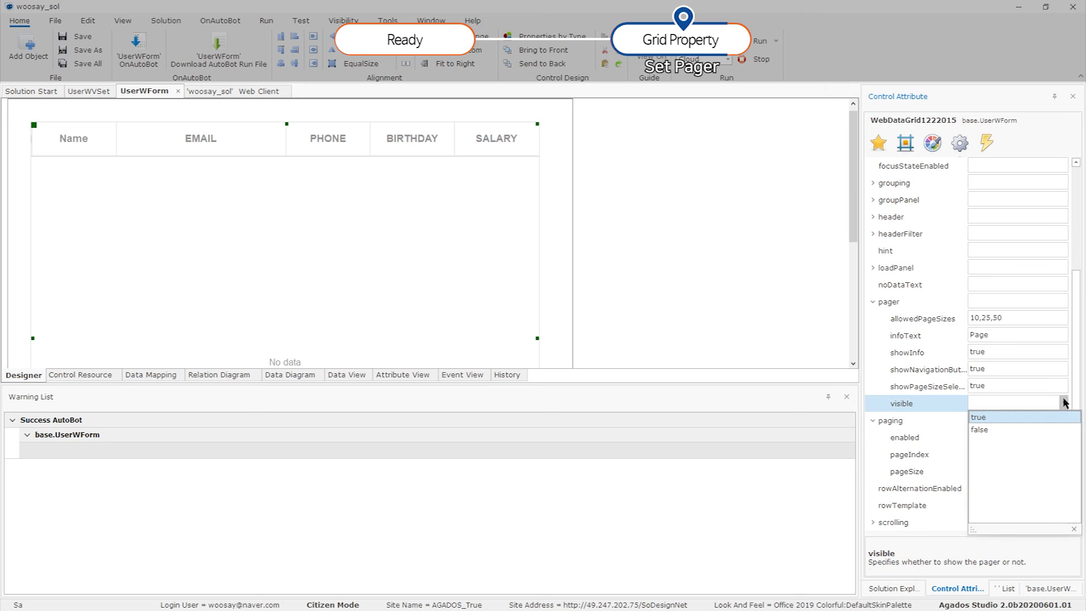
{"action": "left_click", "coordinate": [1010, 421]}
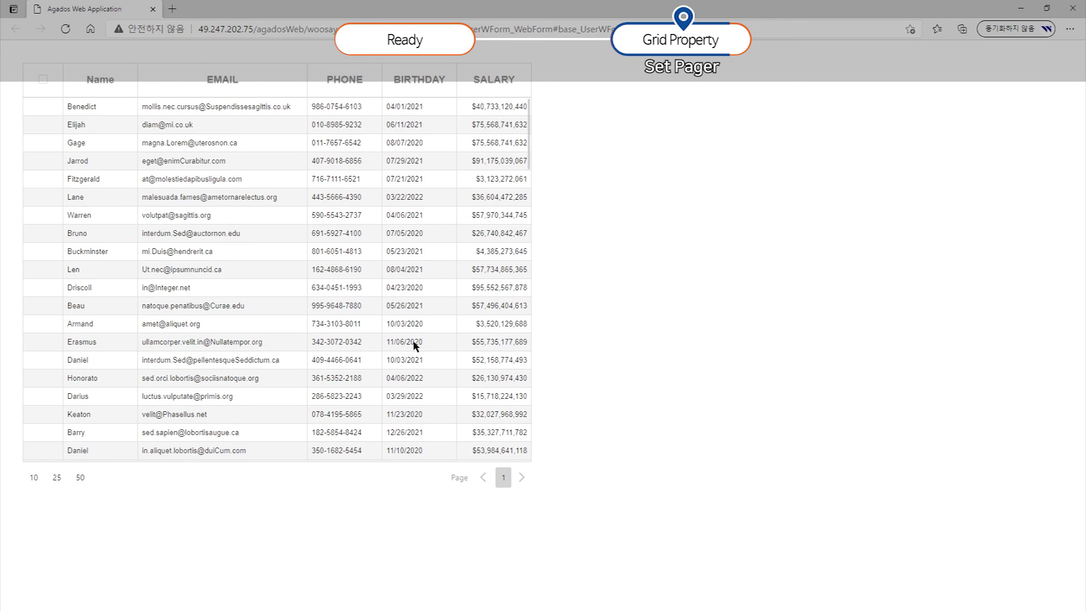
- Test the grid's page sizes 25, 10 and 50, and go to the second page and back with 50 records per page
{"action": "left_click", "coordinate": [58, 480]}
{"action": "left_click", "coordinate": [79, 479]}
{"action": "left_click", "coordinate": [57, 479]}
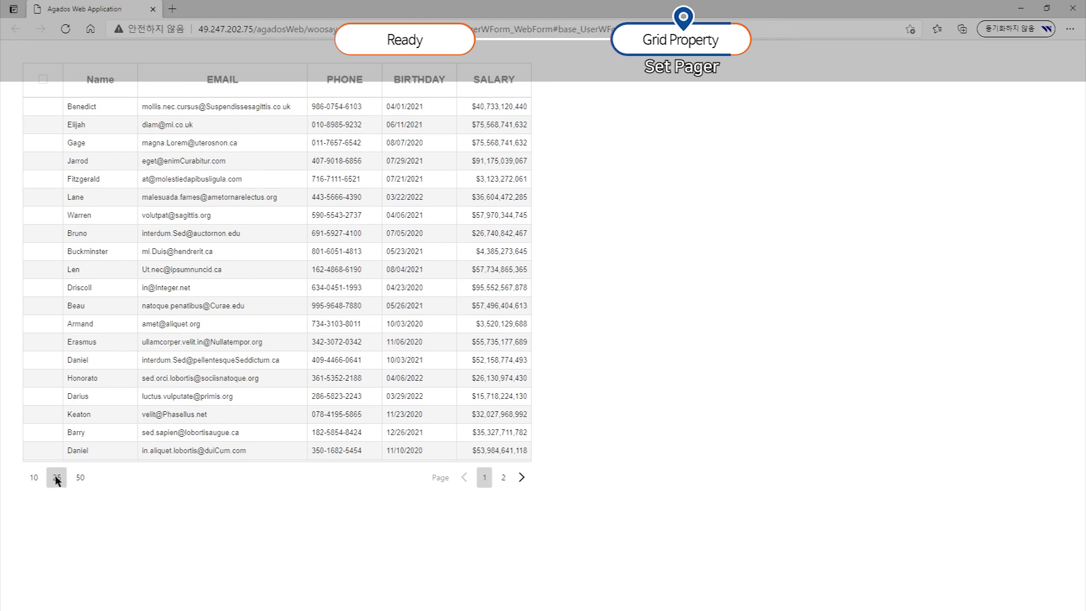
{"action": "left_click", "coordinate": [40, 478]}
{"action": "left_click", "coordinate": [80, 479]}
{"action": "left_click", "coordinate": [522, 478]}
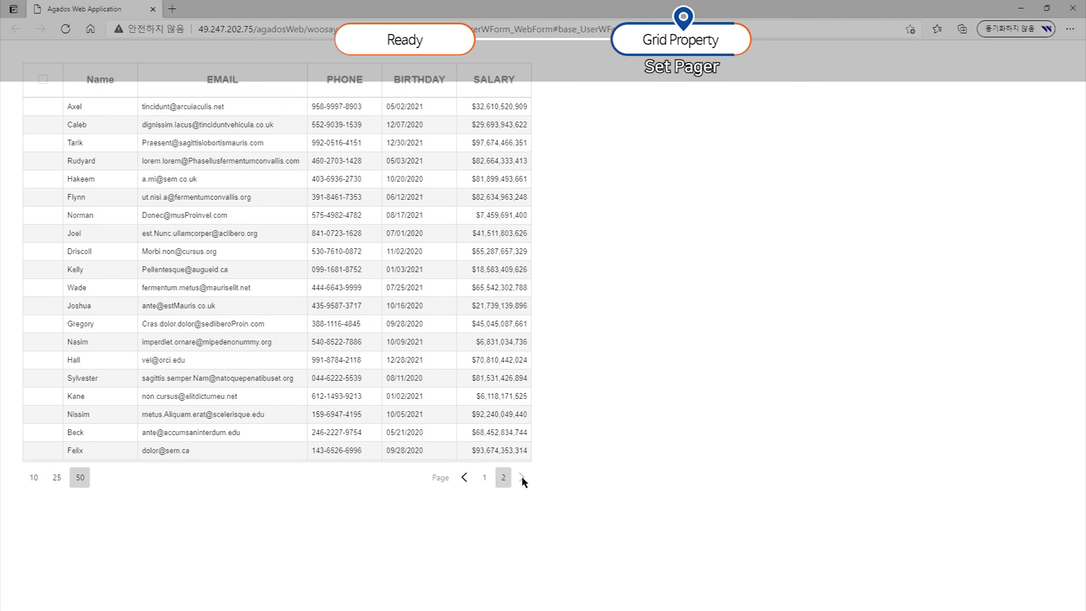
{"action": "left_click", "coordinate": [465, 478]}
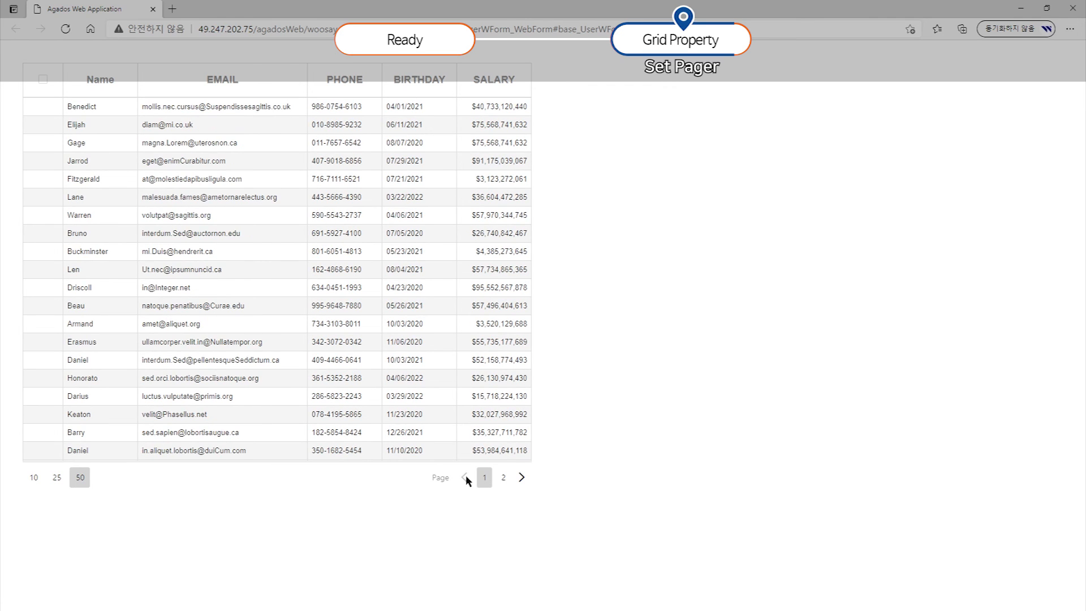
- Show 10 records per page and move forward and backward through the grid's pages one at a time
{"action": "left_click", "coordinate": [35, 478]}
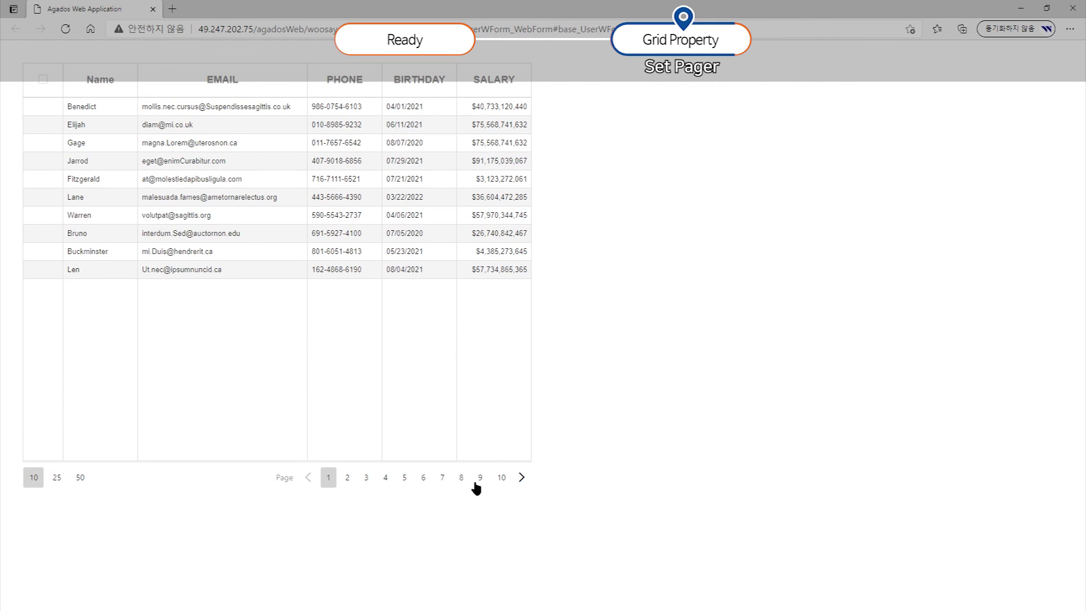
{"action": "left_click", "coordinate": [522, 479]}
{"action": "left_click", "coordinate": [522, 479]}
{"action": "left_click", "coordinate": [522, 478]}
{"action": "left_click", "coordinate": [521, 479]}
{"action": "left_click", "coordinate": [522, 479]}
{"action": "left_click", "coordinate": [522, 479]}
{"action": "left_click", "coordinate": [522, 479]}
{"action": "left_click", "coordinate": [521, 479]}
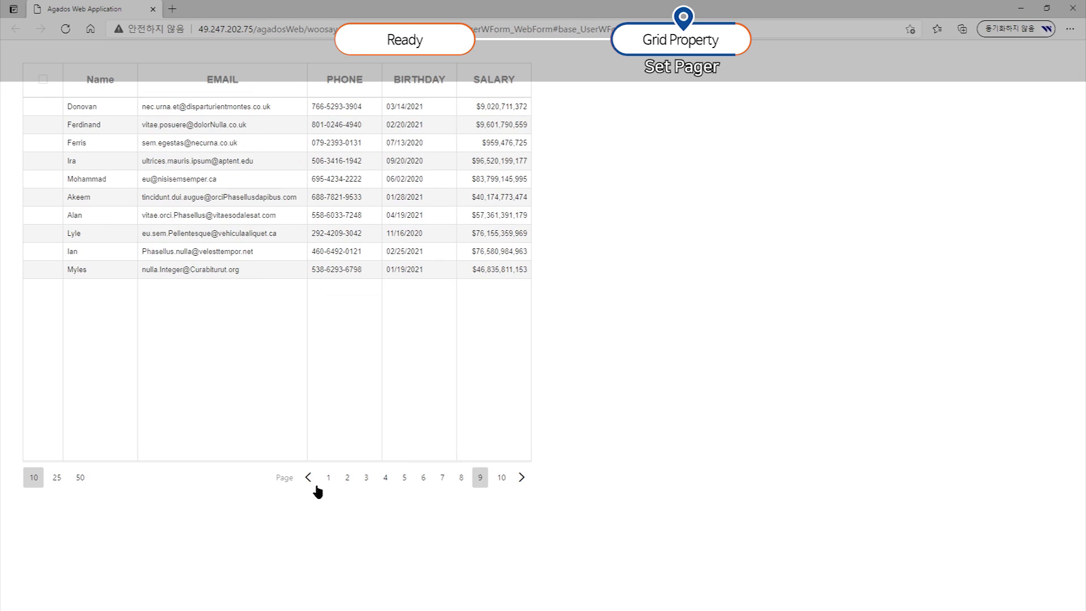
{"action": "left_click", "coordinate": [308, 478]}
{"action": "left_click", "coordinate": [308, 479]}
{"action": "left_click", "coordinate": [308, 479]}
{"action": "left_click", "coordinate": [308, 479]}
{"action": "left_click", "coordinate": [308, 479]}
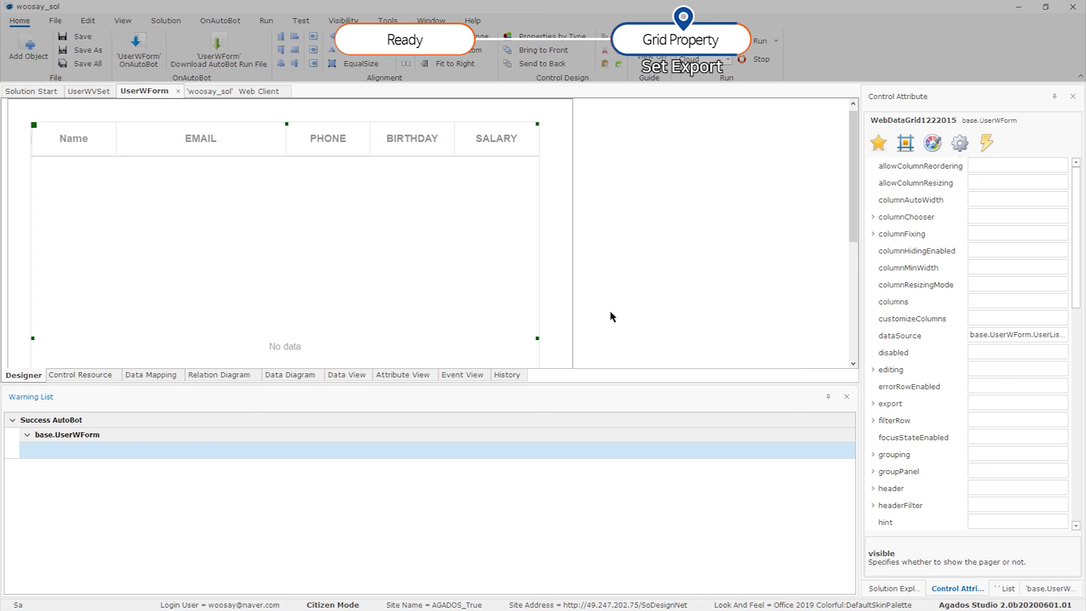
- Set the enabled option of the grid's export property to true
{"action": "left_click", "coordinate": [873, 404]}
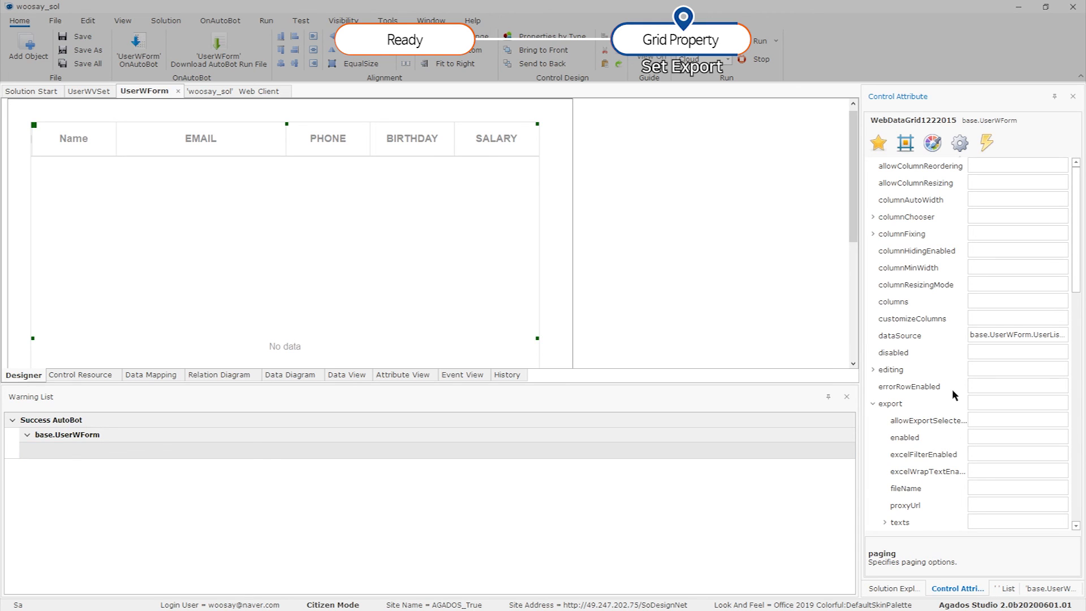
{"action": "scroll", "coordinate": [958, 390], "scroll_direction": "down", "scroll_amount": 3}
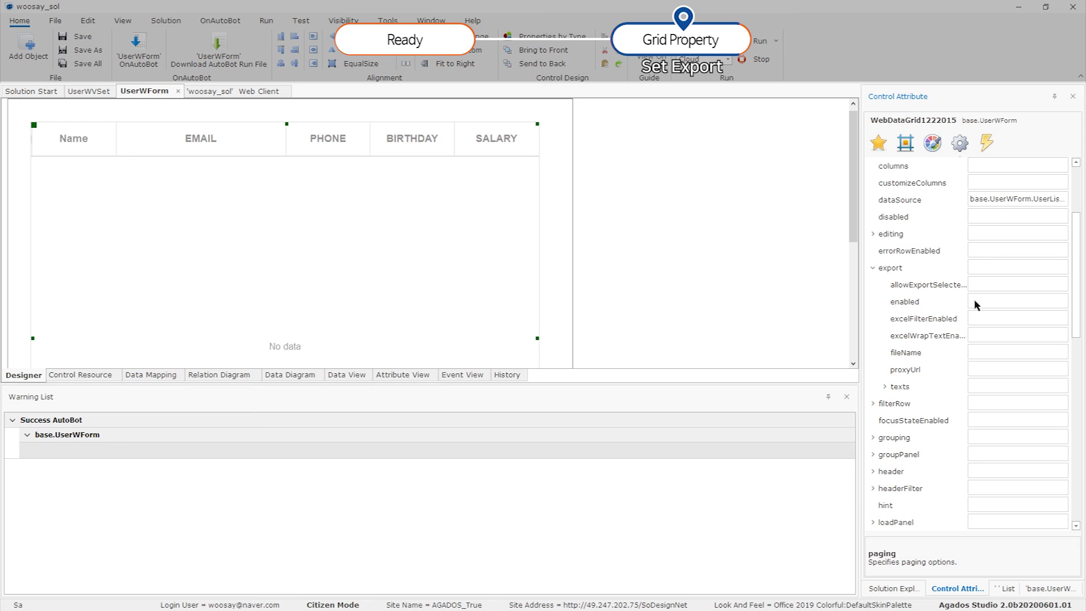
{"action": "left_click", "coordinate": [1046, 301]}
{"action": "left_click", "coordinate": [1063, 301]}
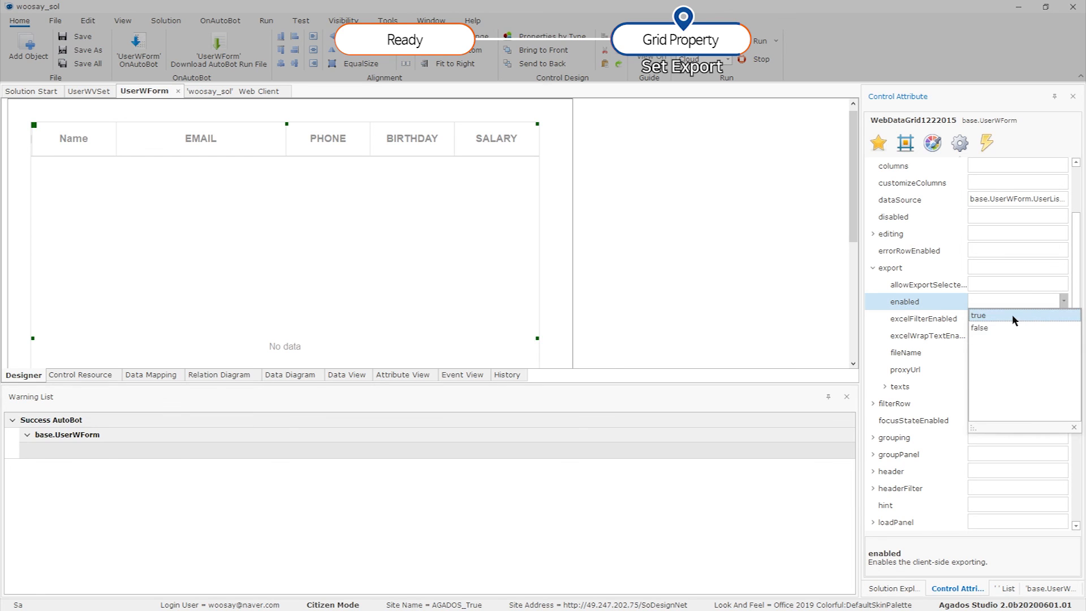
{"action": "left_click", "coordinate": [1012, 315]}
{"action": "left_click", "coordinate": [1012, 319]}
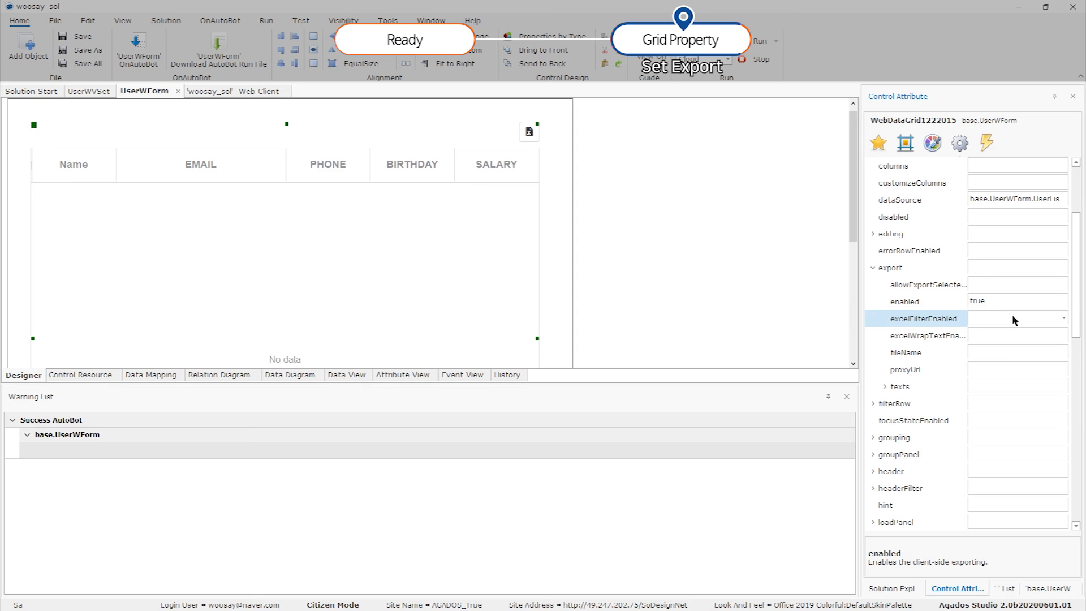
- View UserWForm in the browser and export the grid's records to an Excel file
{"action": "right_click", "coordinate": [153, 92]}
{"action": "left_click", "coordinate": [255, 259]}
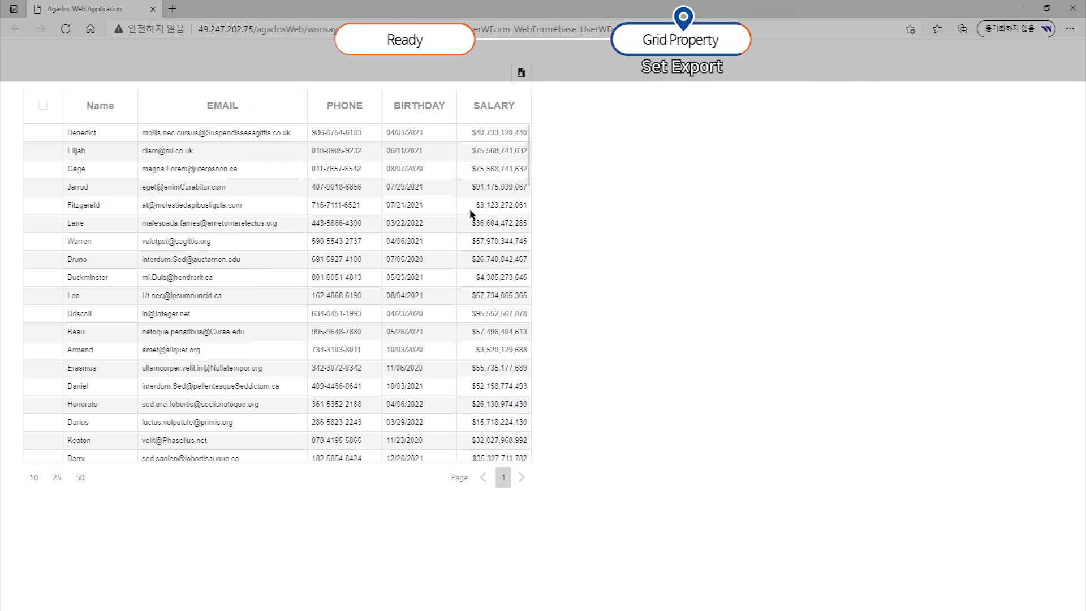
{"action": "left_click", "coordinate": [521, 75]}
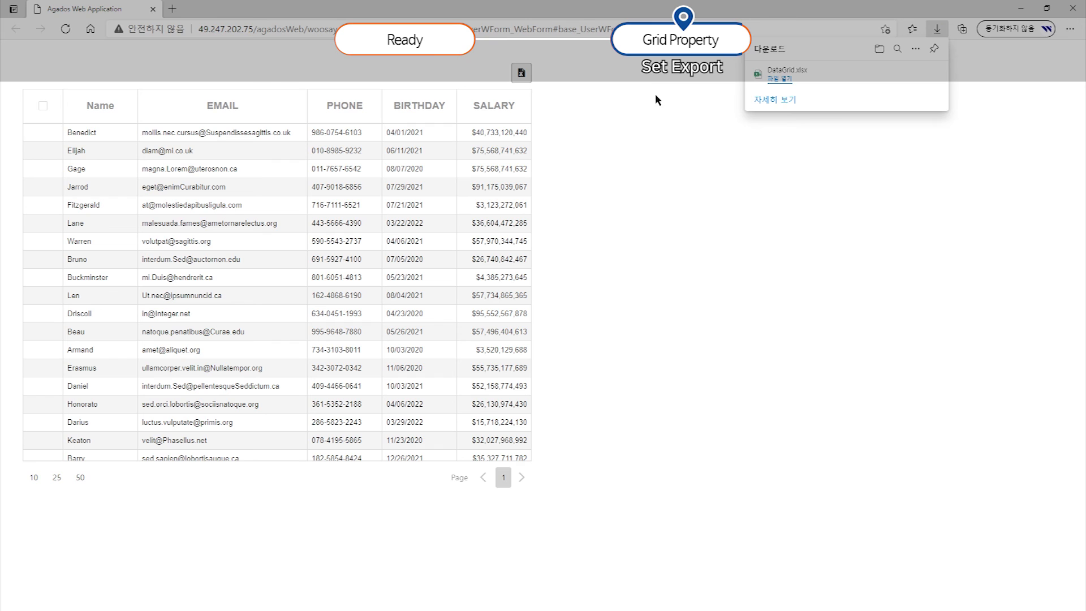
- Open the exported DataGrid.xlsx in Excel and scroll through its records
{"action": "left_click", "coordinate": [779, 80]}
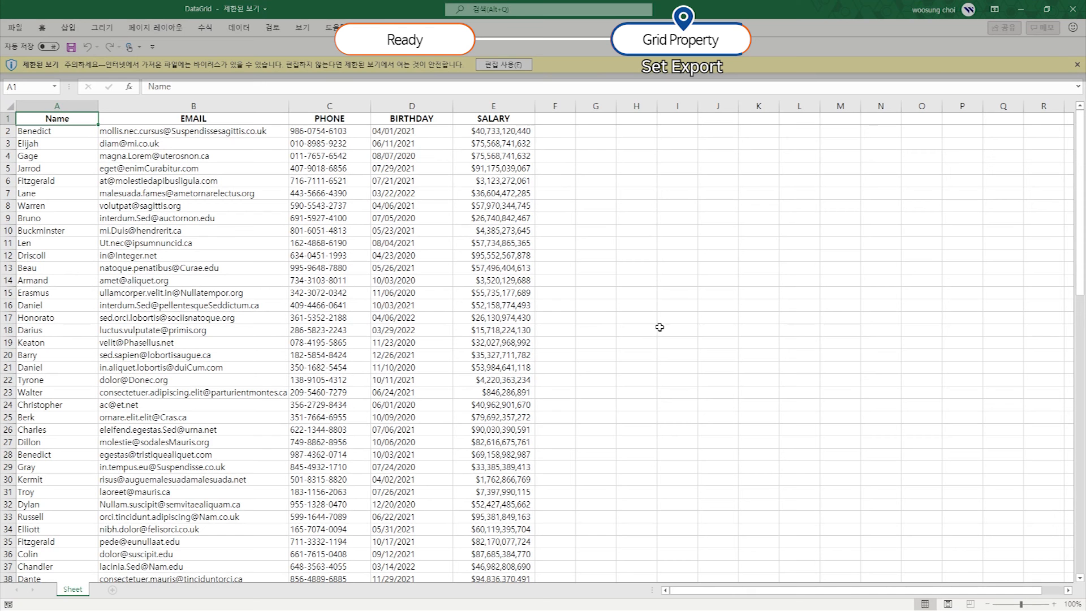
{"action": "scroll", "coordinate": [664, 324], "scroll_direction": "down", "scroll_amount": 8}
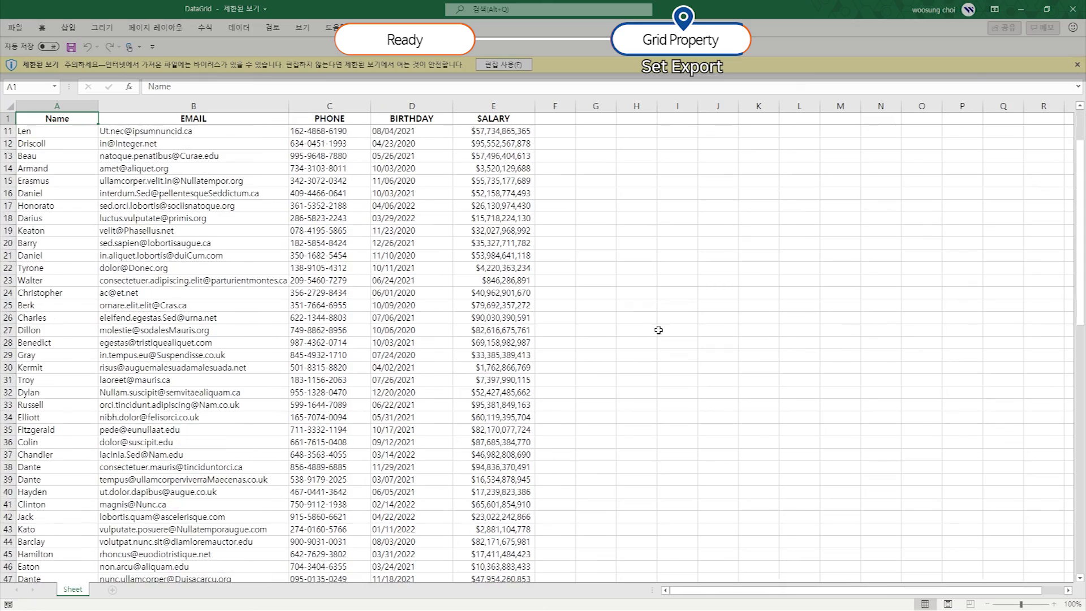
{"action": "scroll", "coordinate": [607, 357], "scroll_direction": "down", "scroll_amount": 19}
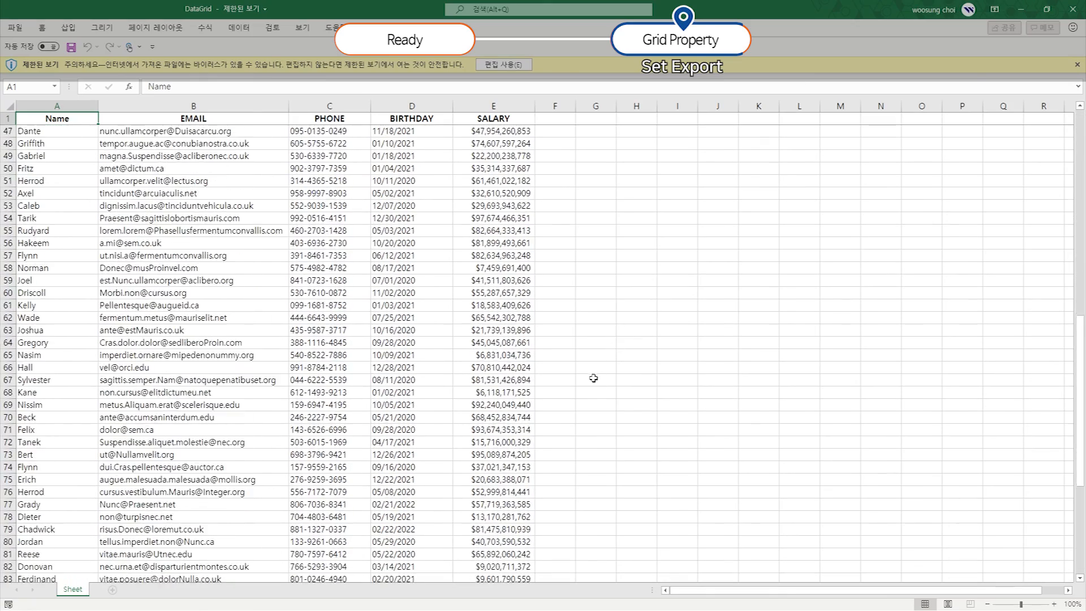
{"action": "scroll", "coordinate": [569, 421], "scroll_direction": "up", "scroll_amount": 4}
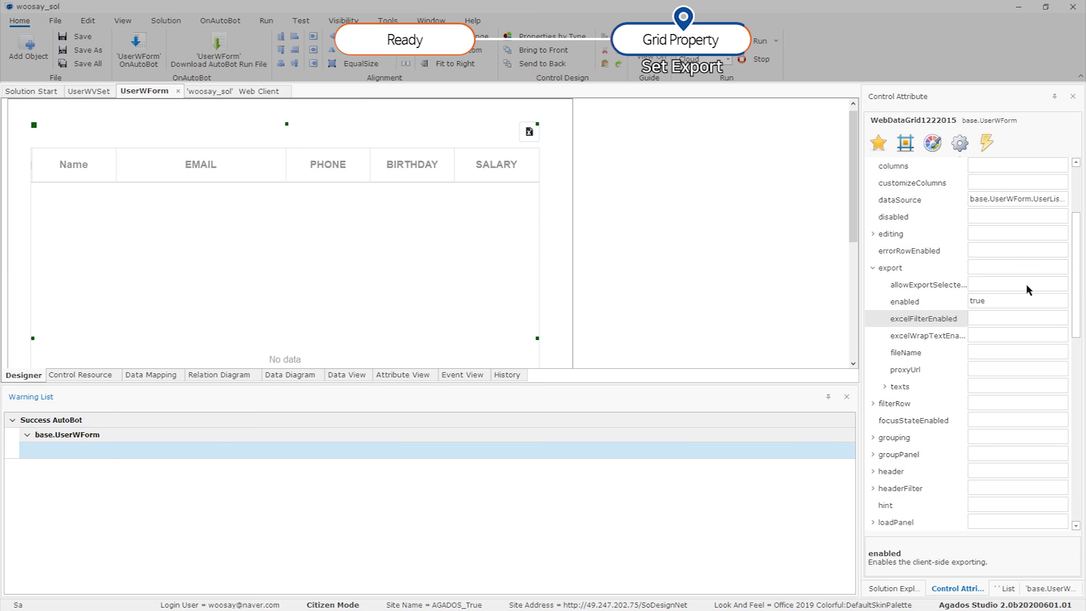
- Set the grid's allowExportSelectedData export option to true and view UserWForm in the browser
{"action": "left_click", "coordinate": [1026, 284]}
{"action": "left_click", "coordinate": [1014, 298]}
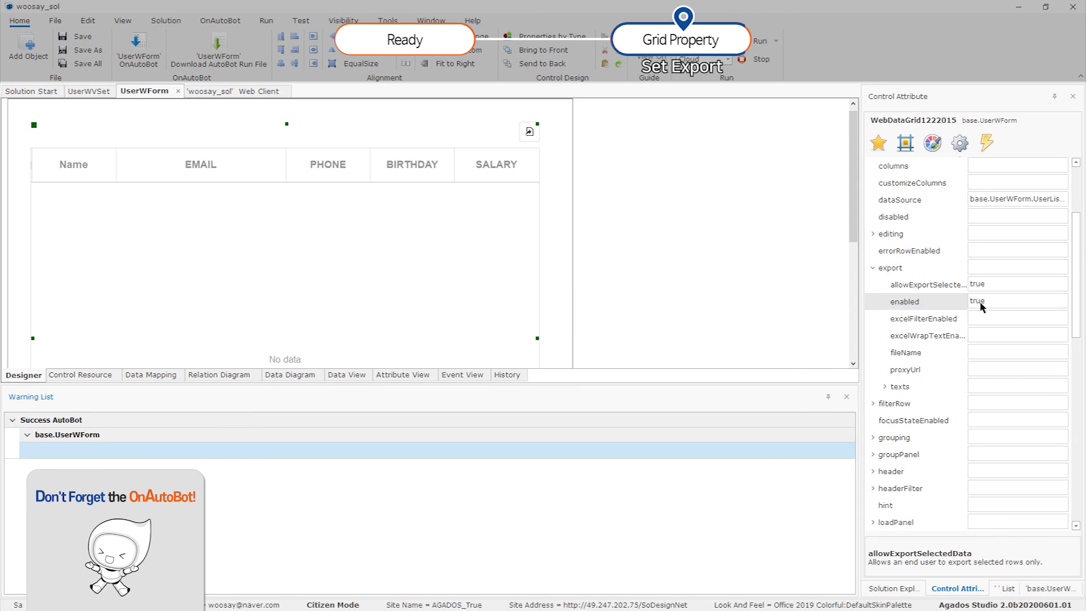
{"action": "right_click", "coordinate": [158, 91]}
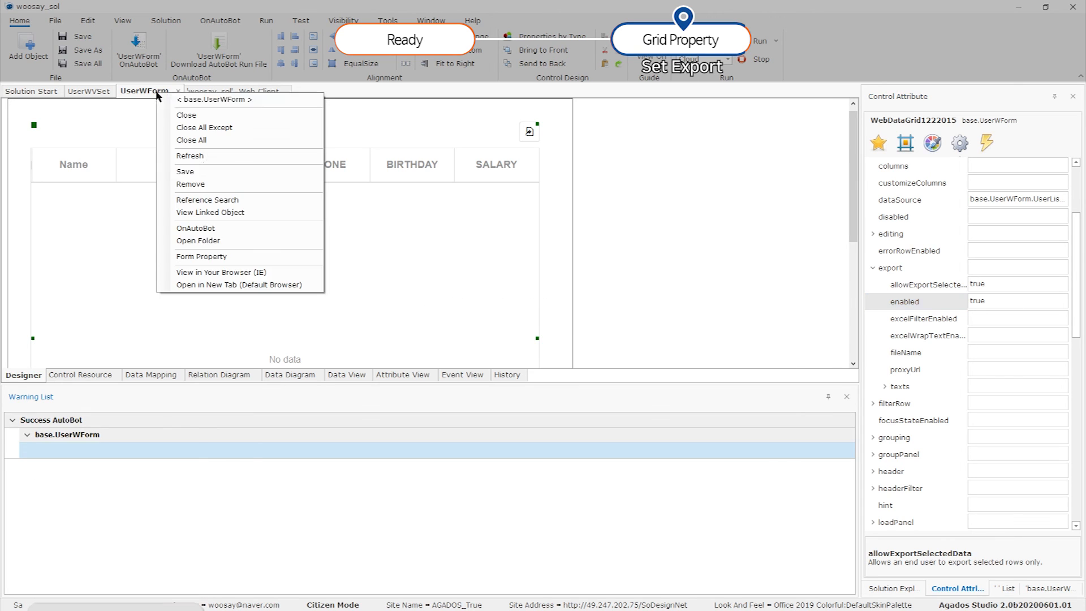
{"action": "left_click", "coordinate": [262, 274]}
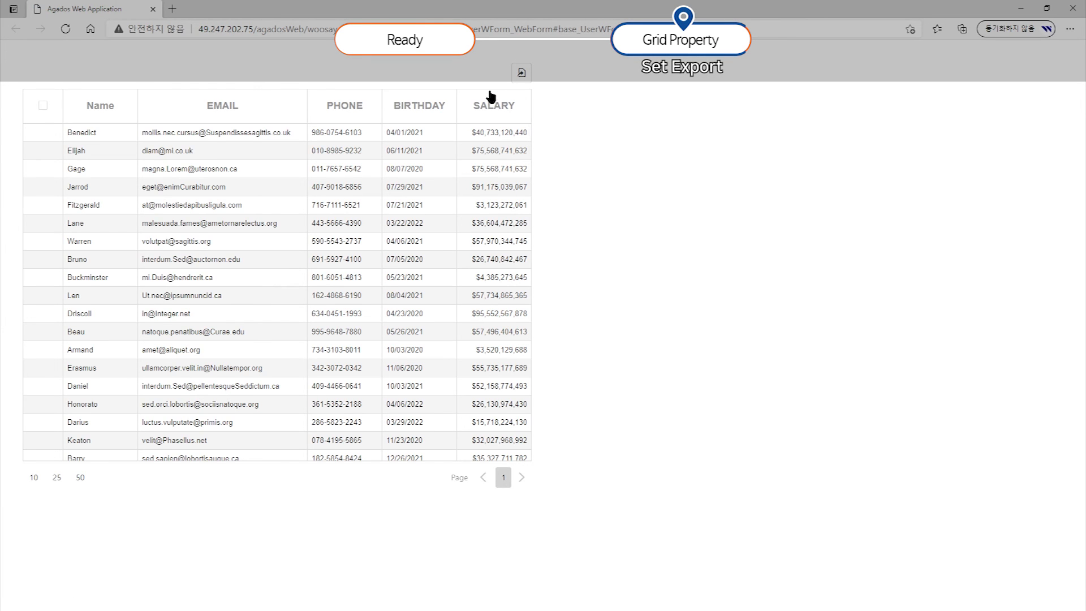
- Export the selected rows with no record checked and open the downloaded DataGrid (1).xlsx
{"action": "left_click", "coordinate": [521, 72]}
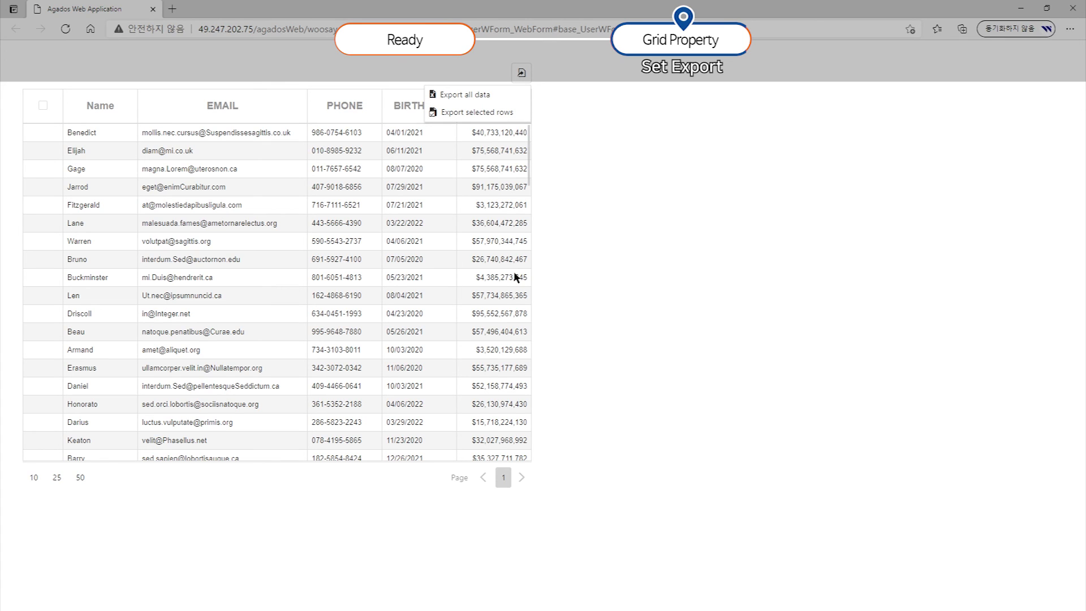
{"action": "left_click", "coordinate": [482, 115]}
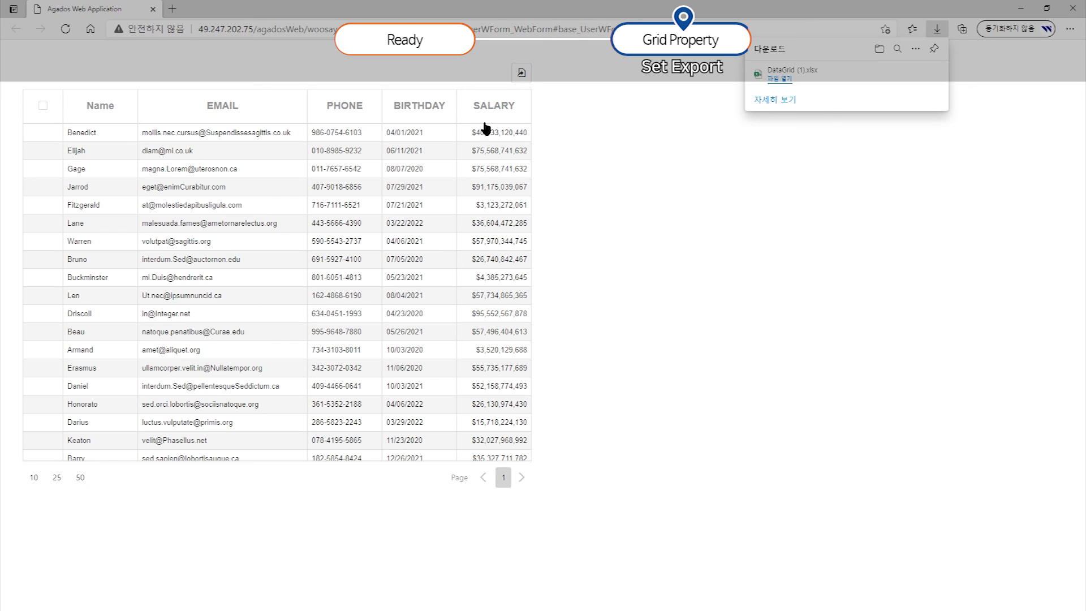
{"action": "left_click", "coordinate": [779, 79]}
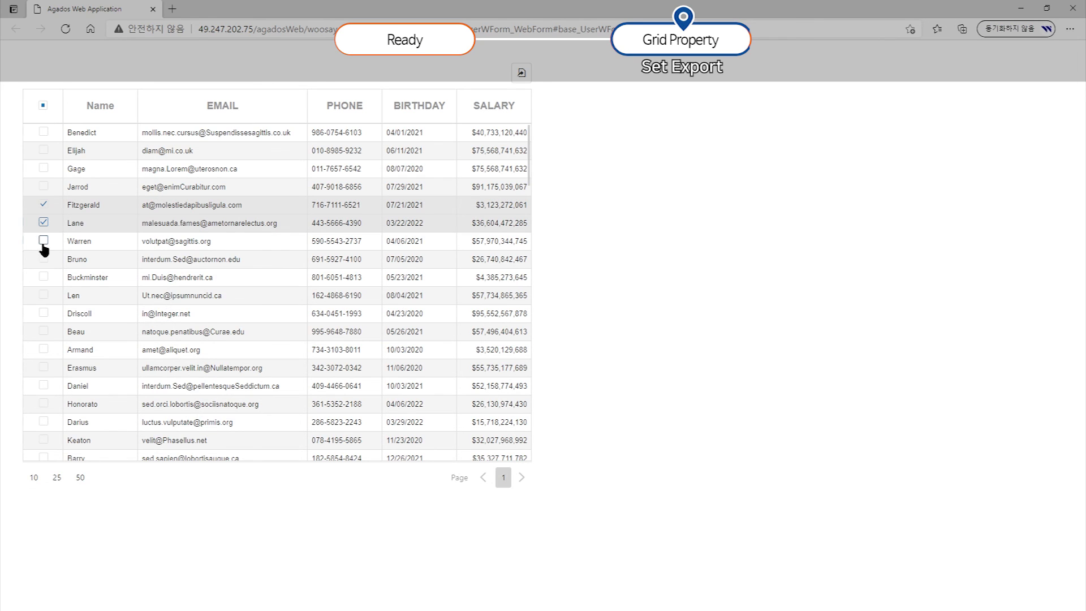
- Add the 7th, 8th and 12th through 17th records to the grid selection and export the selected rows
{"action": "left_click", "coordinate": [43, 242]}
{"action": "left_click", "coordinate": [44, 259]}
{"action": "left_click", "coordinate": [44, 332]}
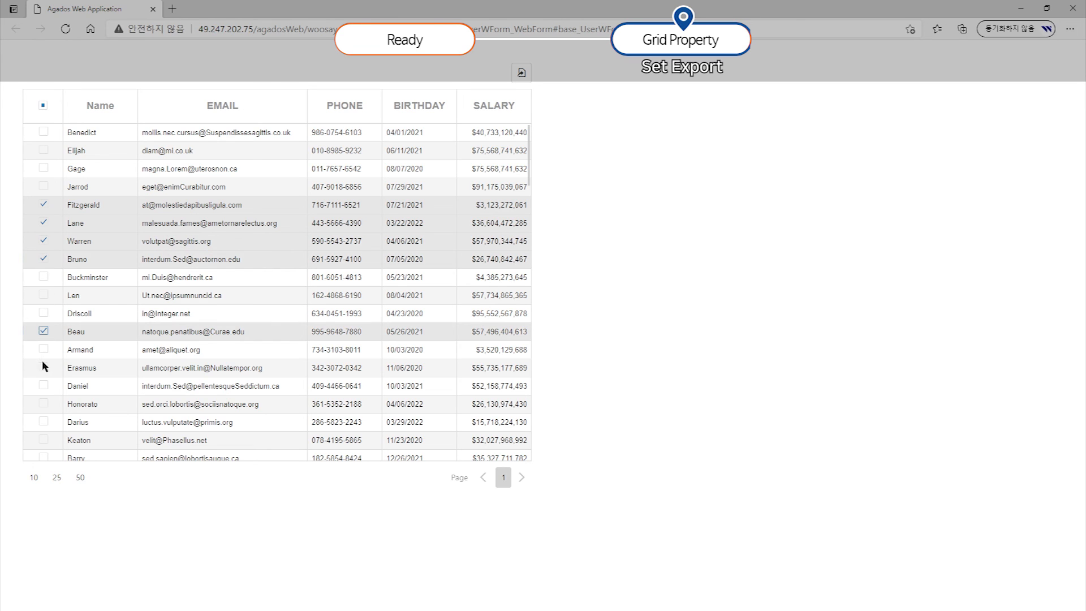
{"action": "left_click", "coordinate": [43, 349]}
{"action": "left_click", "coordinate": [44, 368]}
{"action": "left_click", "coordinate": [43, 386]}
{"action": "left_click", "coordinate": [44, 404]}
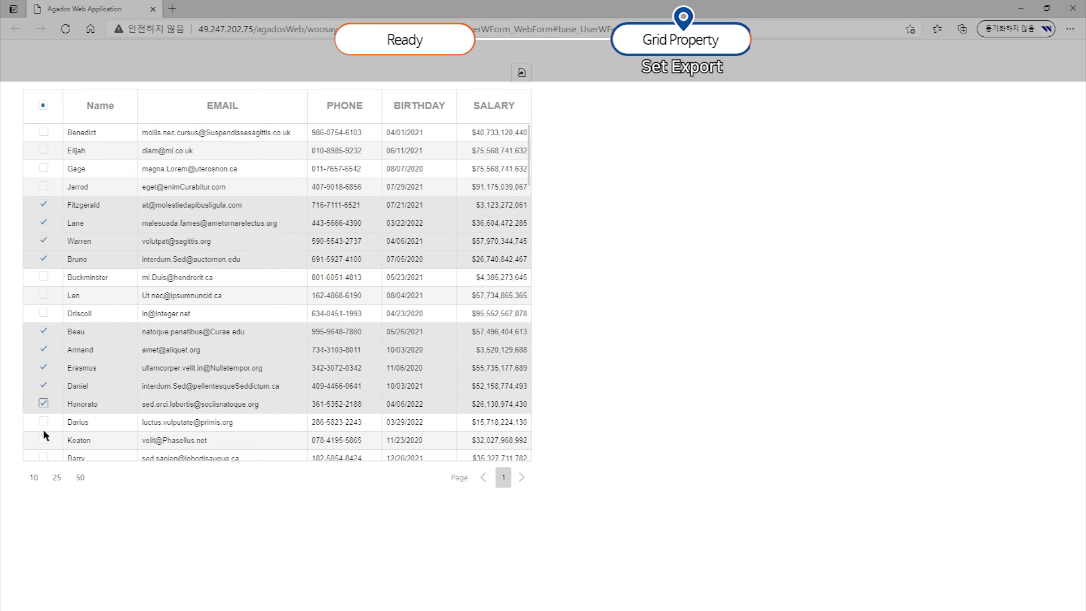
{"action": "left_click", "coordinate": [44, 422]}
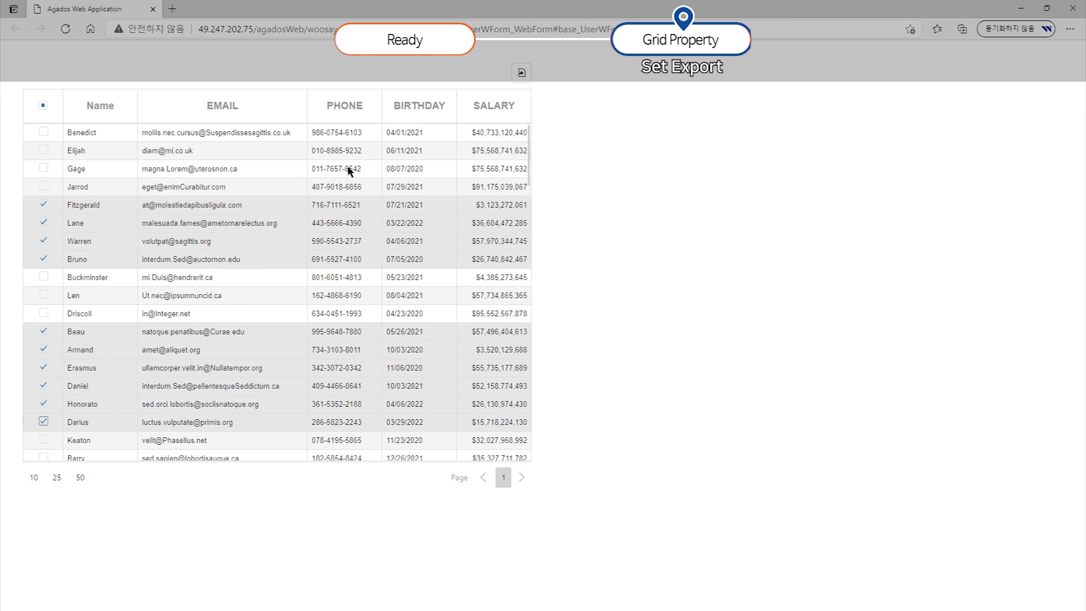
{"action": "left_click", "coordinate": [527, 76]}
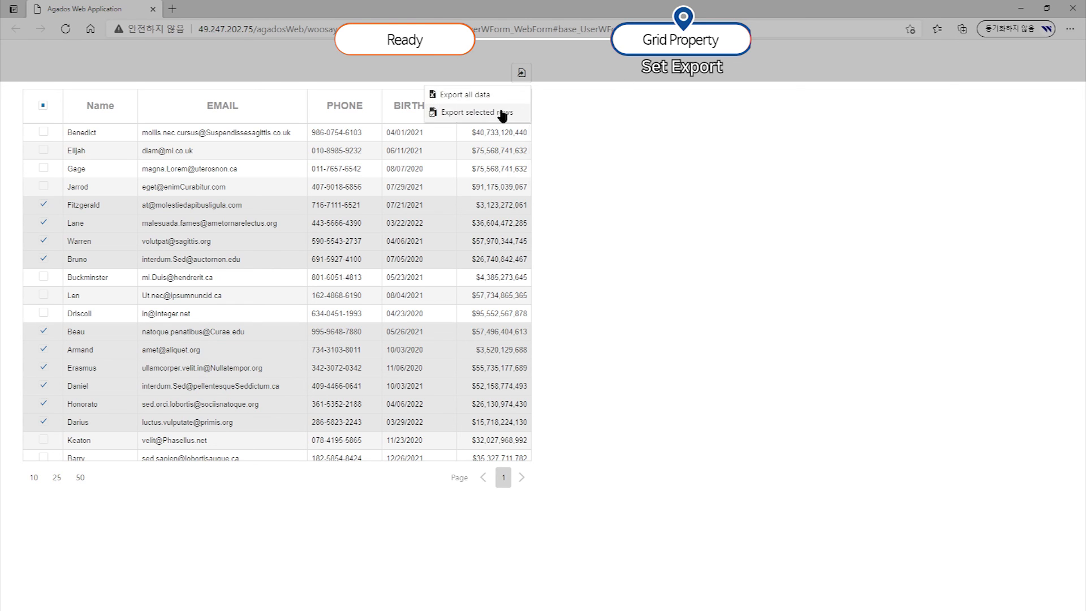
{"action": "left_click", "coordinate": [501, 110]}
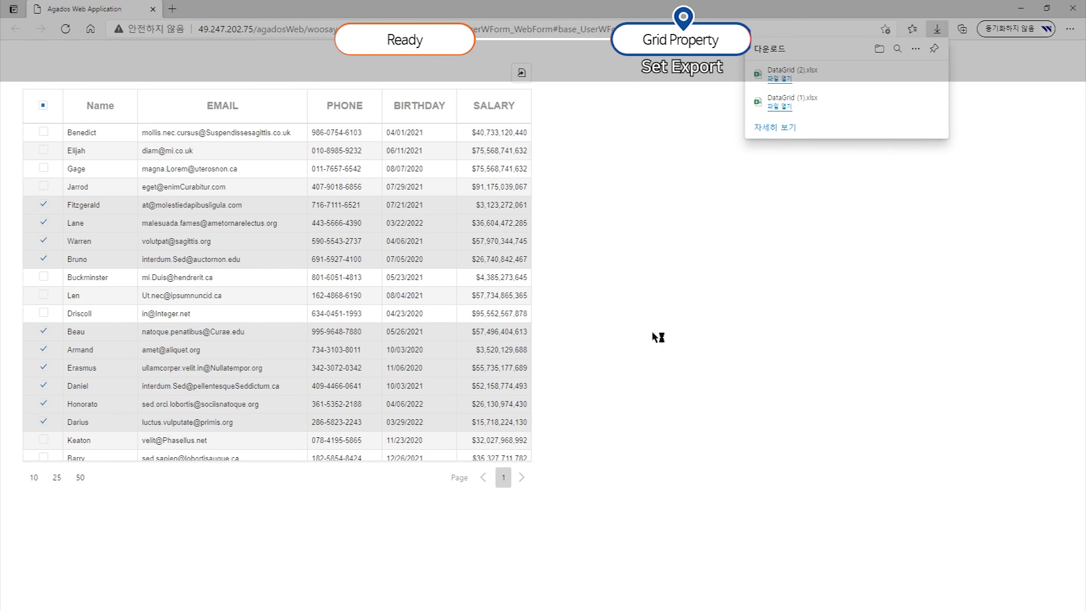